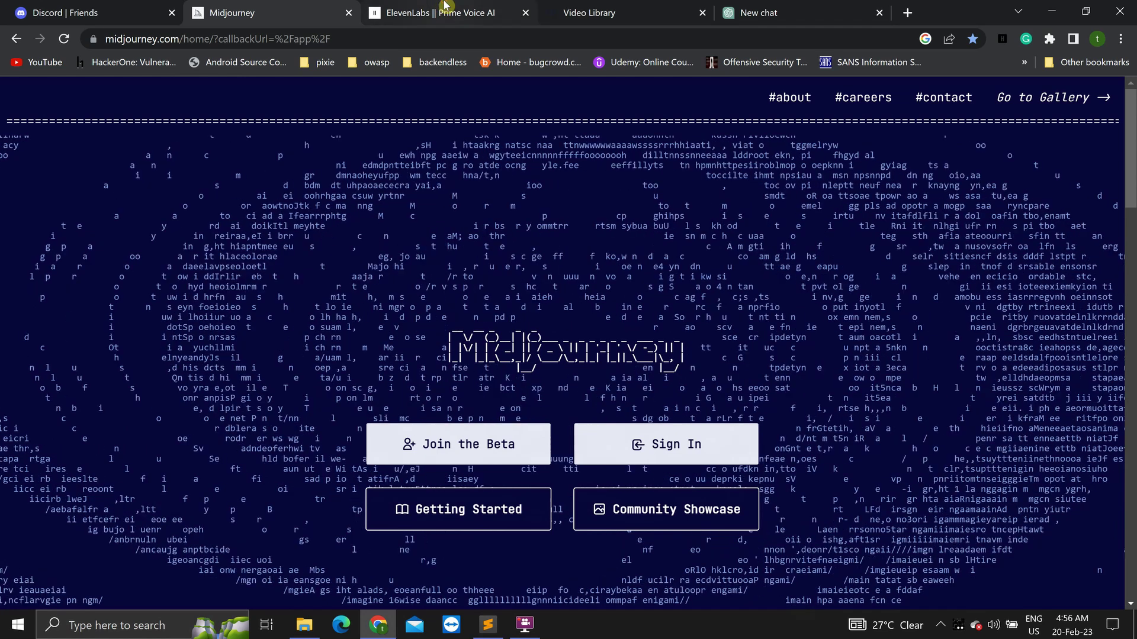
Step: Check the ElevenLabs, D-ID, ChatGPT and Discord tabs, then return to the Midjourney home page
{"action": "left_click", "coordinate": [444, 5]}
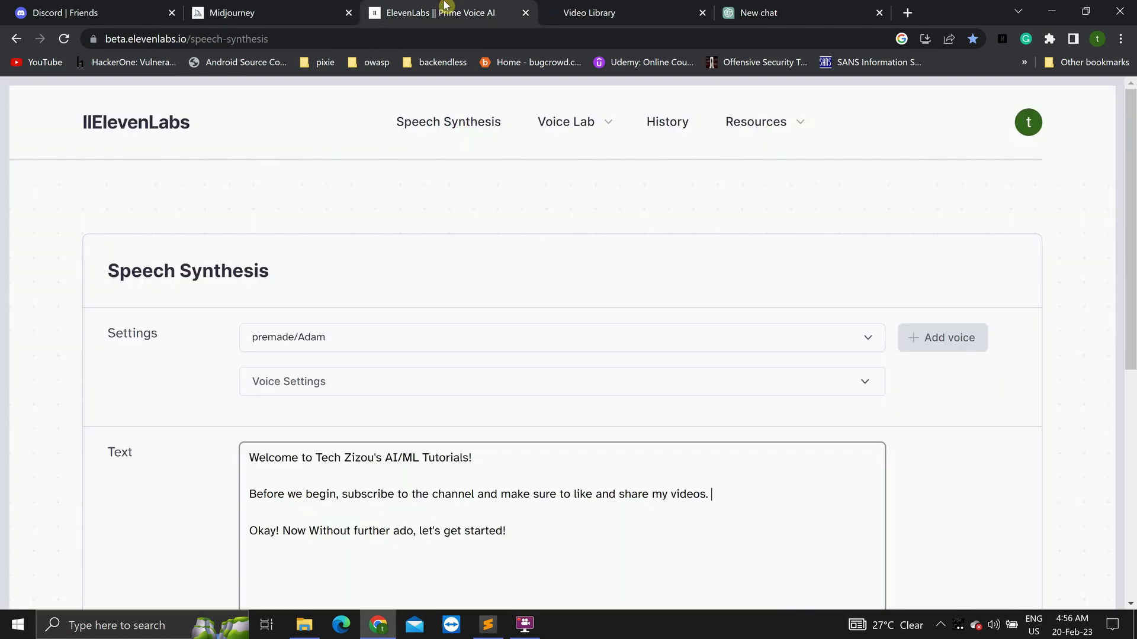
{"action": "left_click", "coordinate": [626, 6]}
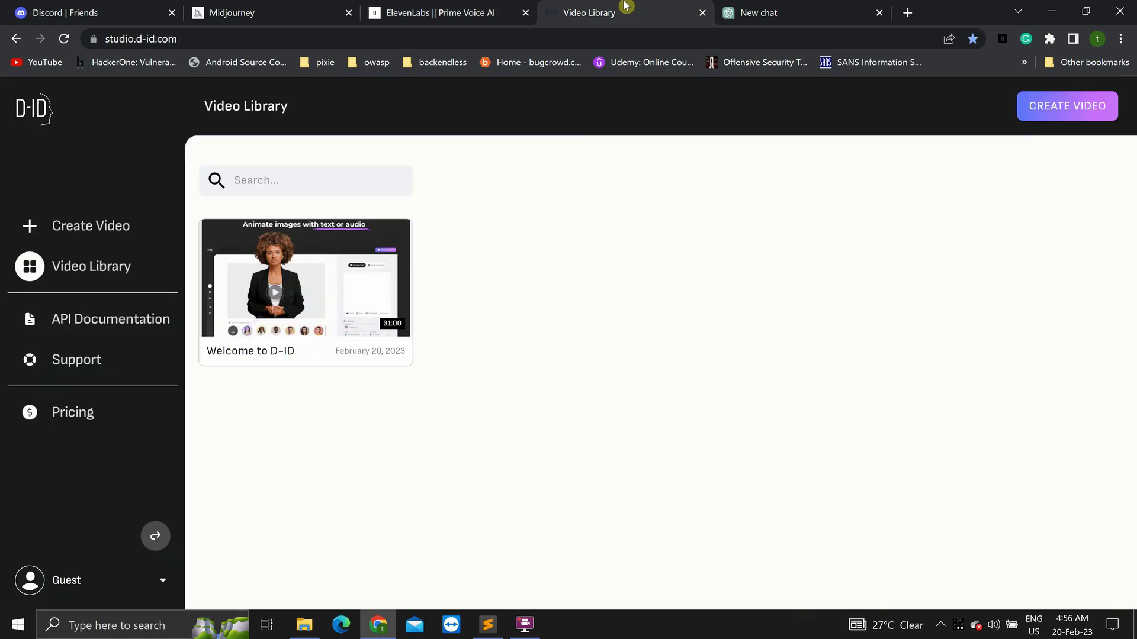
{"action": "left_click", "coordinate": [811, 6]}
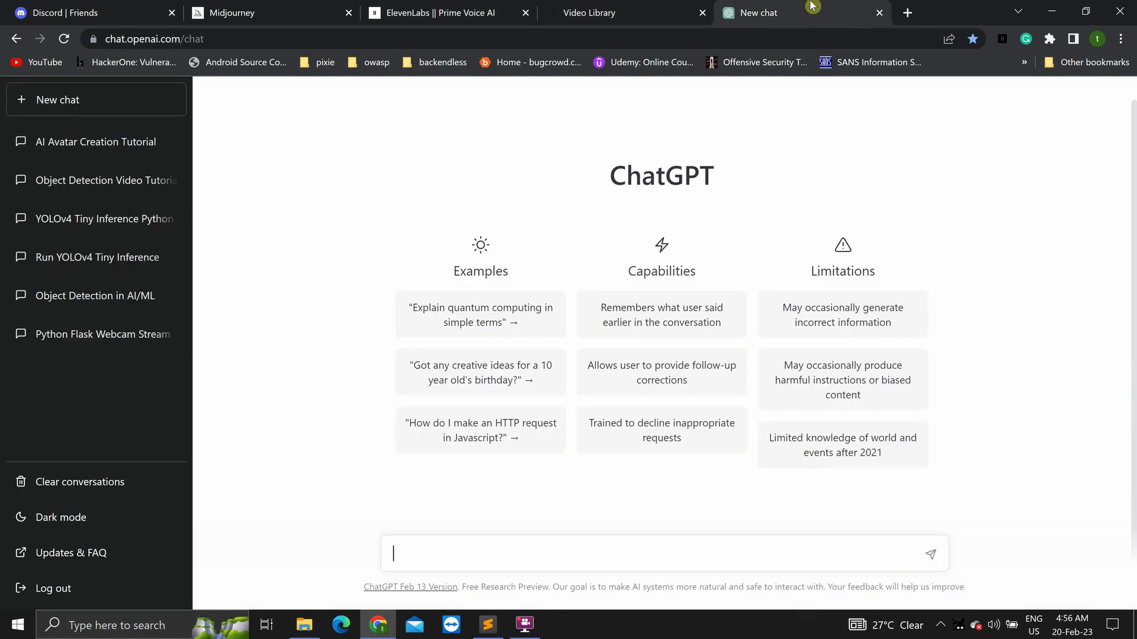
{"action": "left_click", "coordinate": [114, 6]}
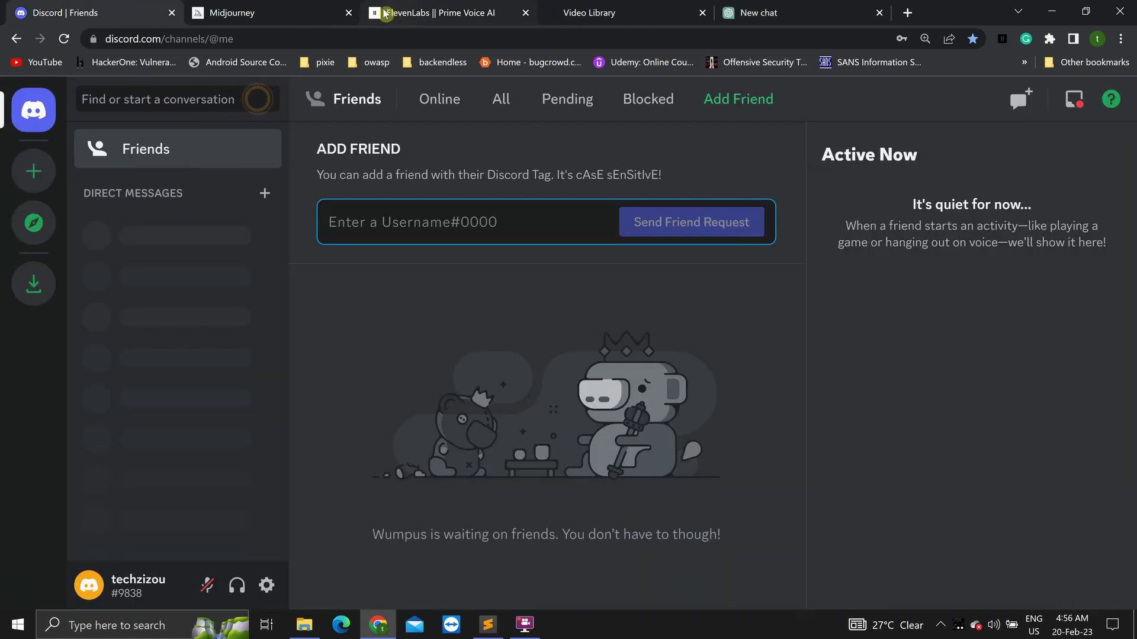
{"action": "left_click", "coordinate": [284, 12]}
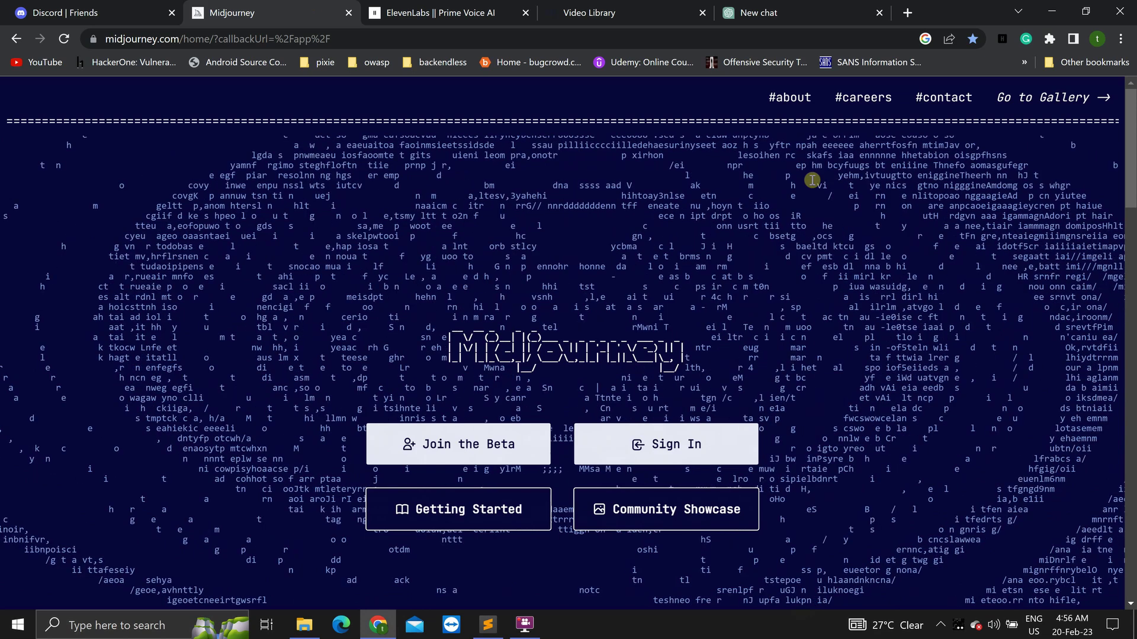
{"action": "scroll", "coordinate": [548, 293], "scroll_direction": "down", "scroll_amount": 1}
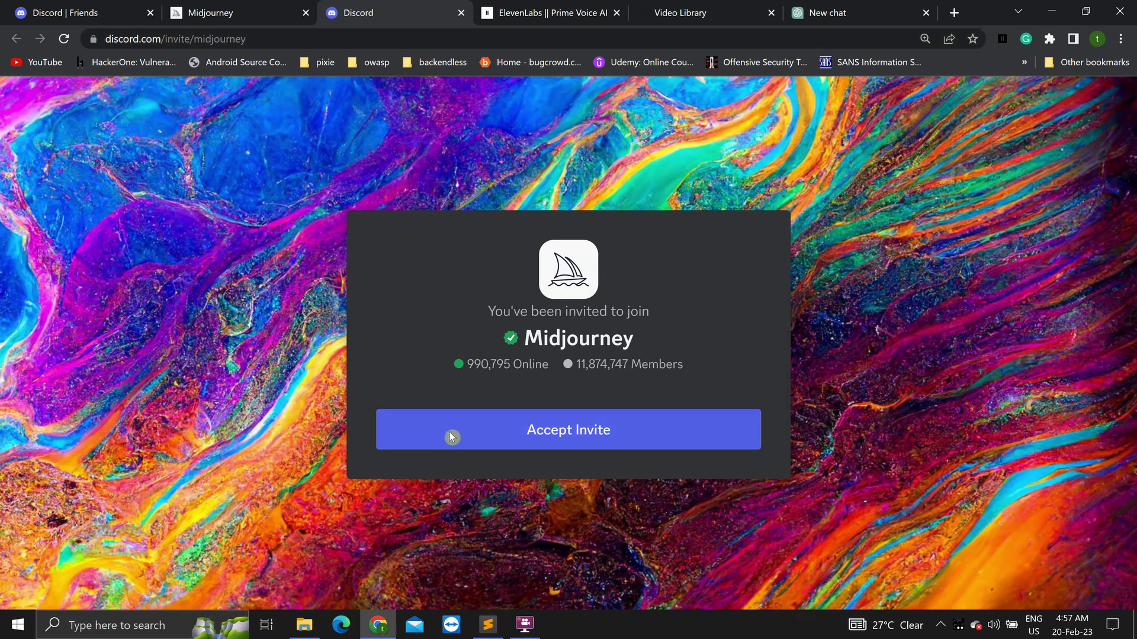
Step: Accept the Midjourney invite and pass hCaptcha by selecting every guitar image and verifying
{"action": "left_click", "coordinate": [540, 430]}
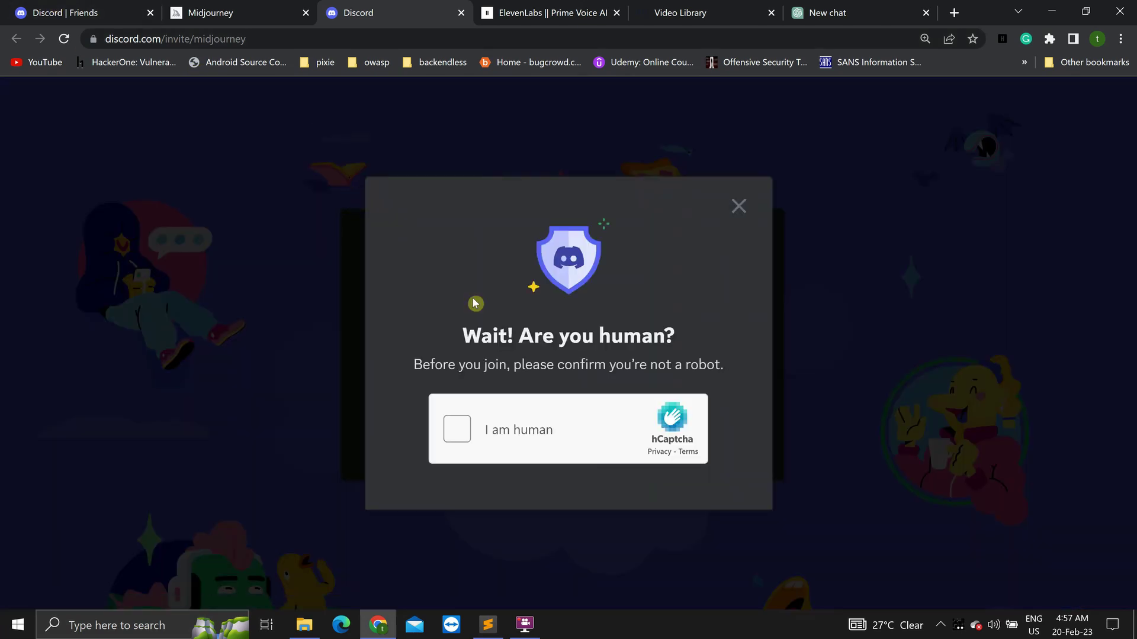
{"action": "left_click", "coordinate": [457, 429]}
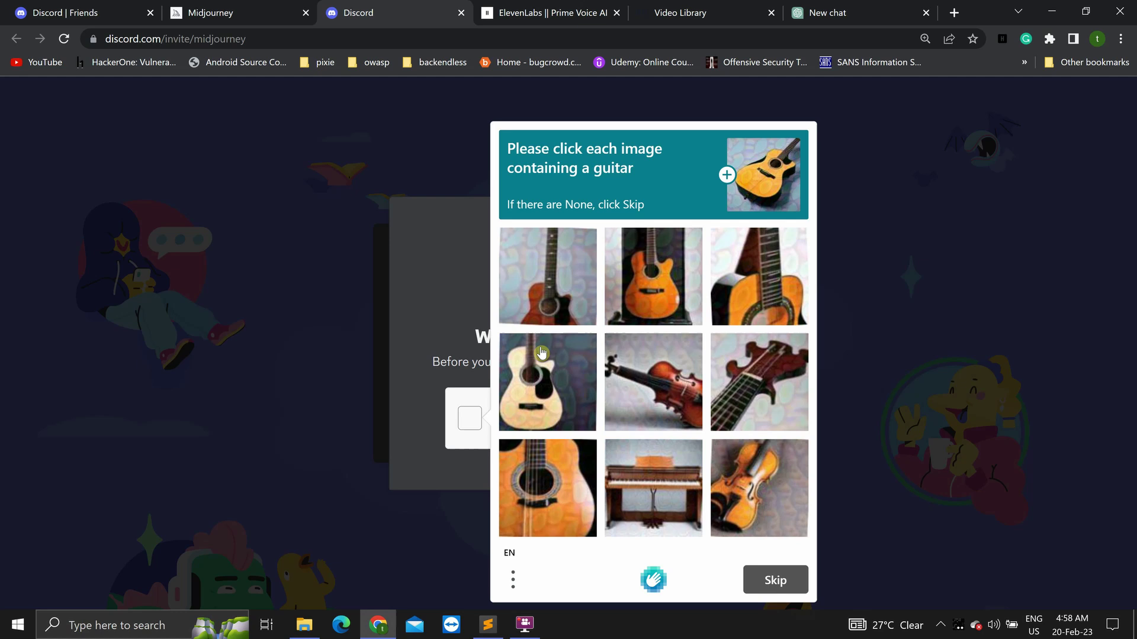
{"action": "left_click", "coordinate": [566, 296]}
{"action": "left_click", "coordinate": [633, 295]}
{"action": "left_click", "coordinate": [752, 284]}
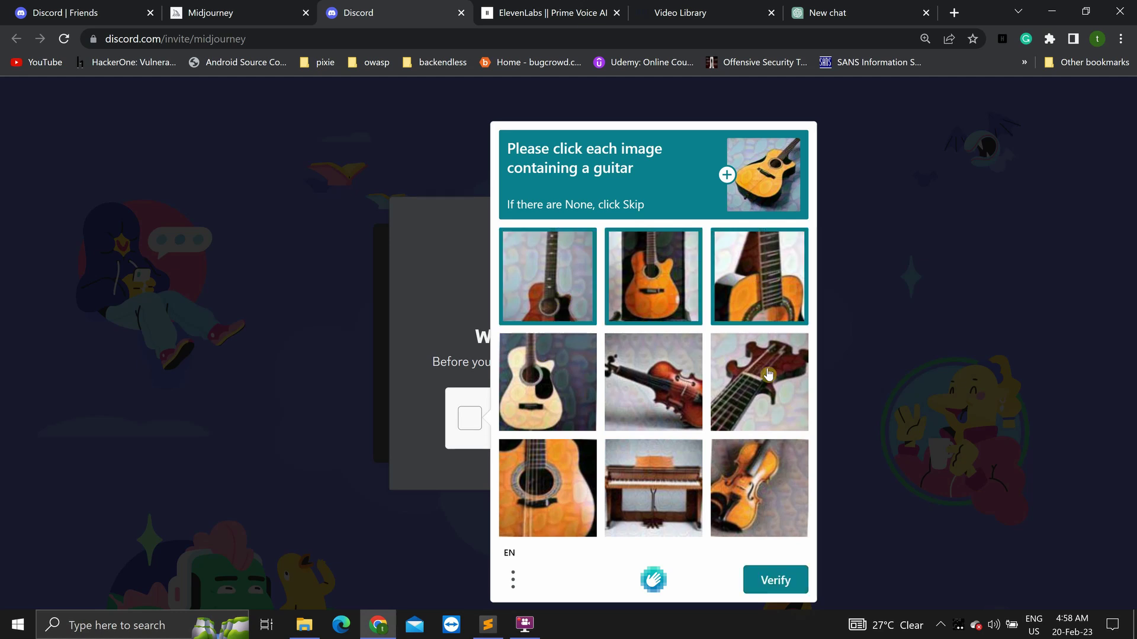
{"action": "left_click", "coordinate": [768, 374]}
{"action": "left_click", "coordinate": [662, 376]}
{"action": "left_click", "coordinate": [551, 388]}
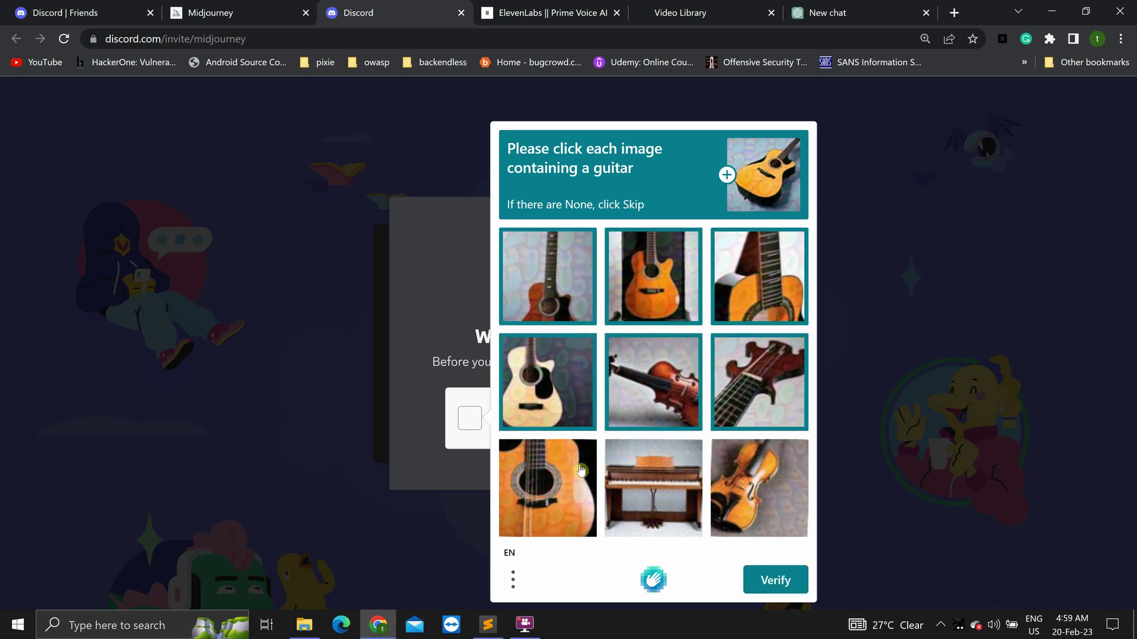
{"action": "left_click", "coordinate": [558, 486]}
{"action": "left_click", "coordinate": [735, 472]}
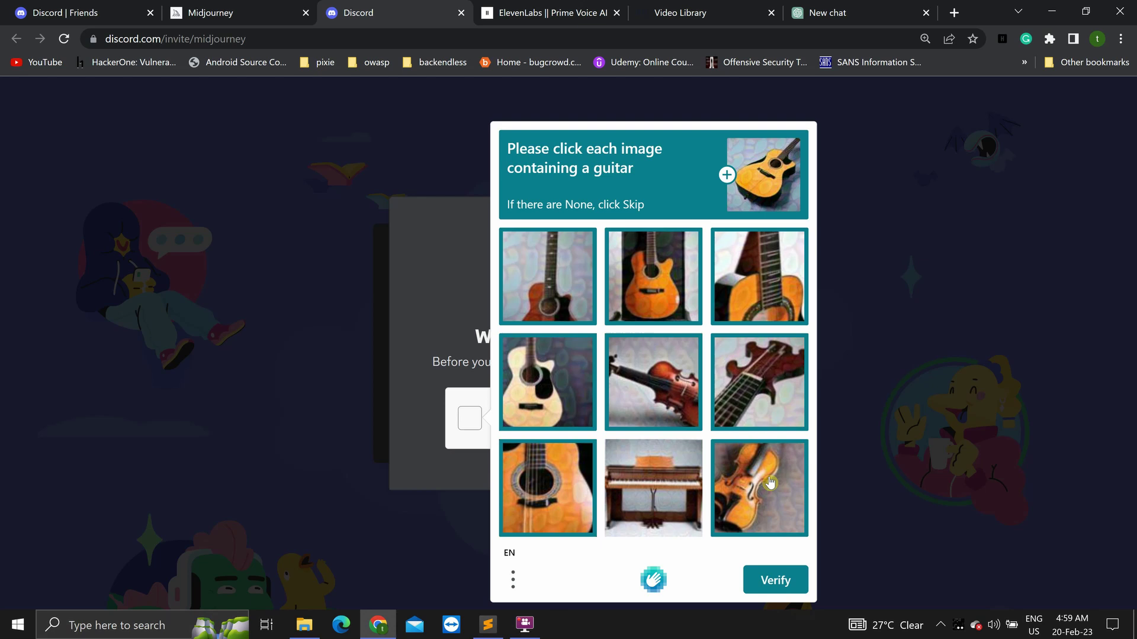
{"action": "left_click", "coordinate": [777, 584]}
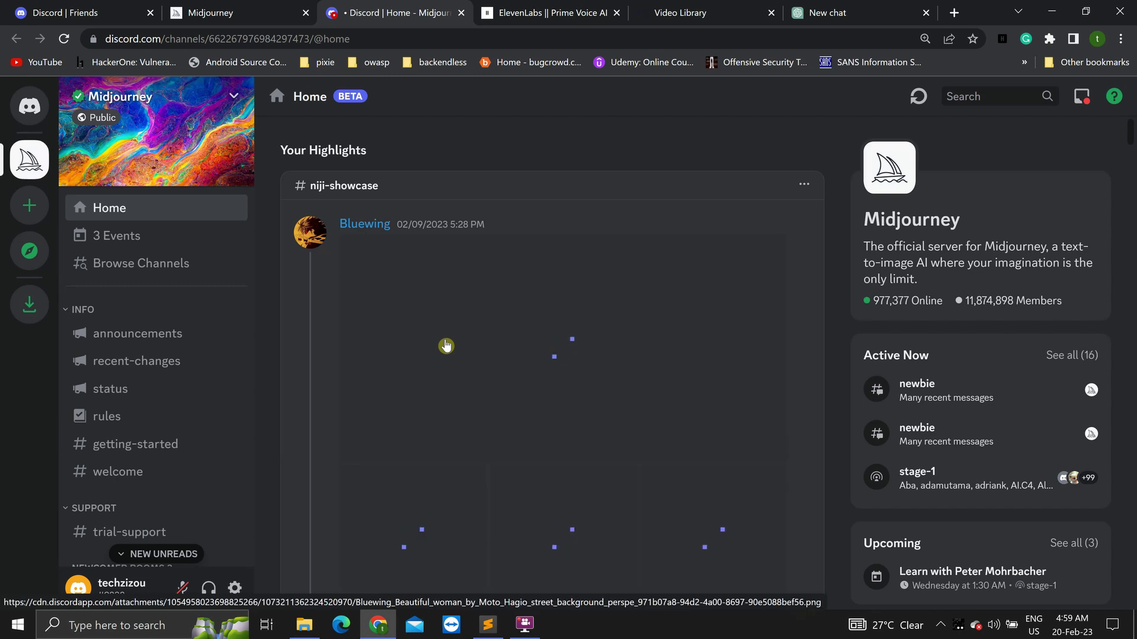
Step: Create a personal 'MidJourney Server' for me and my friends, then go back to Midjourney
{"action": "scroll", "coordinate": [445, 345], "scroll_direction": "down", "scroll_amount": 3}
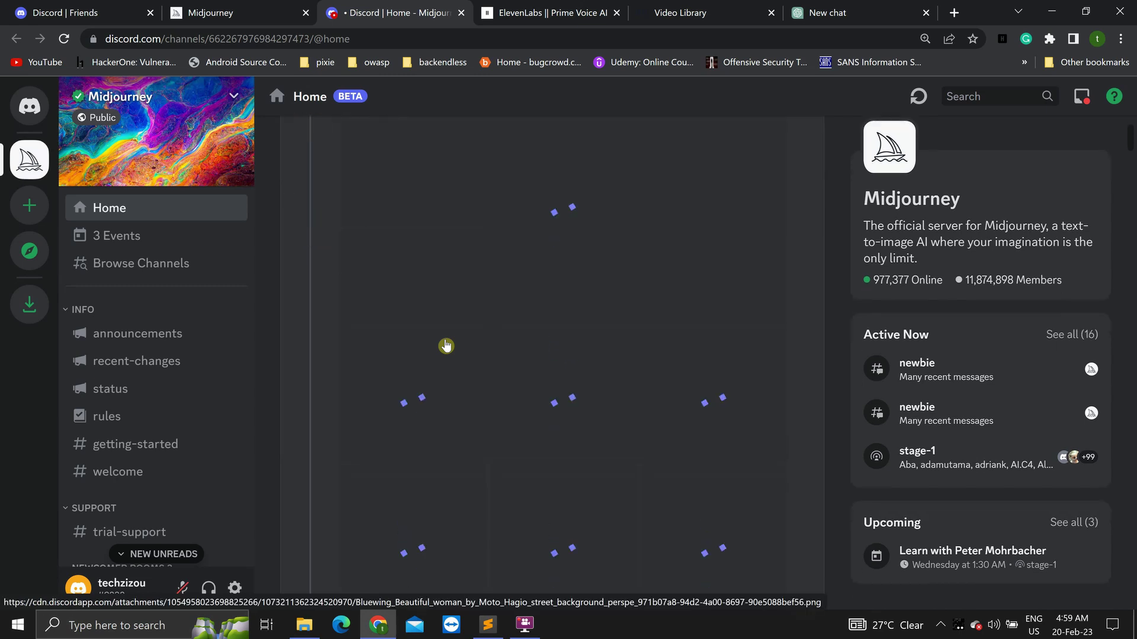
{"action": "scroll", "coordinate": [446, 346], "scroll_direction": "up", "scroll_amount": 3}
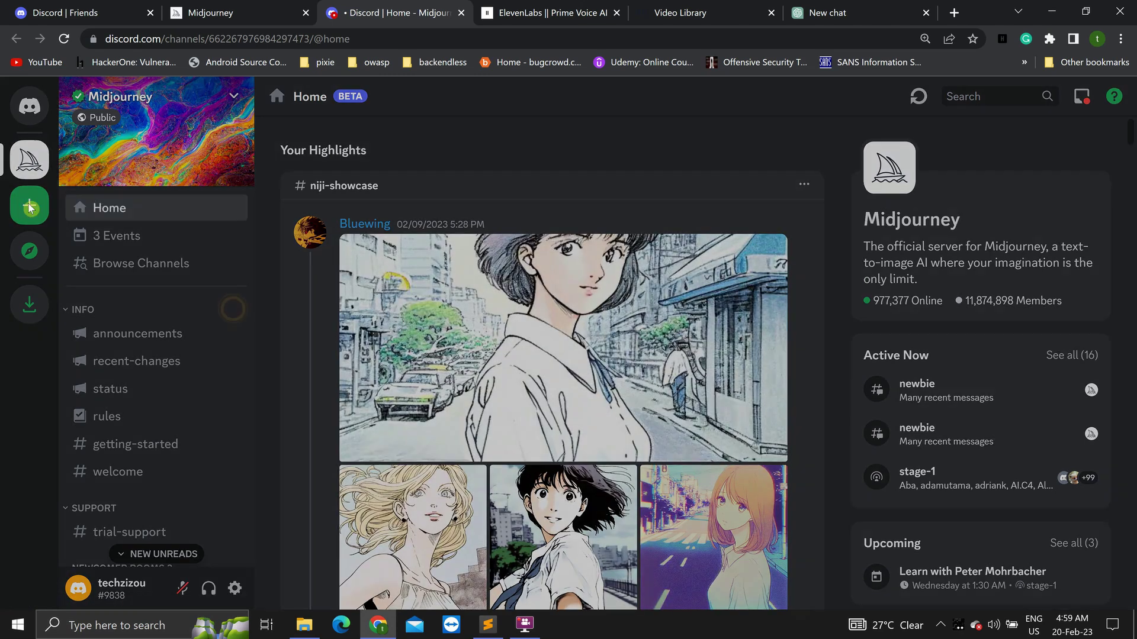
{"action": "left_click", "coordinate": [29, 208]}
{"action": "left_click", "coordinate": [514, 247]}
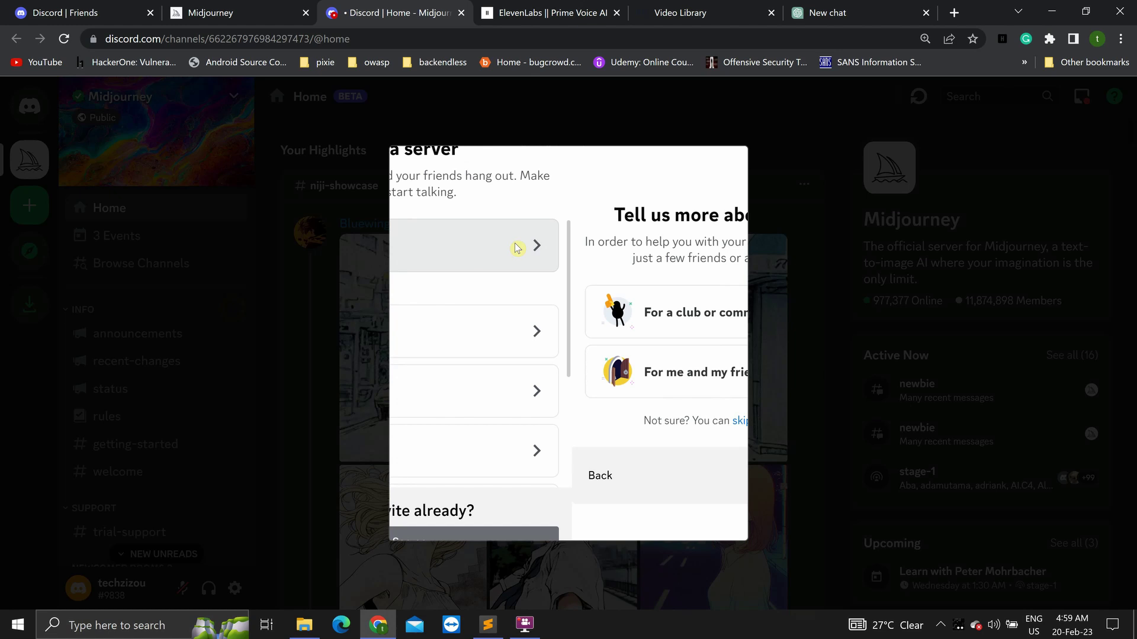
{"action": "left_click", "coordinate": [522, 371]}
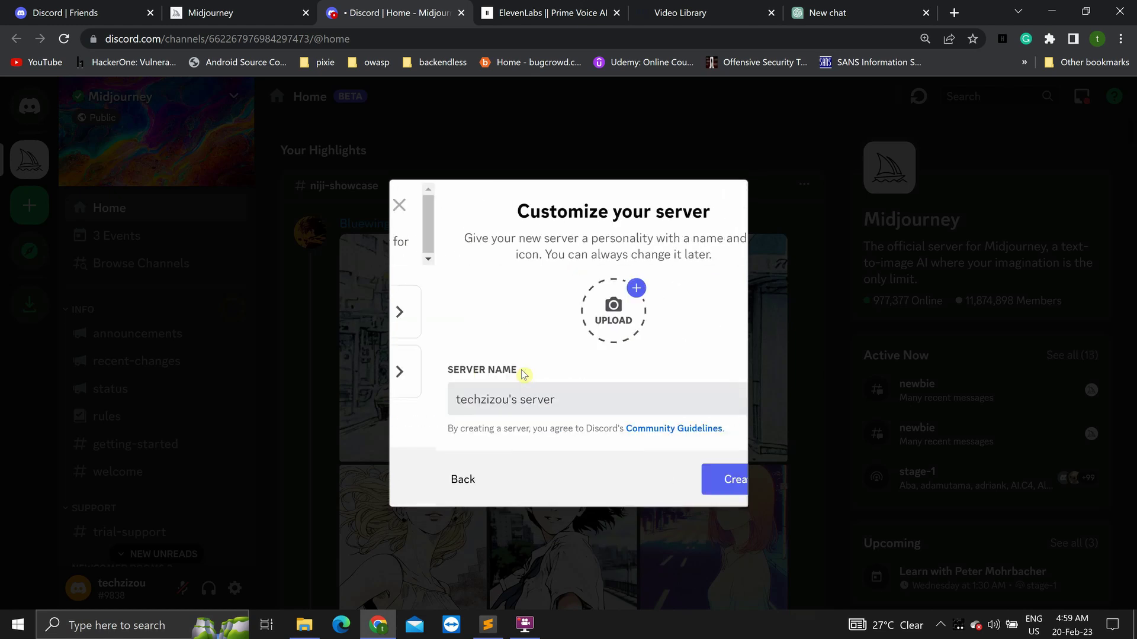
{"action": "left_click_drag", "start_coordinate": [517, 403], "coordinate": [483, 403]}
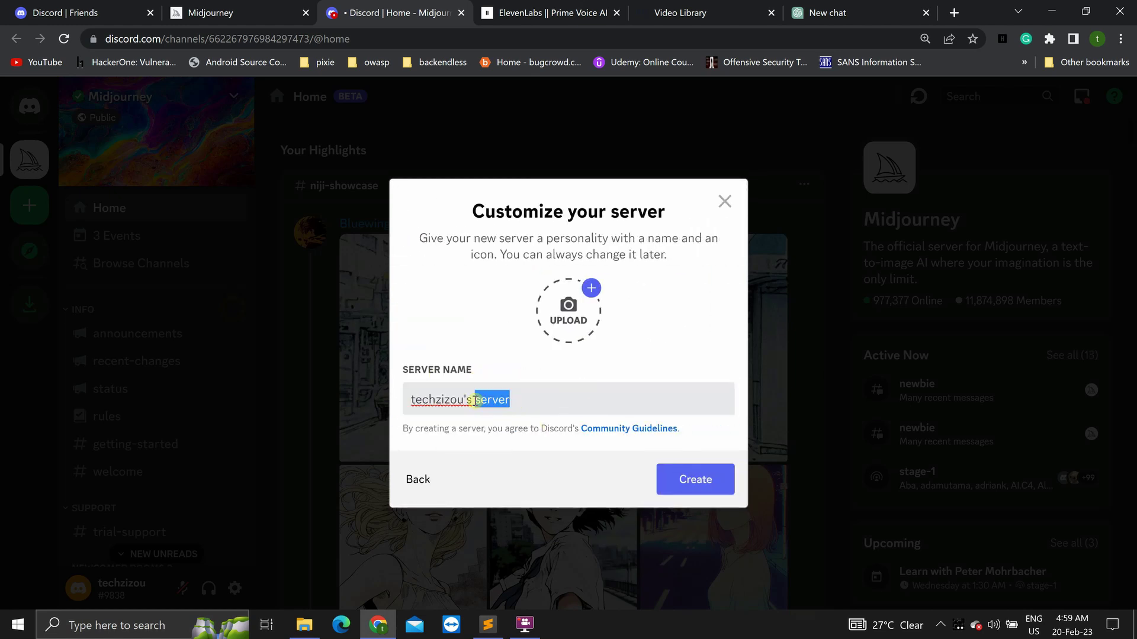
{"action": "type", "text": "MidJourney"}
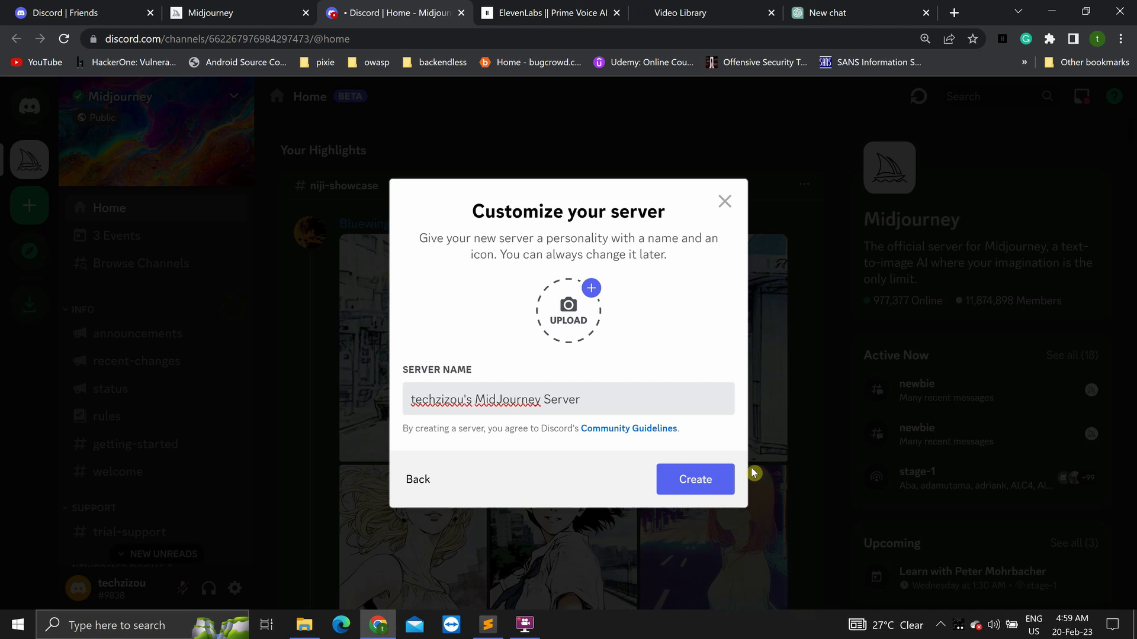
{"action": "left_click", "coordinate": [691, 475]}
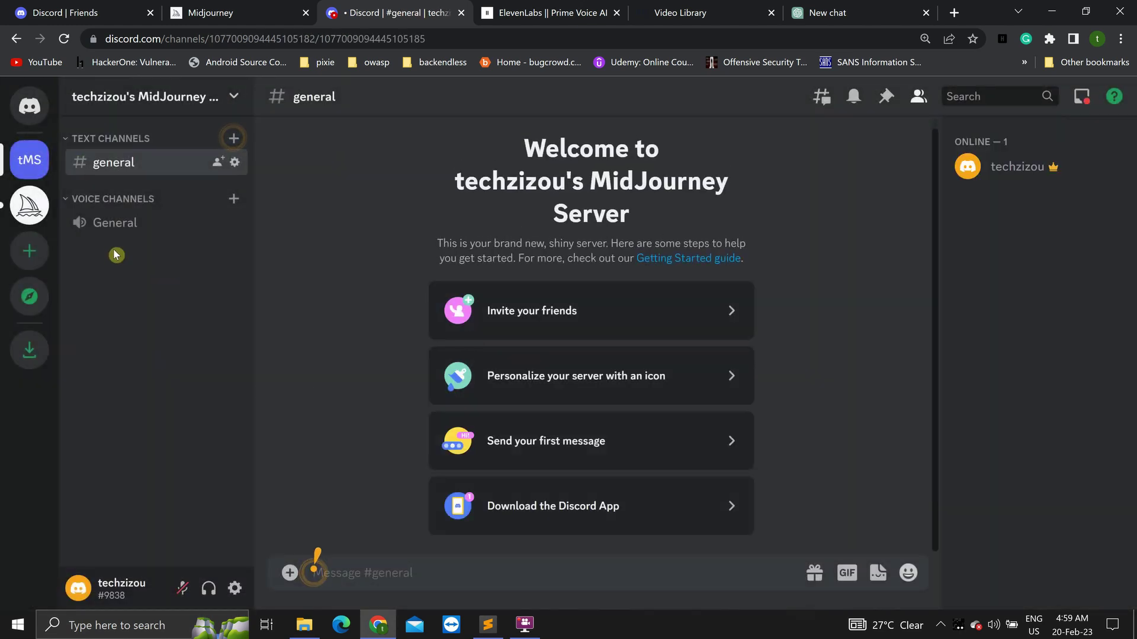
{"action": "left_click", "coordinate": [29, 206]}
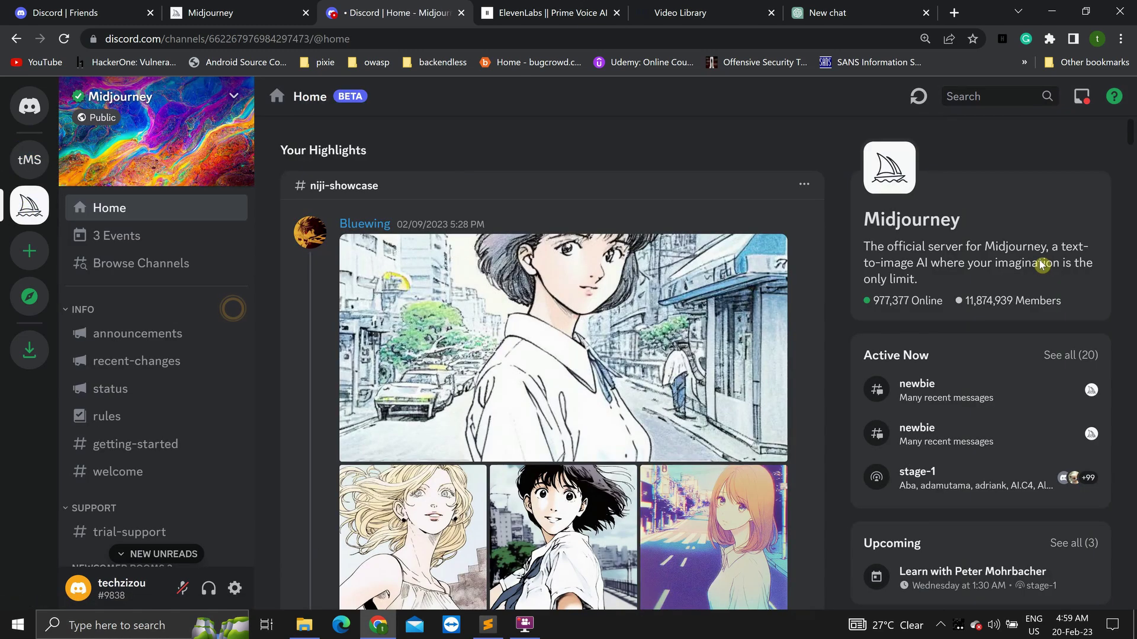
Step: Open the trial-support channel and view the Midjourney Bot's member profile
{"action": "scroll", "coordinate": [562, 355], "scroll_direction": "down", "scroll_amount": 3}
{"action": "scroll", "coordinate": [178, 415], "scroll_direction": "down", "scroll_amount": 2}
{"action": "left_click", "coordinate": [177, 424]}
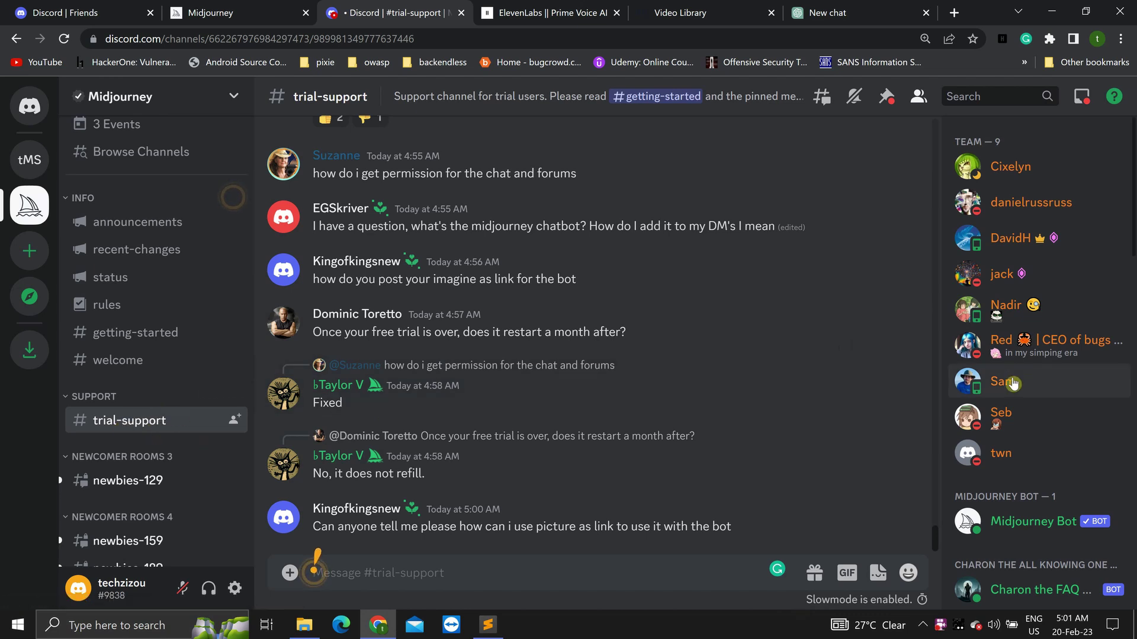
{"action": "scroll", "coordinate": [1014, 383], "scroll_direction": "down", "scroll_amount": 3}
{"action": "scroll", "coordinate": [1012, 377], "scroll_direction": "down", "scroll_amount": 1}
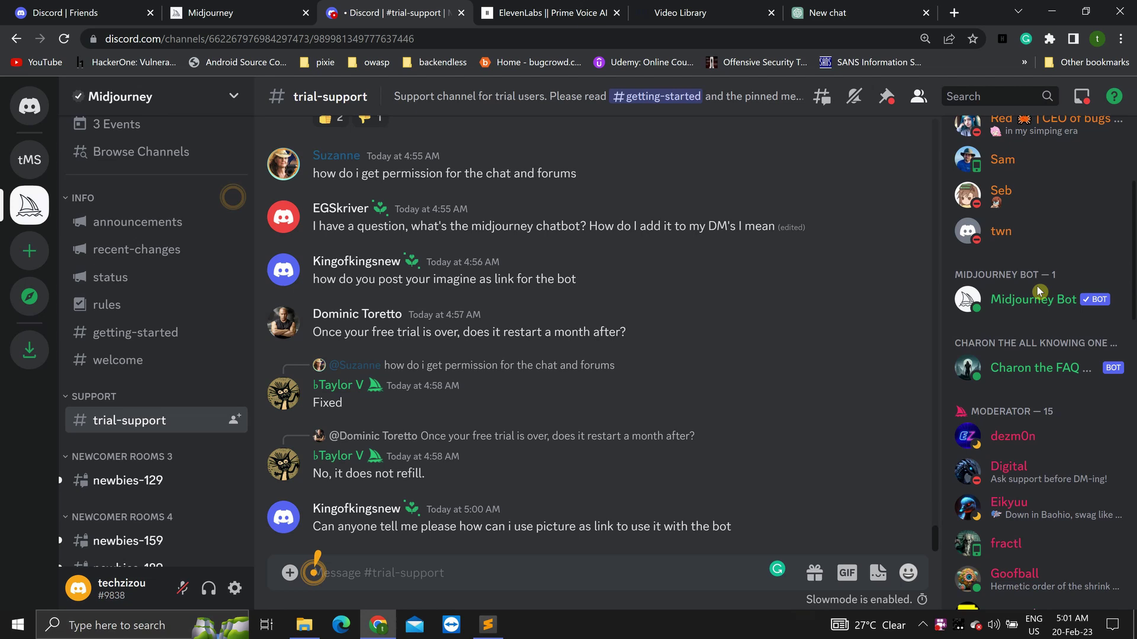
{"action": "right_click", "coordinate": [1026, 305]}
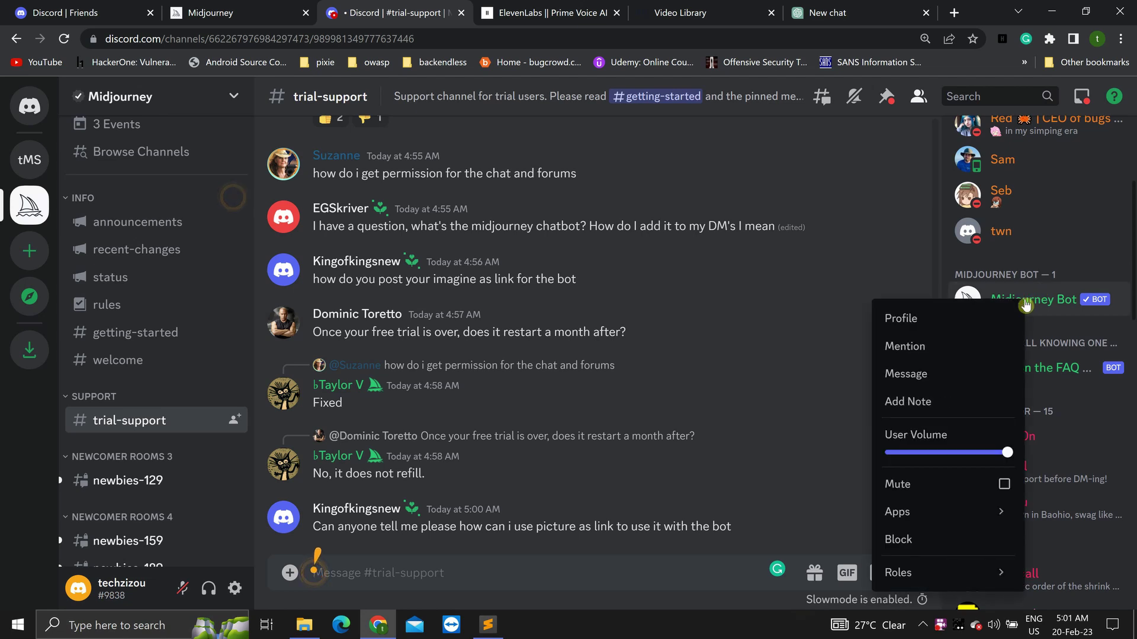
{"action": "left_click", "coordinate": [1061, 302]}
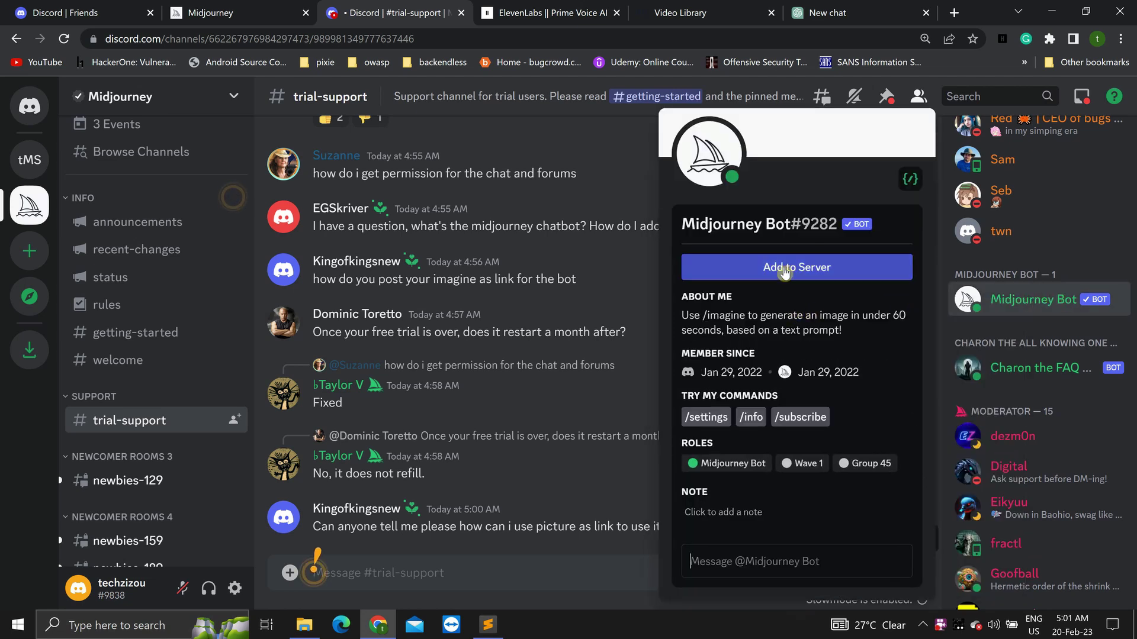
Step: Add the Midjourney Bot to the personal MidJourney server and authorize its permissions
{"action": "left_click", "coordinate": [784, 271]}
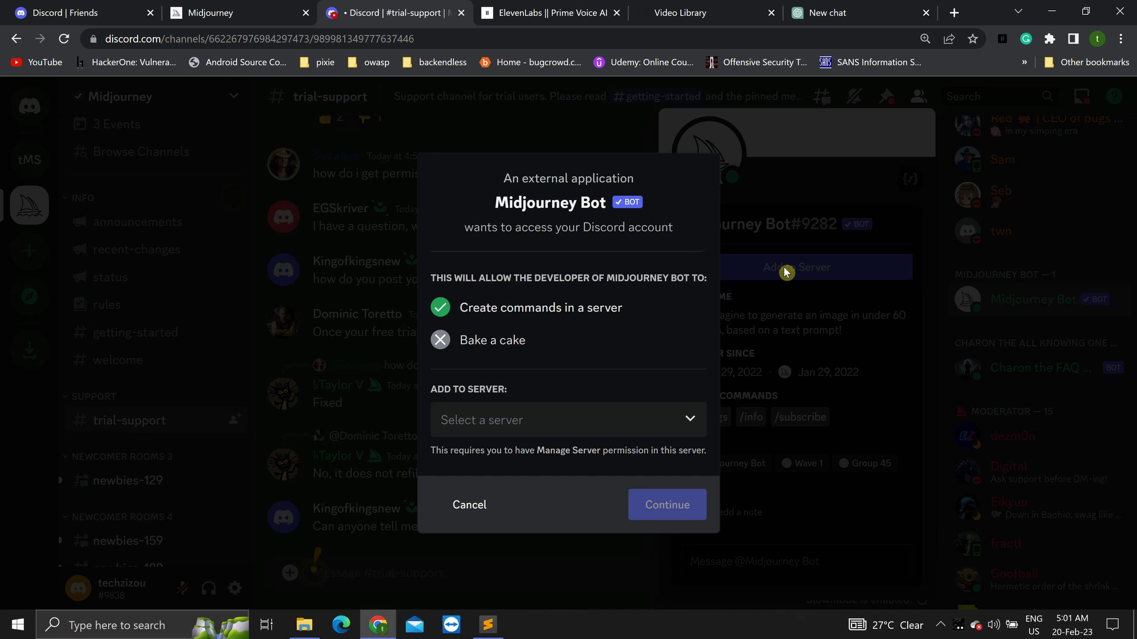
{"action": "left_click", "coordinate": [570, 421]}
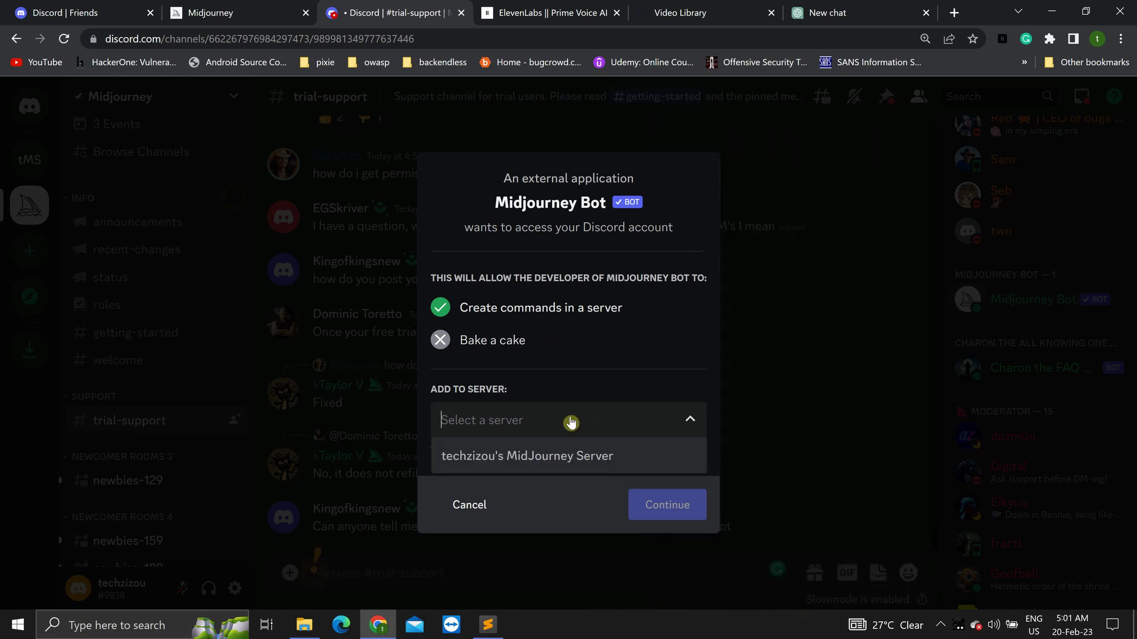
{"action": "left_click", "coordinate": [502, 464]}
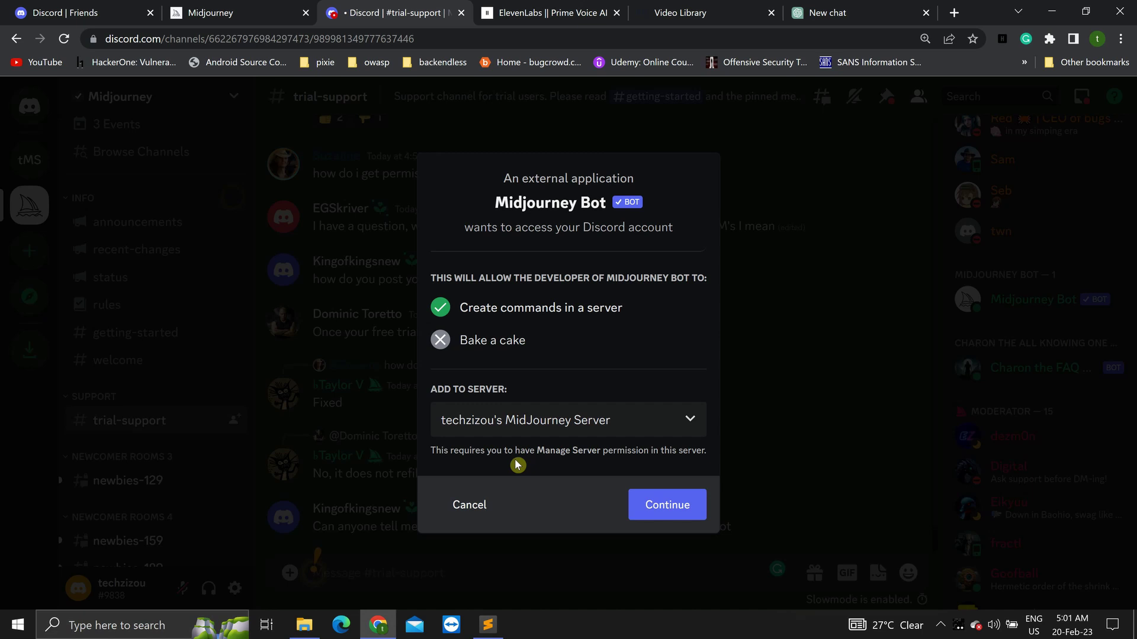
{"action": "left_click", "coordinate": [661, 510]}
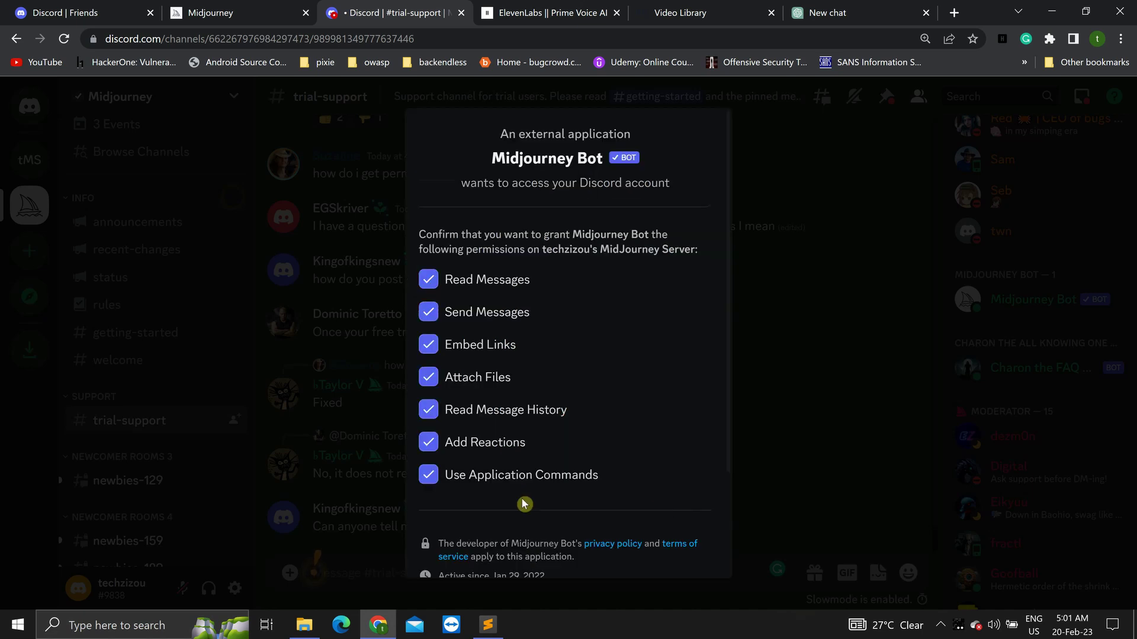
{"action": "scroll", "coordinate": [521, 498], "scroll_direction": "down", "scroll_amount": 3}
{"action": "left_click", "coordinate": [666, 547]}
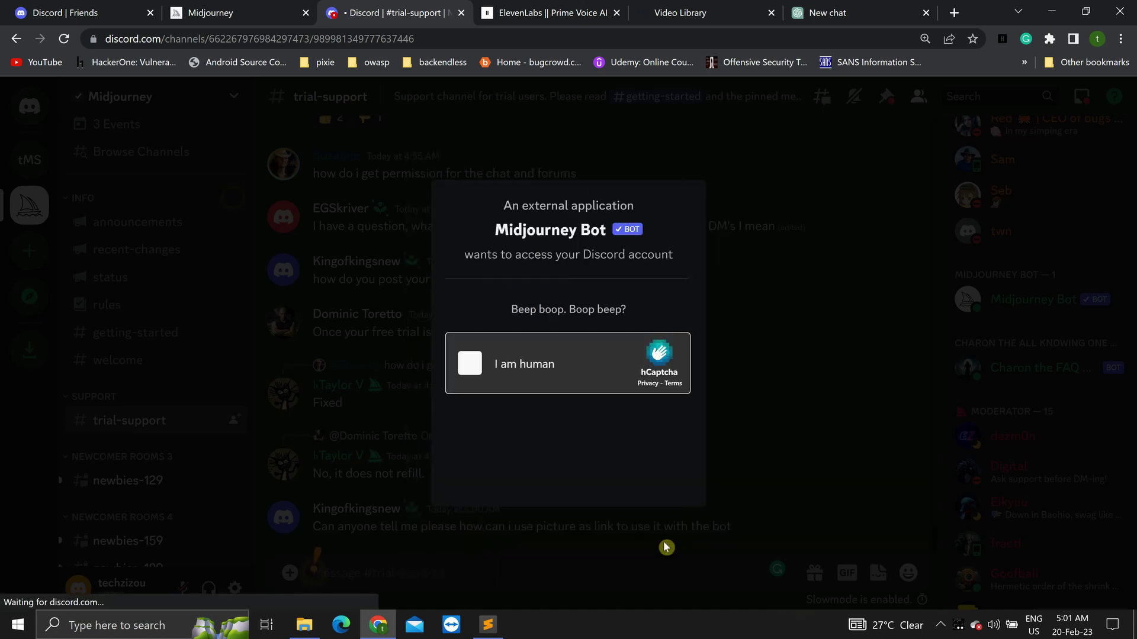
Step: Pass the hCaptcha guitar challenge and dismiss the Authorized confirmation
{"action": "left_click", "coordinate": [472, 364]}
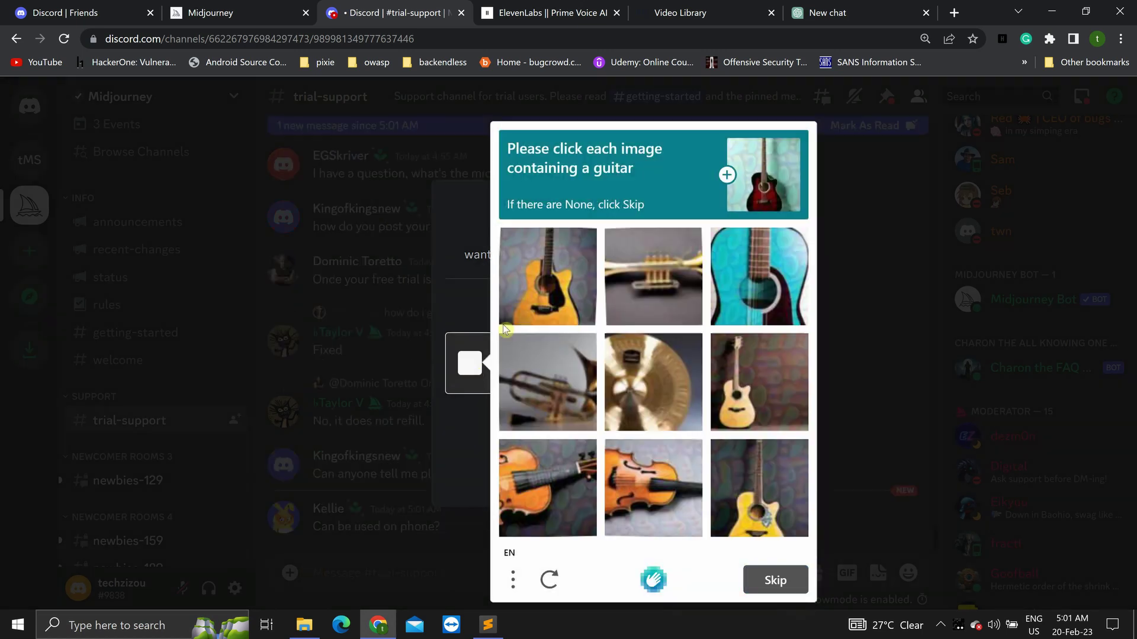
{"action": "left_click", "coordinate": [760, 277]}
{"action": "left_click", "coordinate": [654, 474]}
{"action": "left_click", "coordinate": [780, 585]}
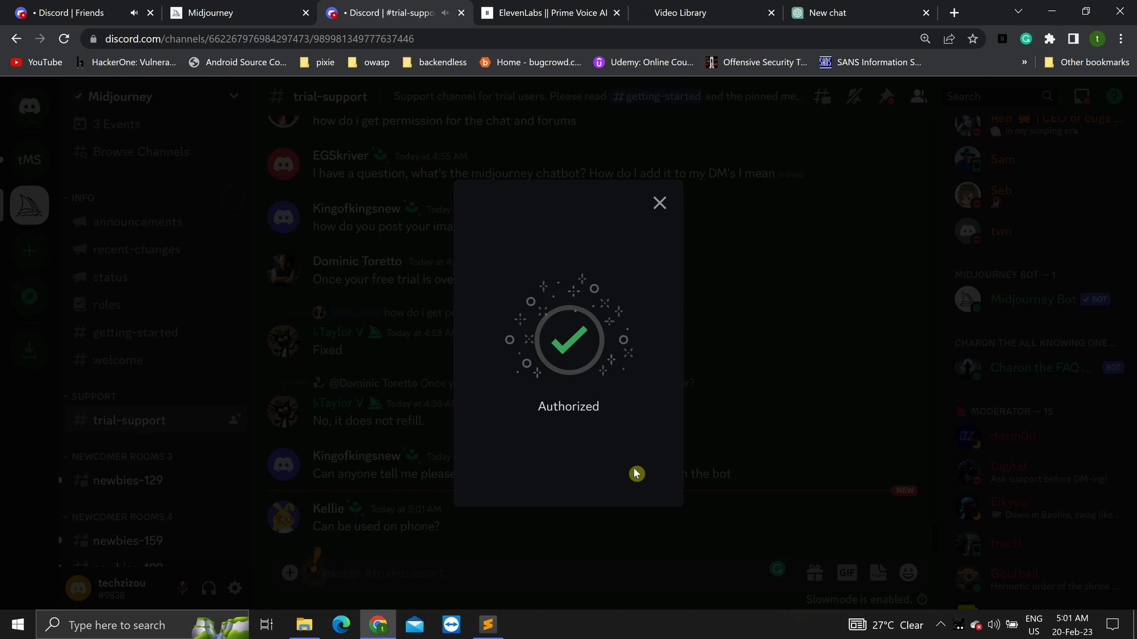
{"action": "left_click", "coordinate": [657, 203]}
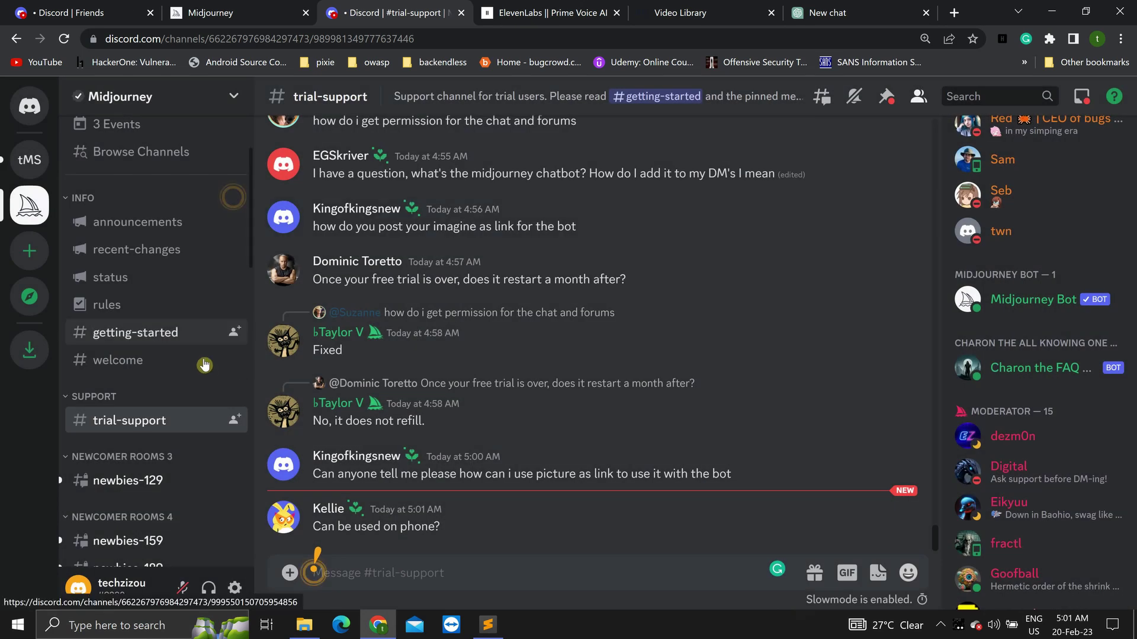
Step: In the personal MidJourney server, send /imagine with the pasted stoic cyborg prompt
{"action": "left_click", "coordinate": [29, 160]}
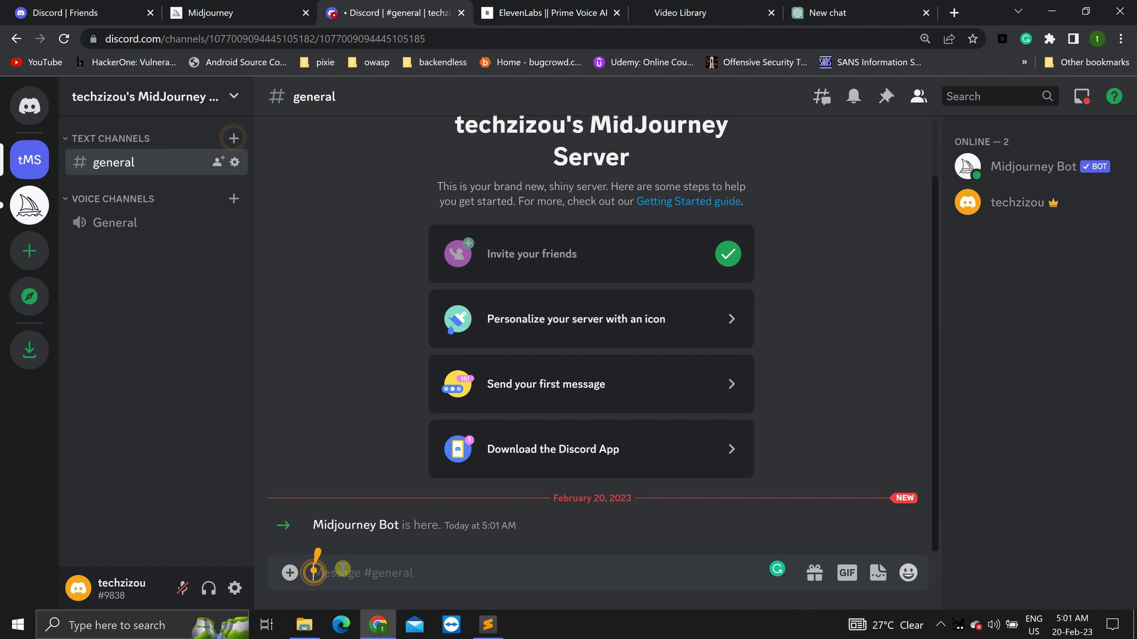
{"action": "type", "text": "/"}
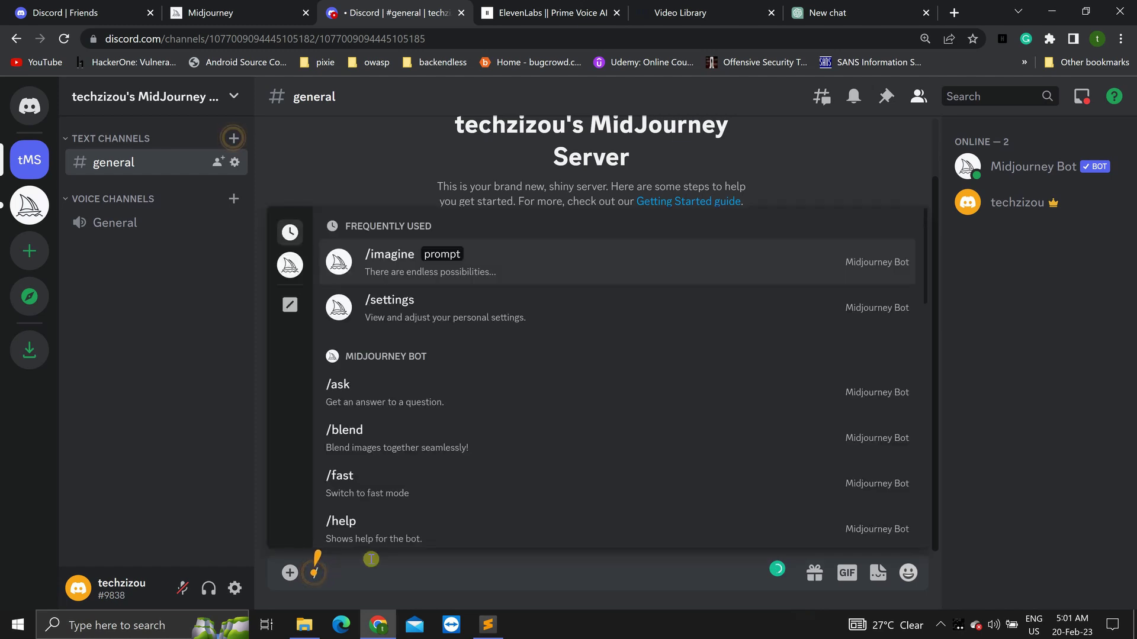
{"action": "type", "text": "imag"}
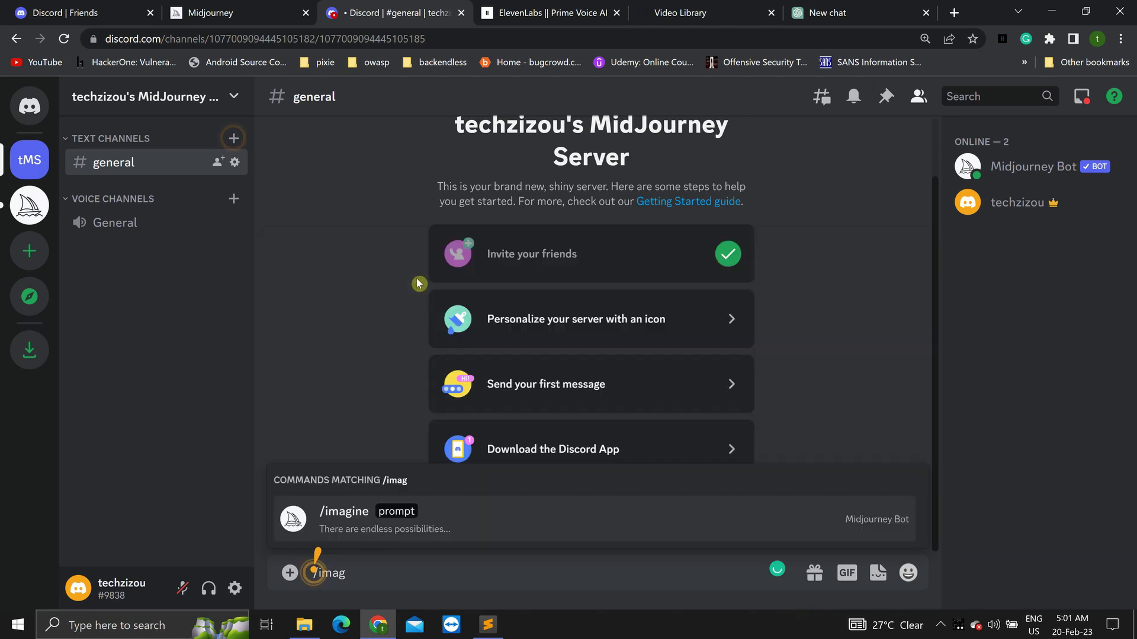
{"action": "left_click", "coordinate": [362, 525]}
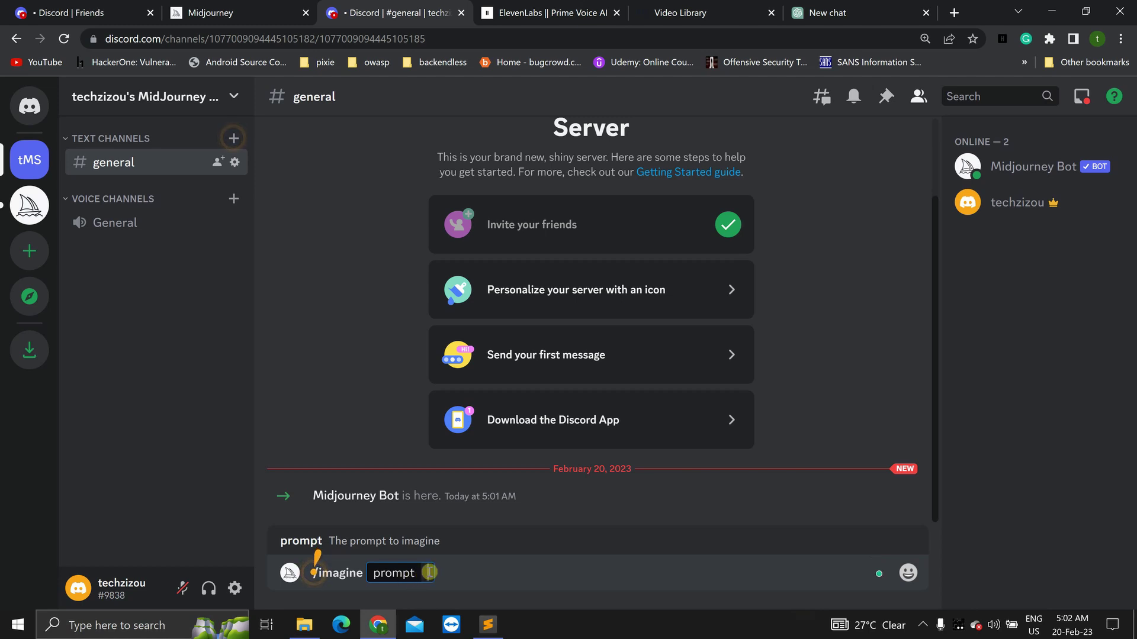
{"action": "type", "text": "Cyborg half face human half face machine with flowing wavy hair, a small beard, facing the camera, stoic expression"}
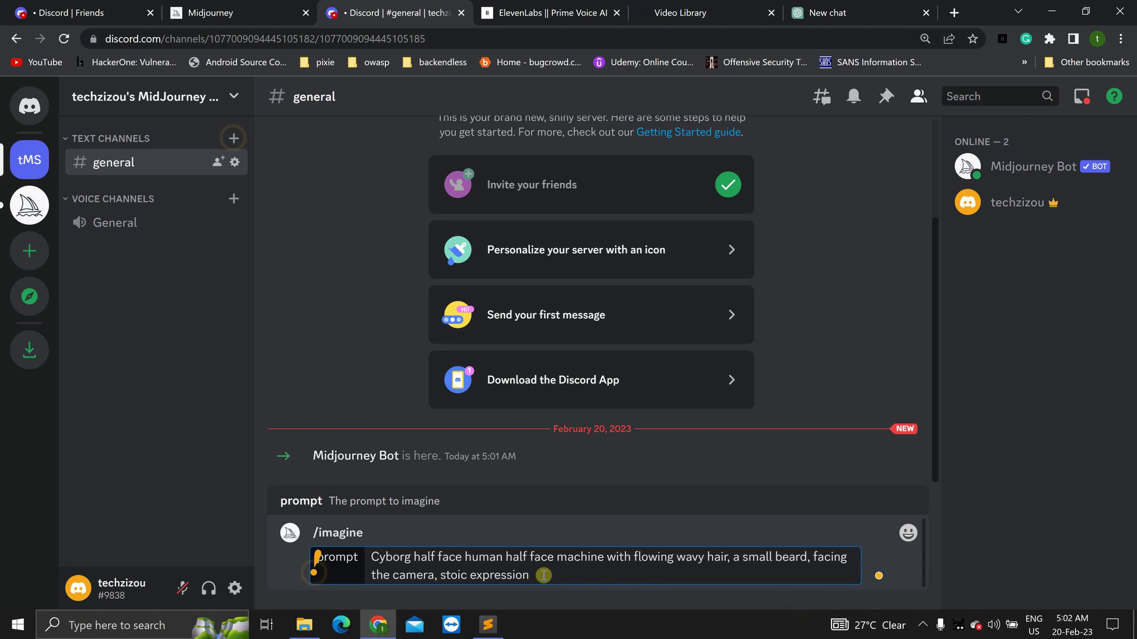
{"action": "key", "text": "Return"}
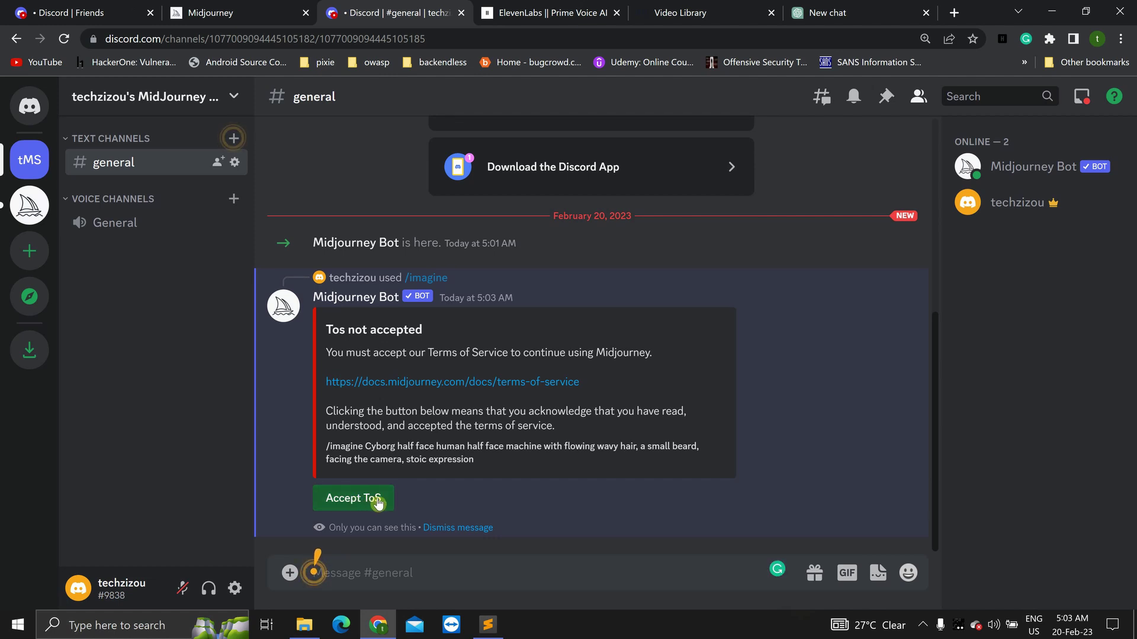
Step: Accept the Midjourney Terms of Service to receive the four-image cyborg grid
{"action": "left_click", "coordinate": [371, 503]}
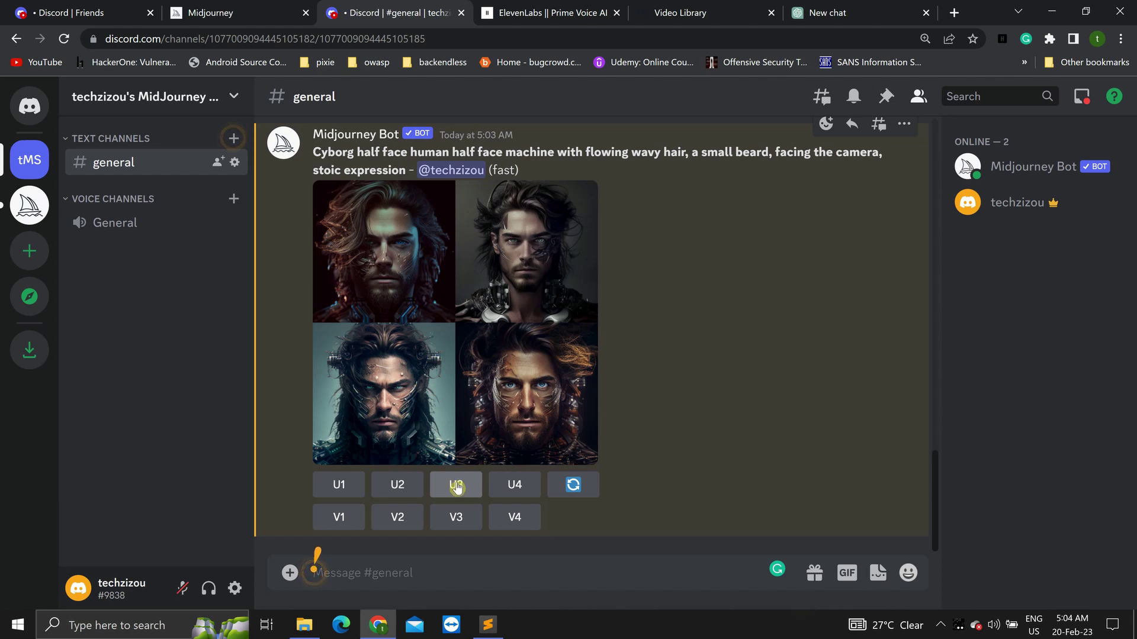
Step: Request upscales U3 and U1 of the cyborg portrait grid
{"action": "left_click", "coordinate": [456, 485]}
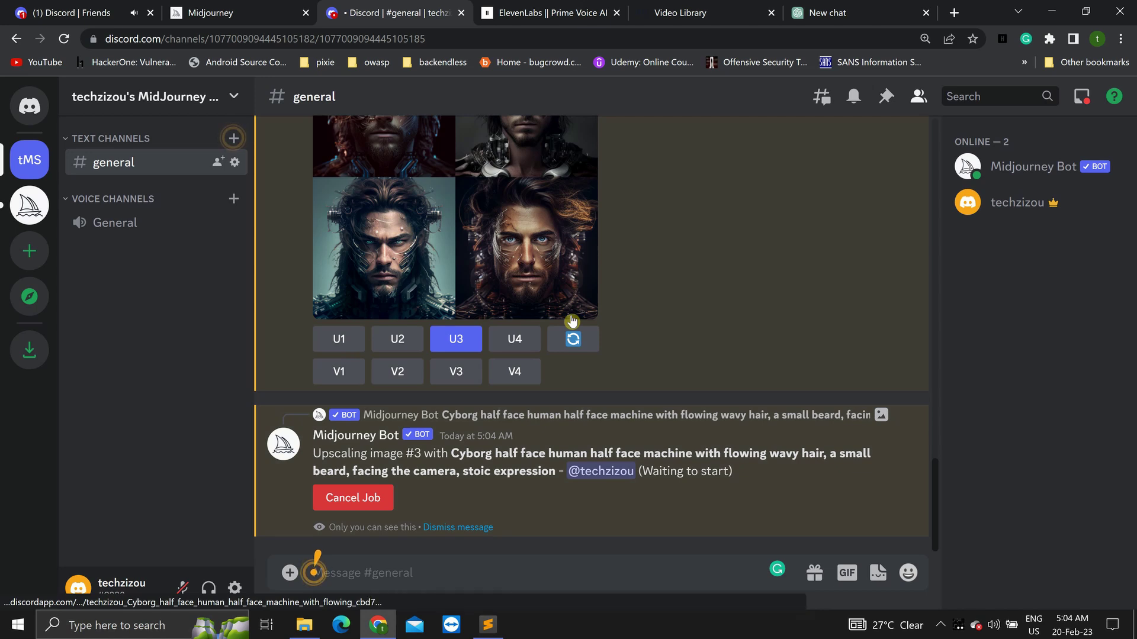
{"action": "scroll", "coordinate": [571, 317], "scroll_direction": "up", "scroll_amount": 3}
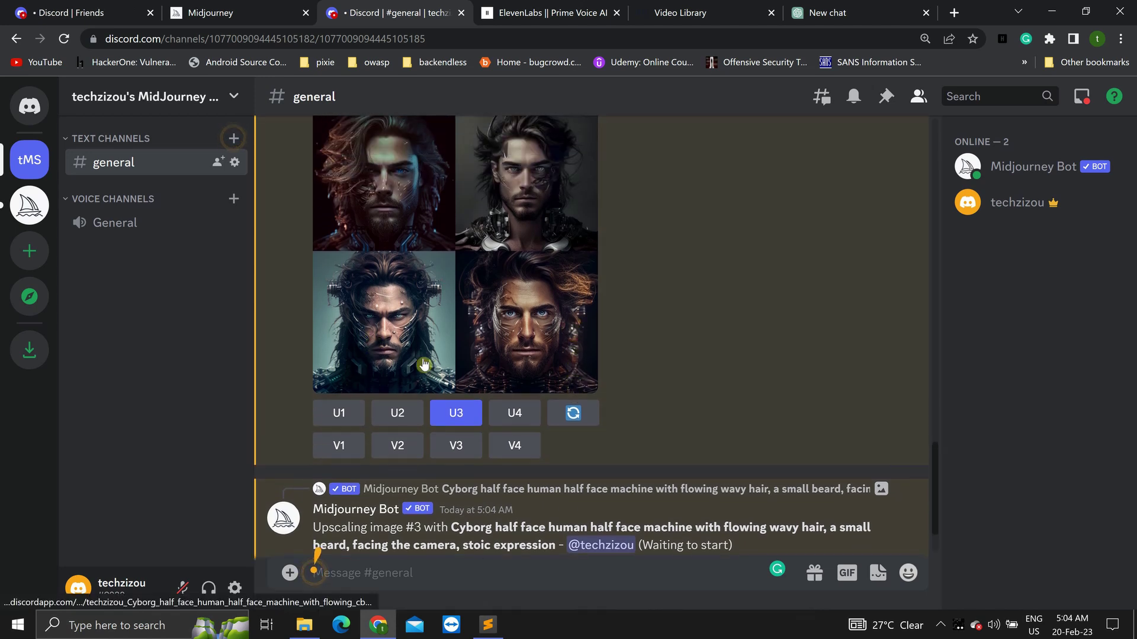
{"action": "left_click", "coordinate": [338, 415]}
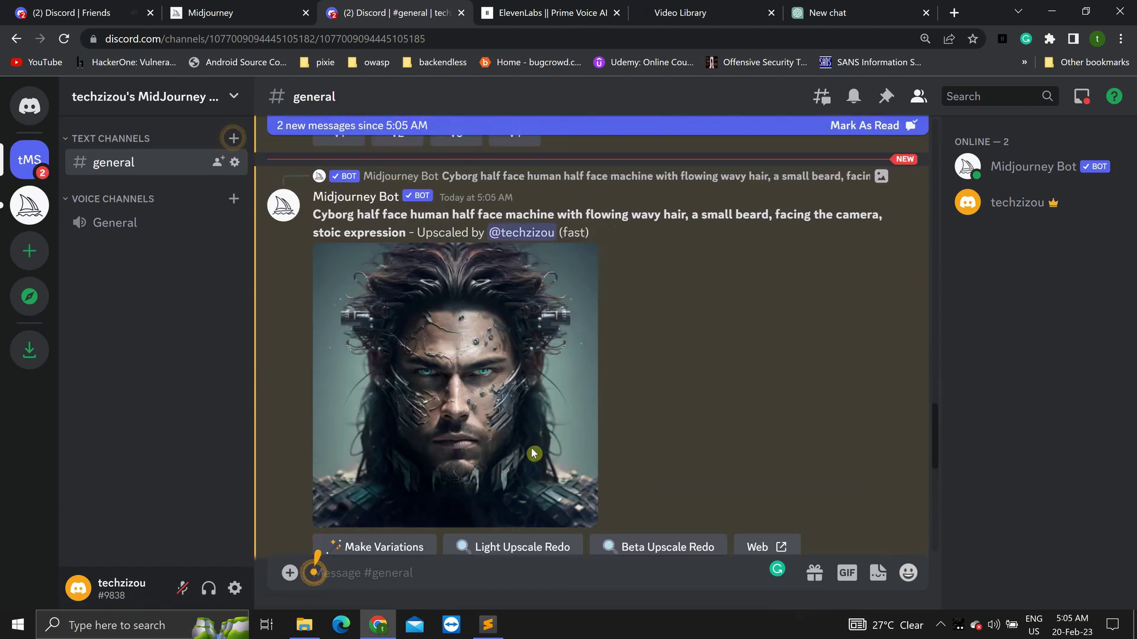
Step: Enlarge the upscaled third cyborg portrait and choose Save image as
{"action": "scroll", "coordinate": [531, 454], "scroll_direction": "up", "scroll_amount": 8}
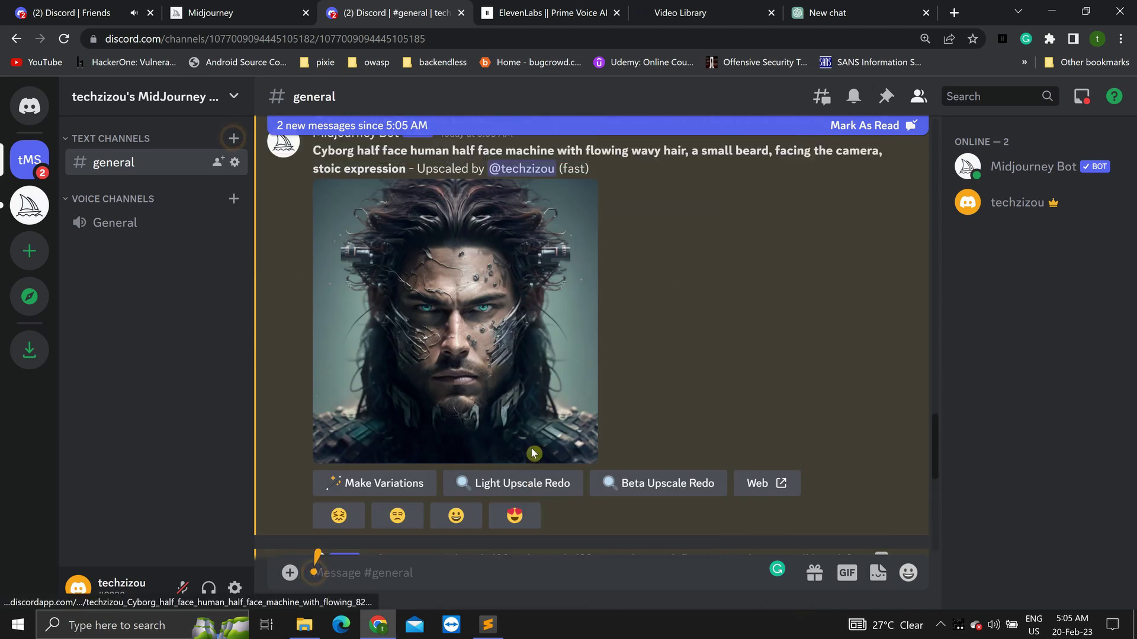
{"action": "scroll", "coordinate": [531, 454], "scroll_direction": "down", "scroll_amount": 3}
{"action": "scroll", "coordinate": [531, 454], "scroll_direction": "down", "scroll_amount": 6}
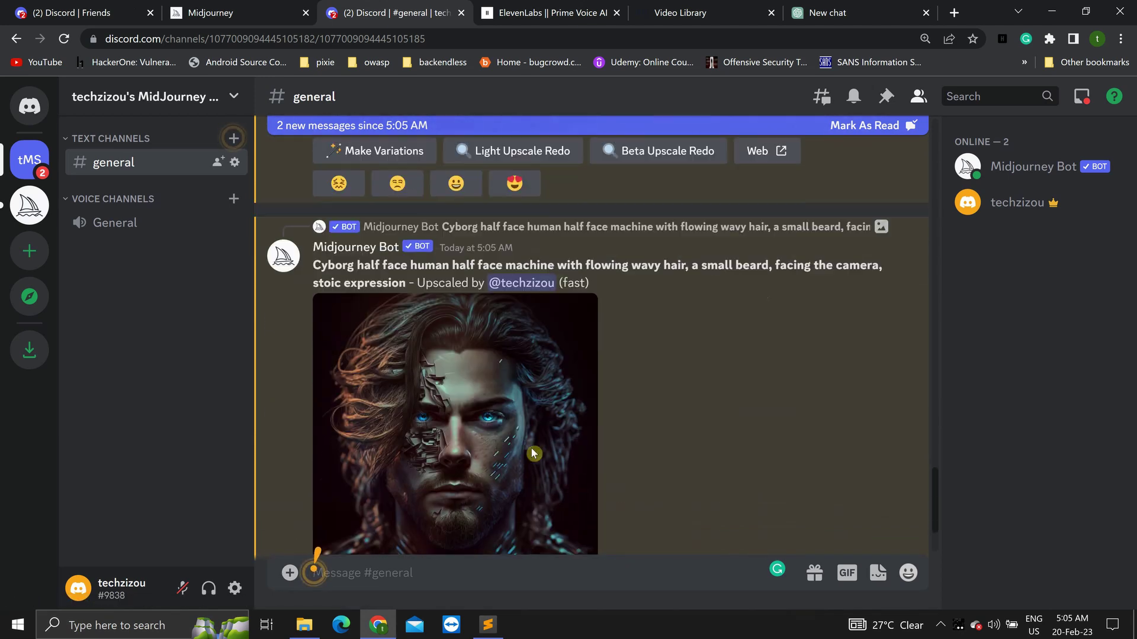
{"action": "scroll", "coordinate": [524, 322], "scroll_direction": "down", "scroll_amount": 6}
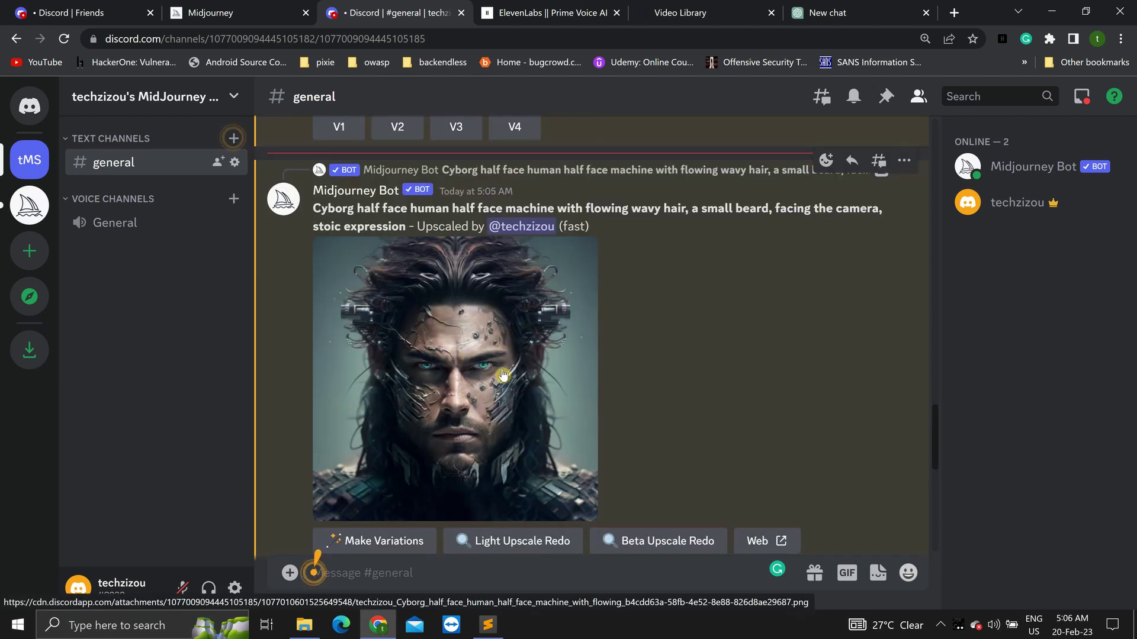
{"action": "scroll", "coordinate": [503, 375], "scroll_direction": "down", "scroll_amount": 1}
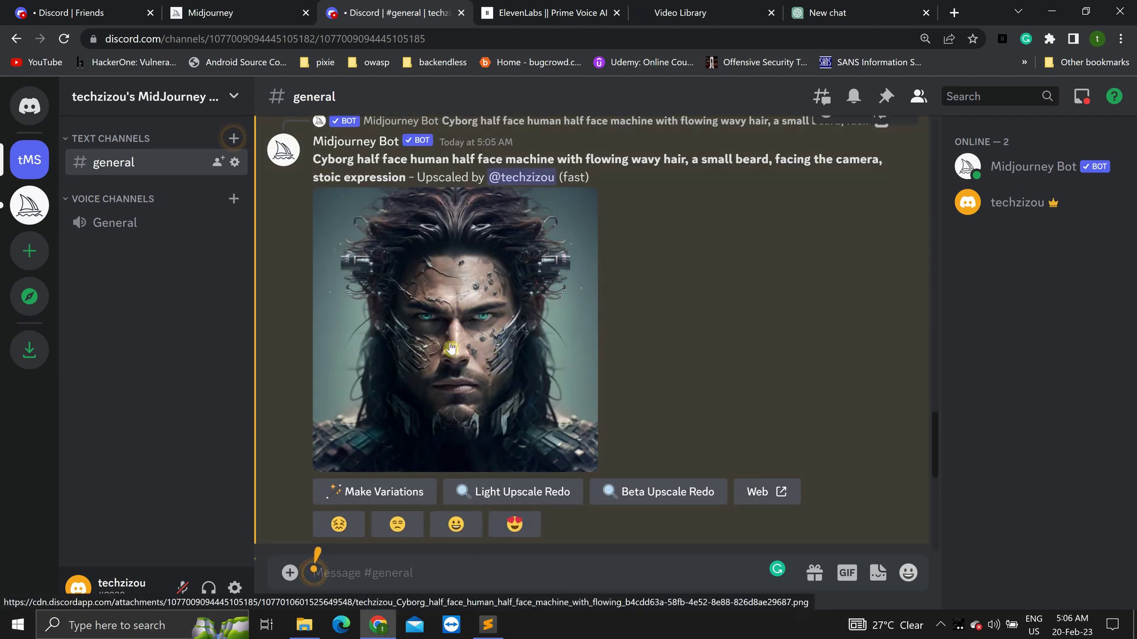
{"action": "left_click", "coordinate": [472, 314]}
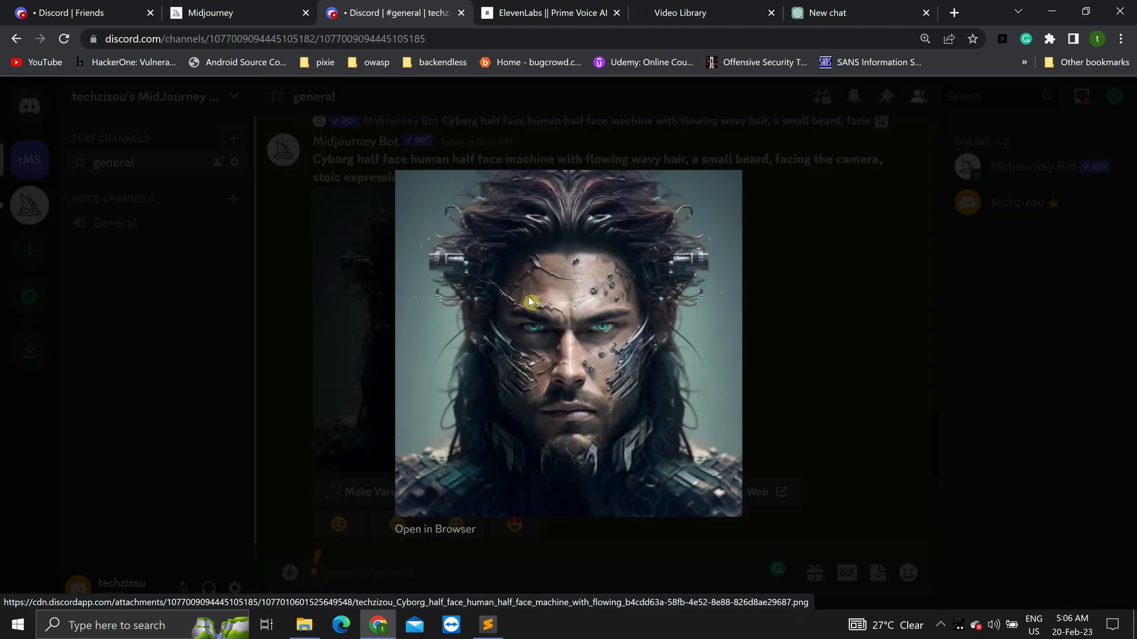
{"action": "right_click", "coordinate": [528, 298]}
{"action": "left_click", "coordinate": [559, 333]}
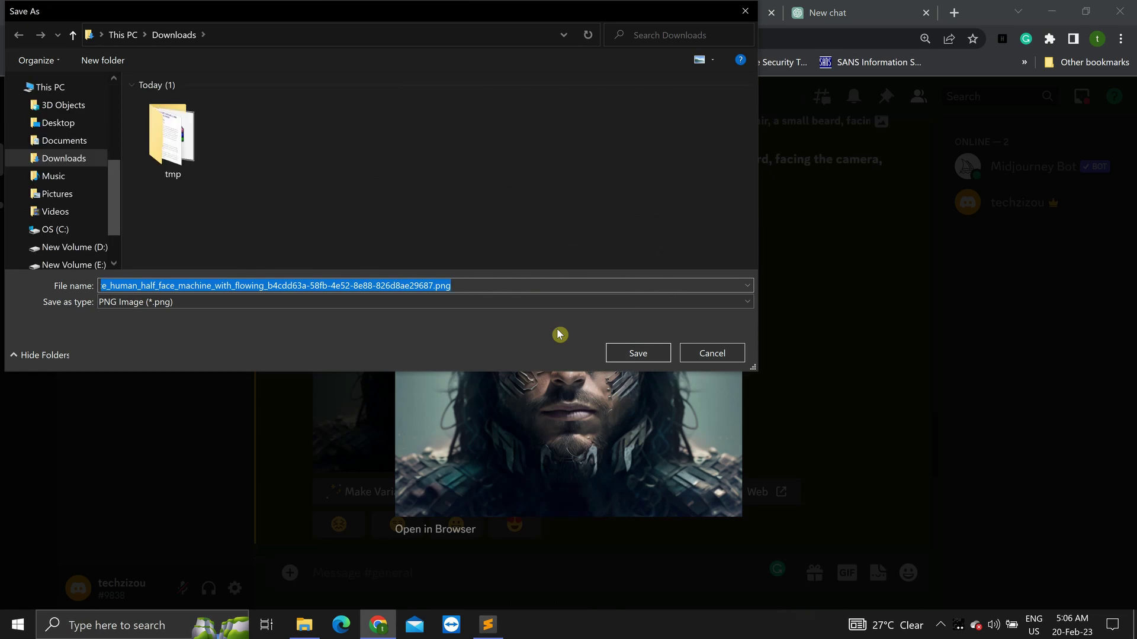
Step: Save the cyborg PNG into Downloads and close the enlarged image viewer
{"action": "key", "text": "Return"}
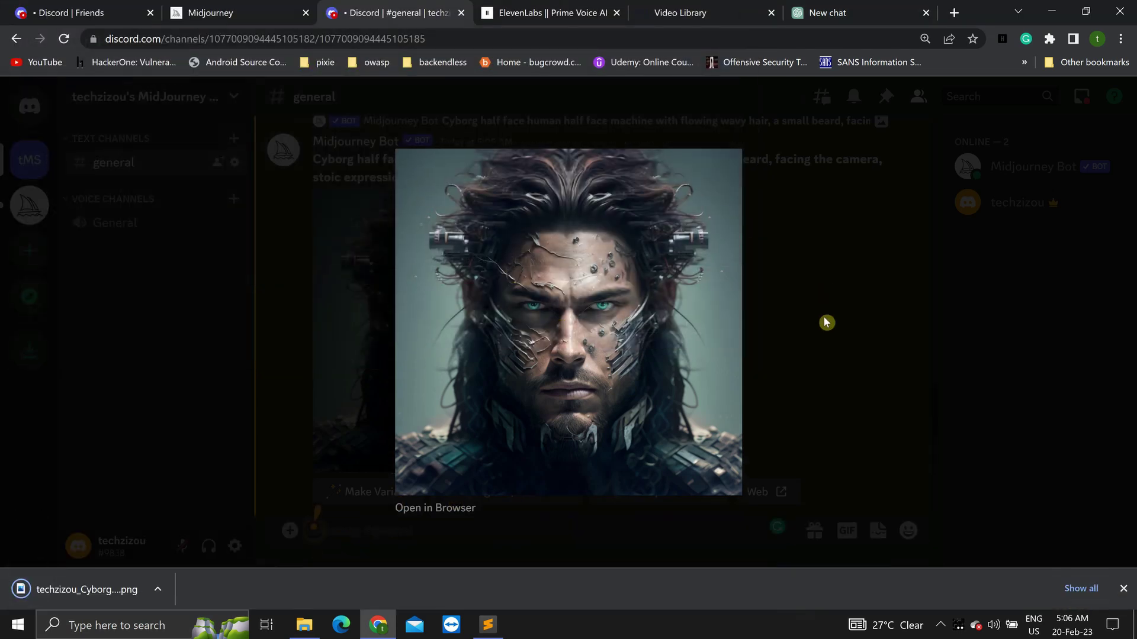
{"action": "left_click", "coordinate": [827, 323]}
{"action": "scroll", "coordinate": [662, 323], "scroll_direction": "down", "scroll_amount": 3}
{"action": "scroll", "coordinate": [662, 322], "scroll_direction": "up", "scroll_amount": 10}
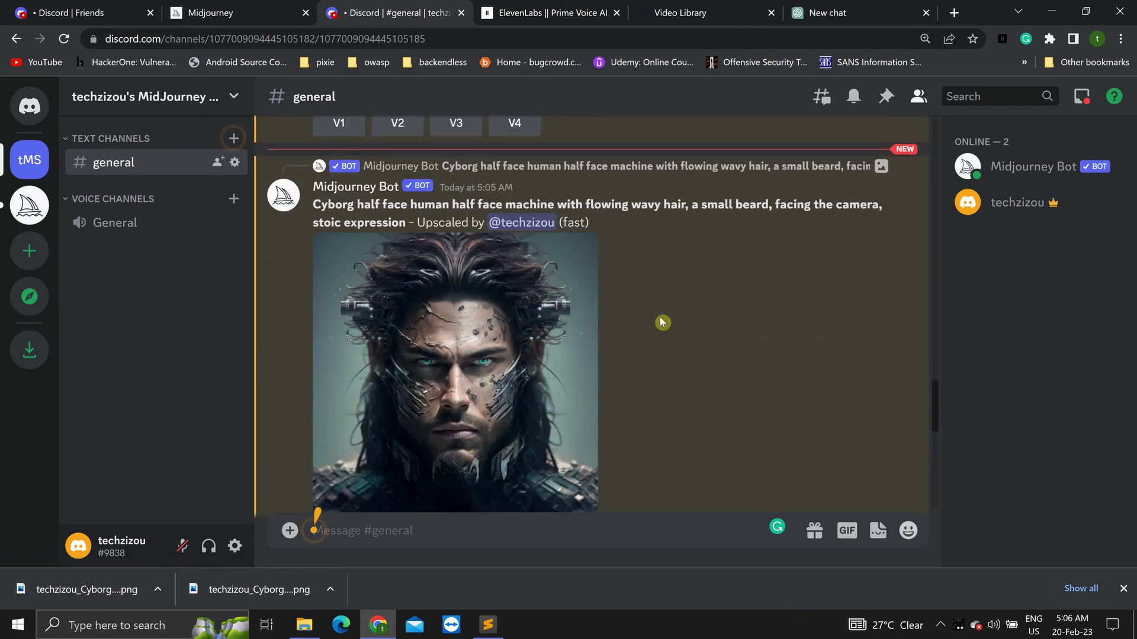
{"action": "scroll", "coordinate": [662, 323], "scroll_direction": "down", "scroll_amount": 5}
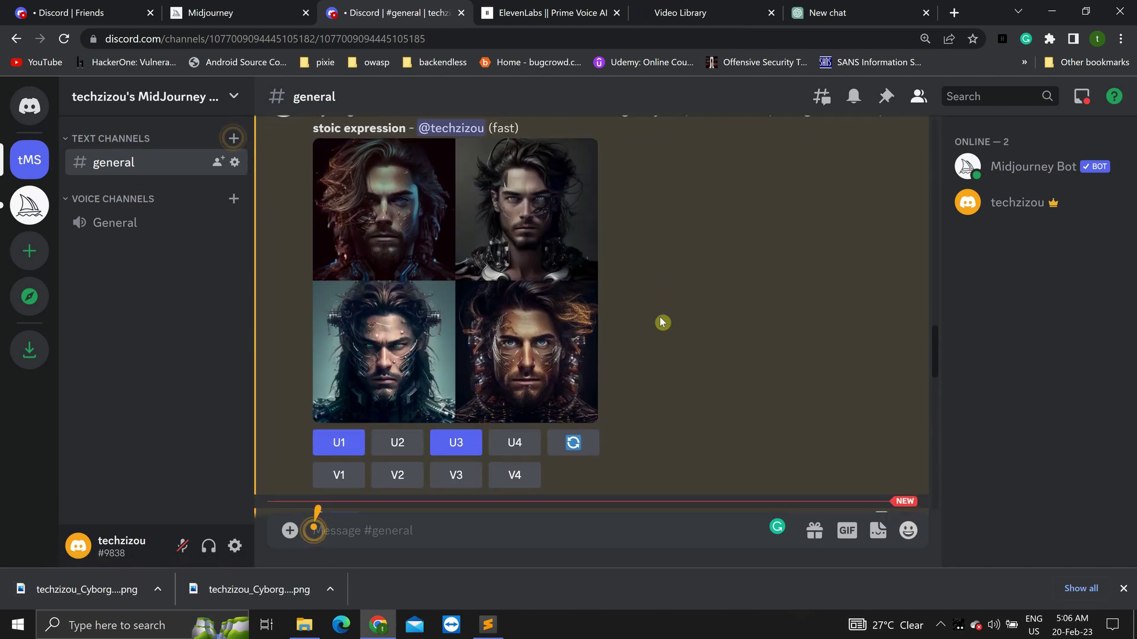
{"action": "scroll", "coordinate": [662, 323], "scroll_direction": "down", "scroll_amount": 12}
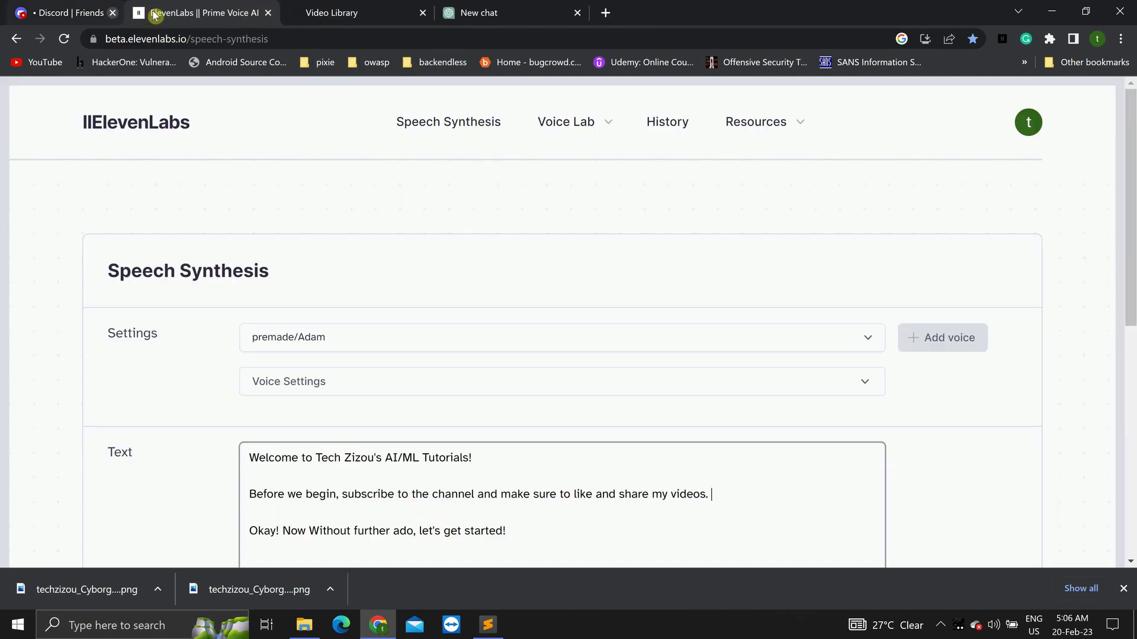
{"action": "scroll", "coordinate": [281, 165], "scroll_direction": "down", "scroll_amount": 2}
{"action": "scroll", "coordinate": [281, 166], "scroll_direction": "up", "scroll_amount": 2}
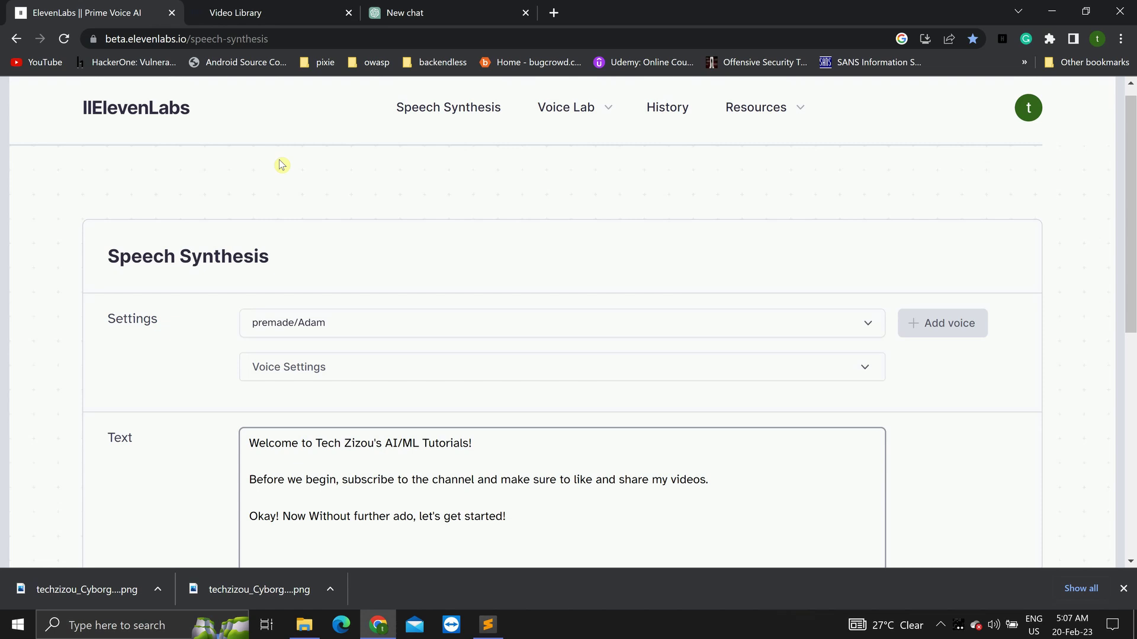
{"action": "scroll", "coordinate": [282, 165], "scroll_direction": "down", "scroll_amount": 2}
{"action": "scroll", "coordinate": [281, 165], "scroll_direction": "up", "scroll_amount": 1}
{"action": "scroll", "coordinate": [282, 166], "scroll_direction": "up", "scroll_amount": 2}
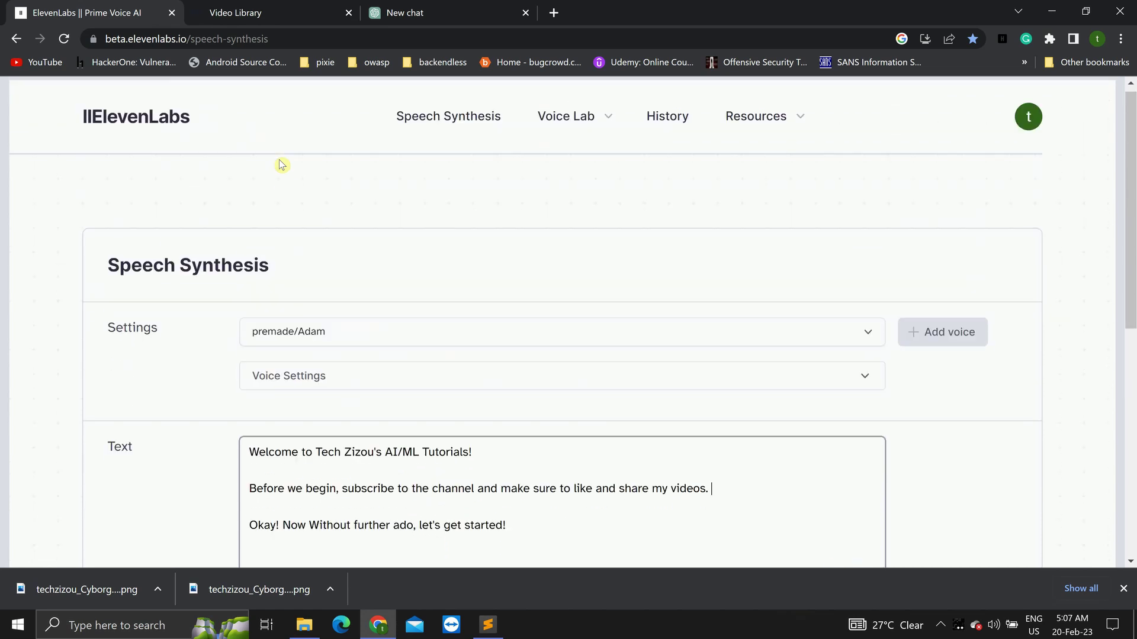
{"action": "scroll", "coordinate": [489, 233], "scroll_direction": "down", "scroll_amount": 2}
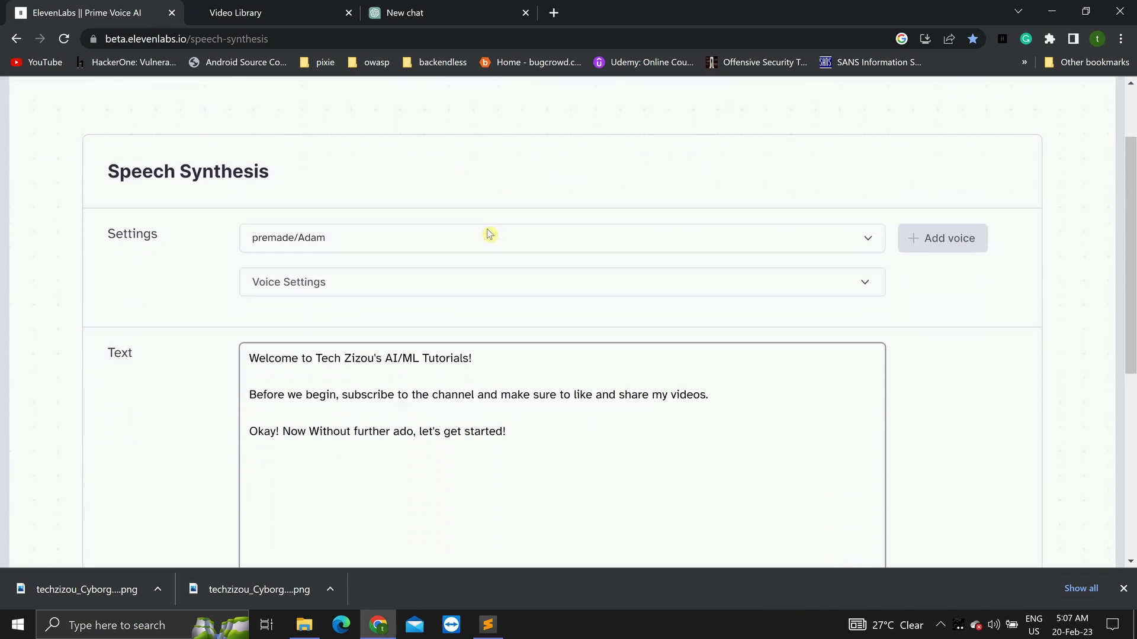
{"action": "scroll", "coordinate": [489, 234], "scroll_direction": "up", "scroll_amount": 2}
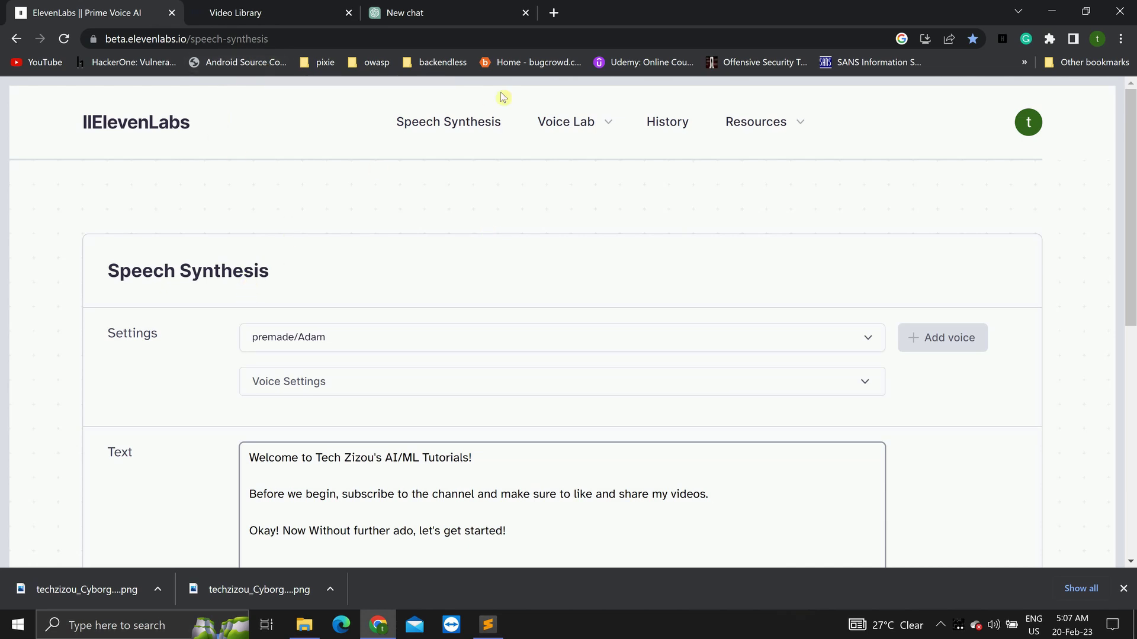
{"action": "scroll", "coordinate": [474, 191], "scroll_direction": "down", "scroll_amount": 1}
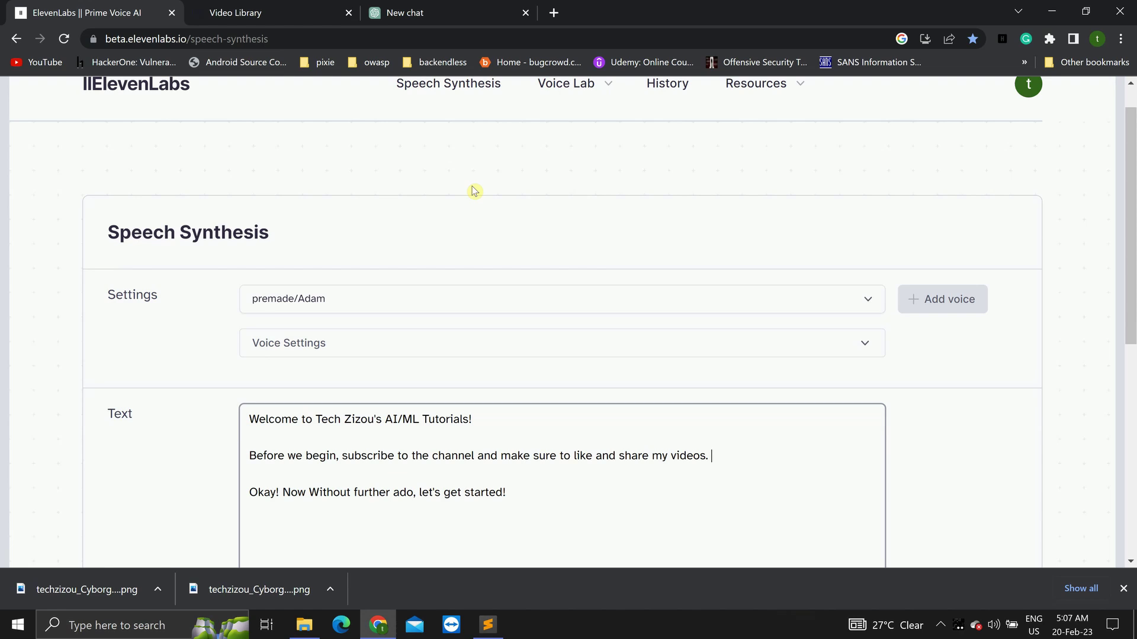
{"action": "scroll", "coordinate": [474, 190], "scroll_direction": "down", "scroll_amount": 3}
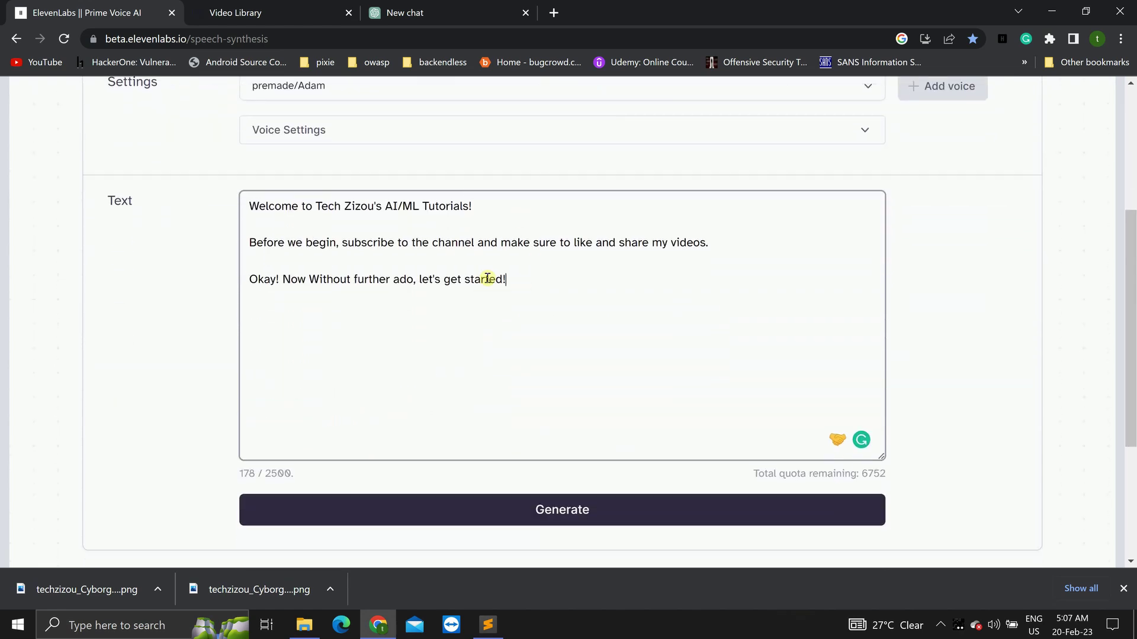
{"action": "left_click", "coordinate": [241, 193], "text": "shift"}
{"action": "left_click", "coordinate": [523, 290]}
Step: Paste the talking-avatar YouTube script prompt into ChatGPT, correcting 'creates' to 'created'
{"action": "left_click", "coordinate": [452, 8]}
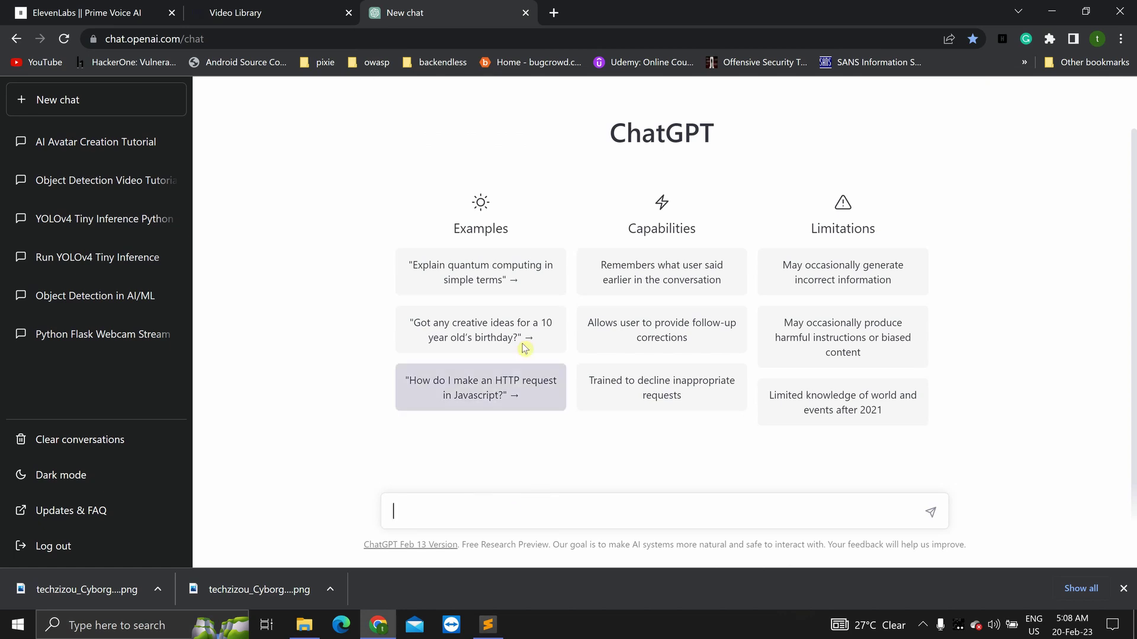
{"action": "type", "text": "Write an engaging script for a talking AI avatar for a Youtube Video. The main theme of the video will be along these lines: \"Welcome to TechZizou's YouTube channel for Artificial Intelligence and Machine Learning. In this video I will be showing you how to make a talking AI avatar using AI tools. The tools used in this are MidJourney, ChatGPT, ElevenLabs, and studio DID video maker. The AI avatar image is created using MidJourney. The script is created using ChatGPT, the audio is created using ElevenLabs, the final video is creates using studio DID video maker. Now follow all the steps shown in the video.\""}
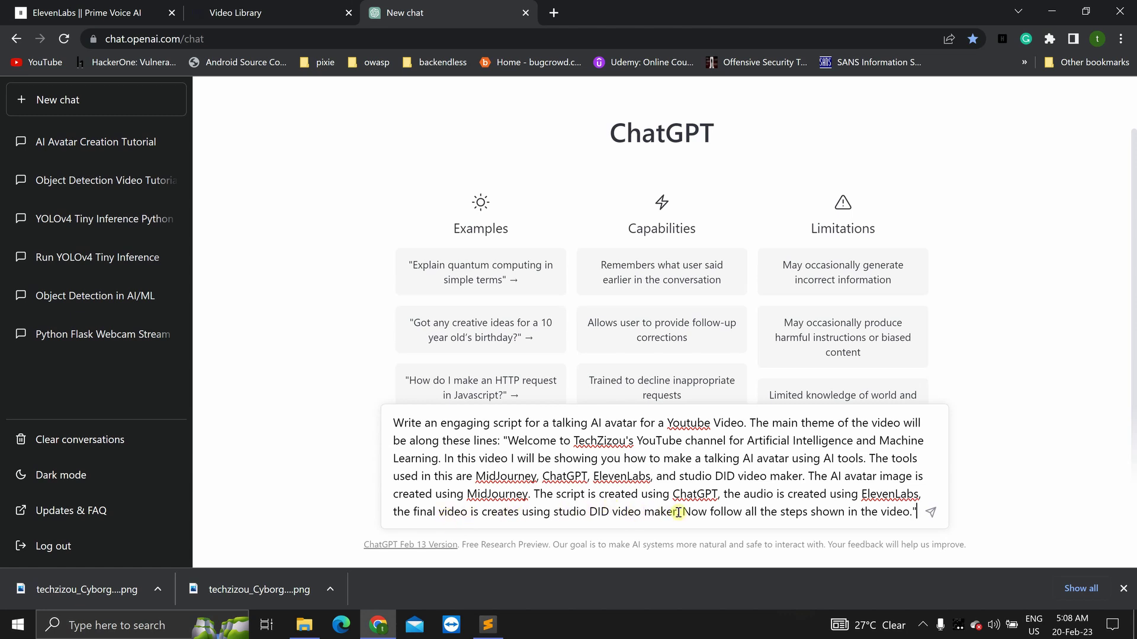
{"action": "left_click", "coordinate": [519, 513]}
{"action": "key", "text": "BackSpace"}
{"action": "type", "text": "d"}
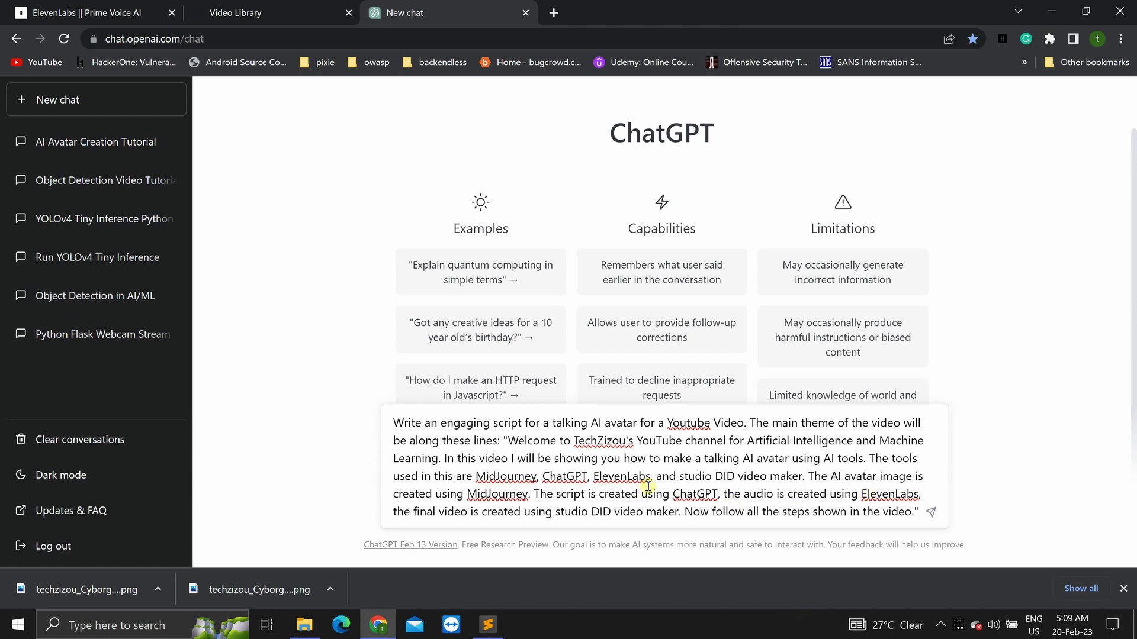
Step: Send the prompt and read the reply's MidJourney and ChatGPT sections
{"action": "key", "text": "Return"}
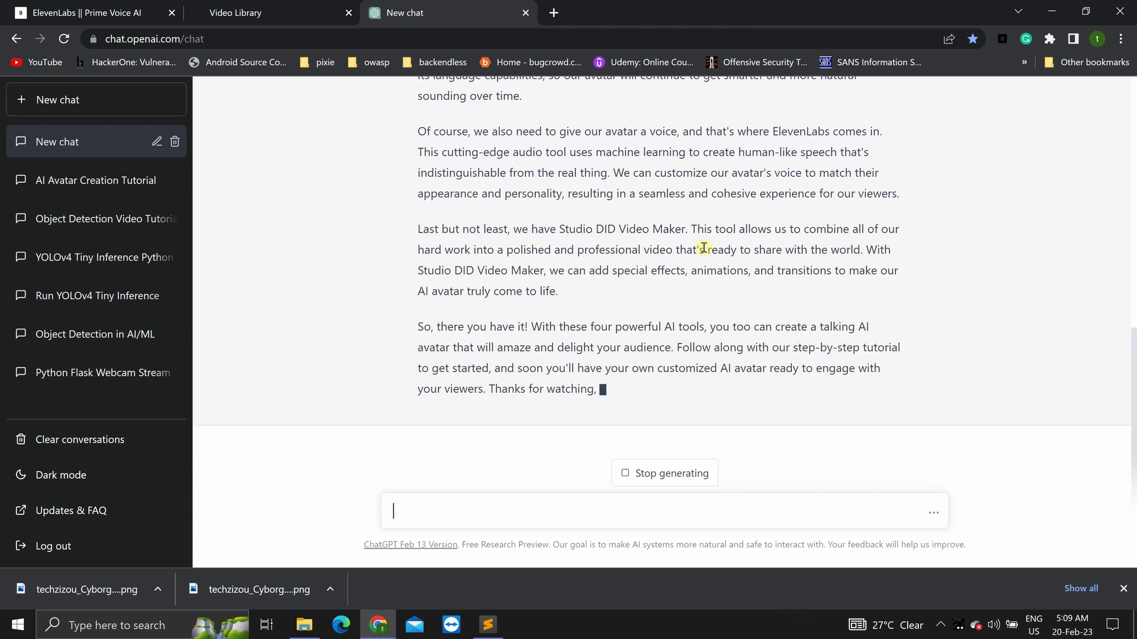
{"action": "scroll", "coordinate": [703, 248], "scroll_direction": "up", "scroll_amount": 5}
{"action": "scroll", "coordinate": [704, 248], "scroll_direction": "up", "scroll_amount": 2}
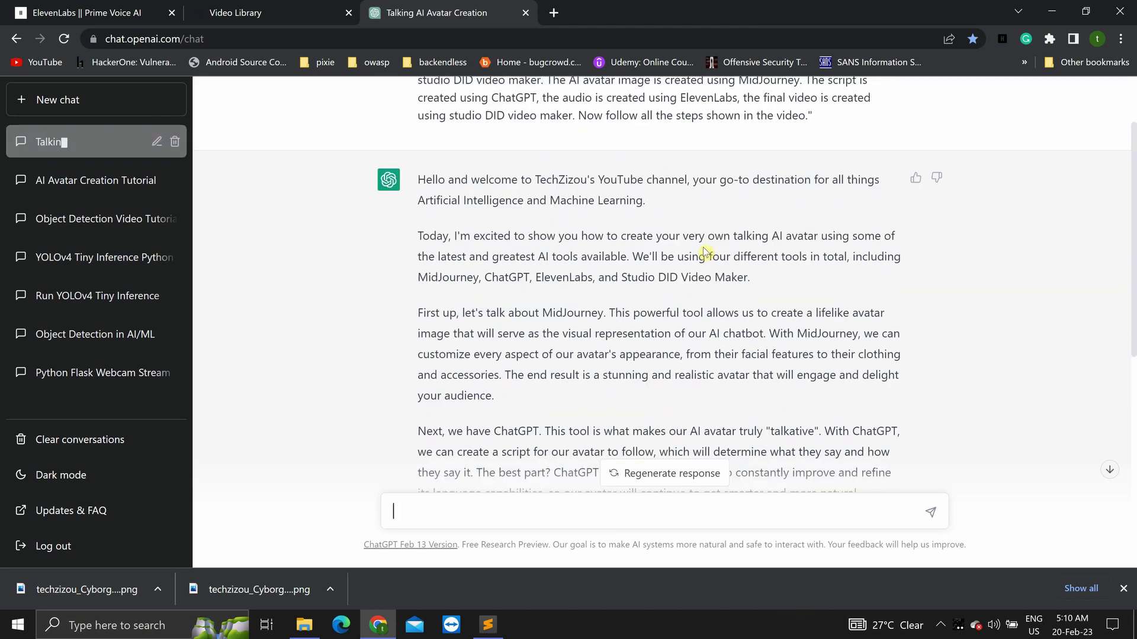
{"action": "scroll", "coordinate": [703, 248], "scroll_direction": "down", "scroll_amount": 1}
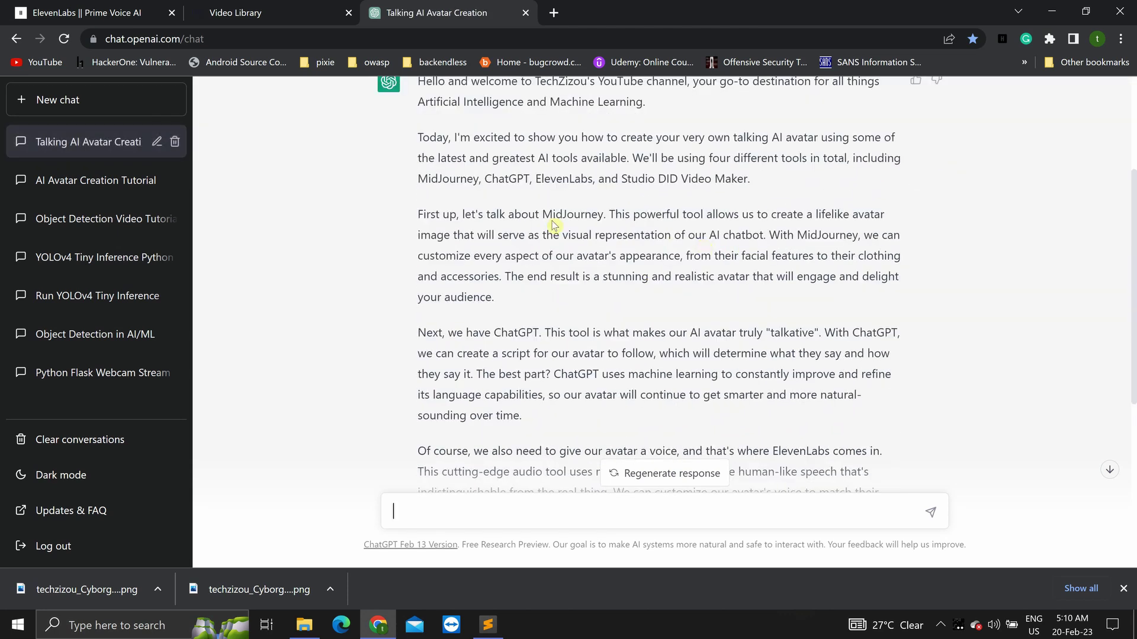
{"action": "scroll", "coordinate": [519, 218], "scroll_direction": "up", "scroll_amount": 1}
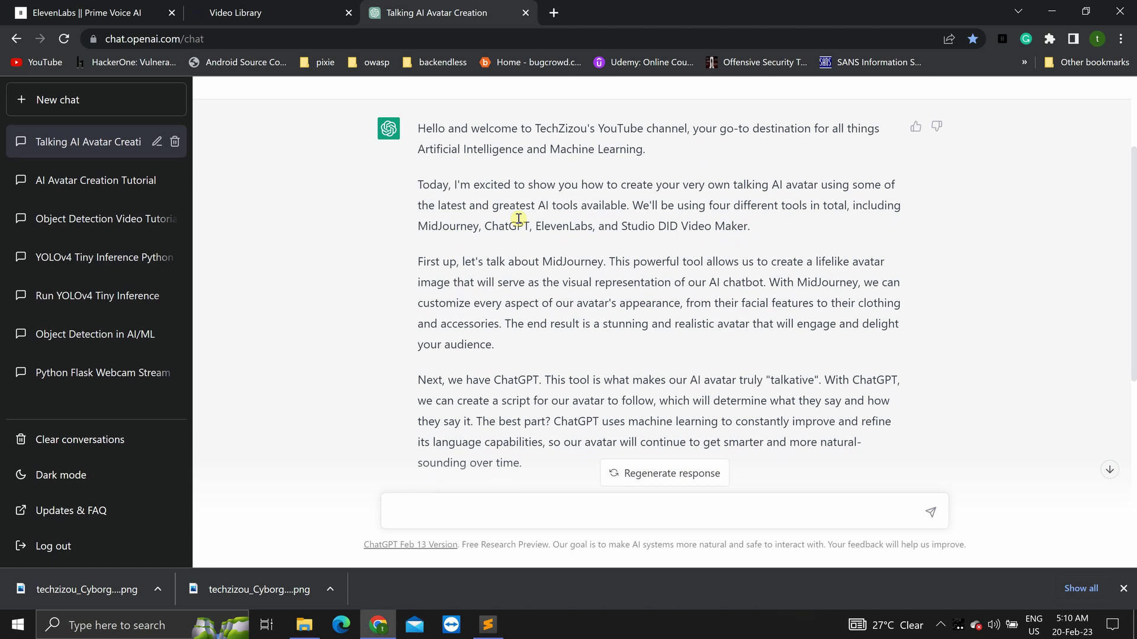
{"action": "scroll", "coordinate": [518, 219], "scroll_direction": "down", "scroll_amount": 1}
{"action": "left_click_drag", "start_coordinate": [492, 220], "coordinate": [555, 276]}
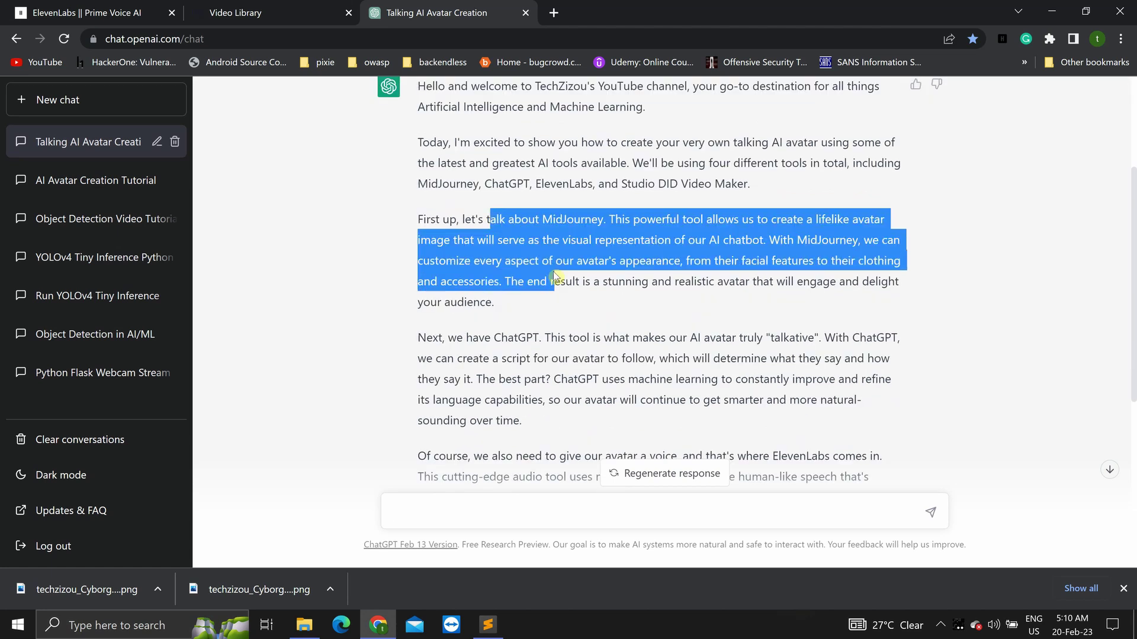
{"action": "left_click", "coordinate": [571, 277]}
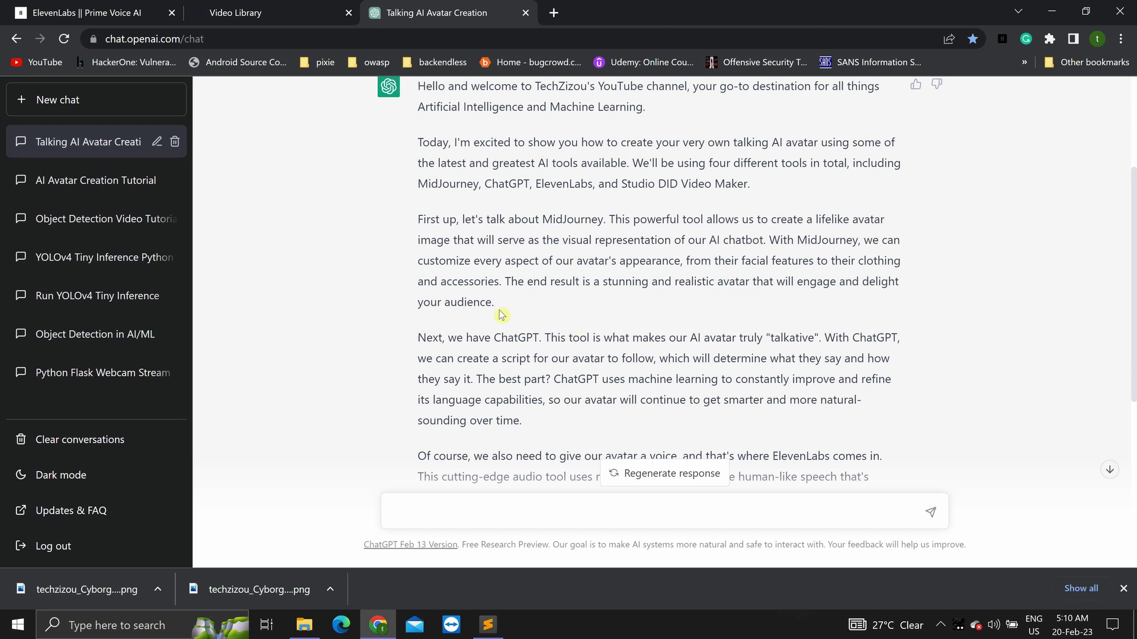
{"action": "scroll", "coordinate": [501, 314], "scroll_direction": "down", "scroll_amount": 2}
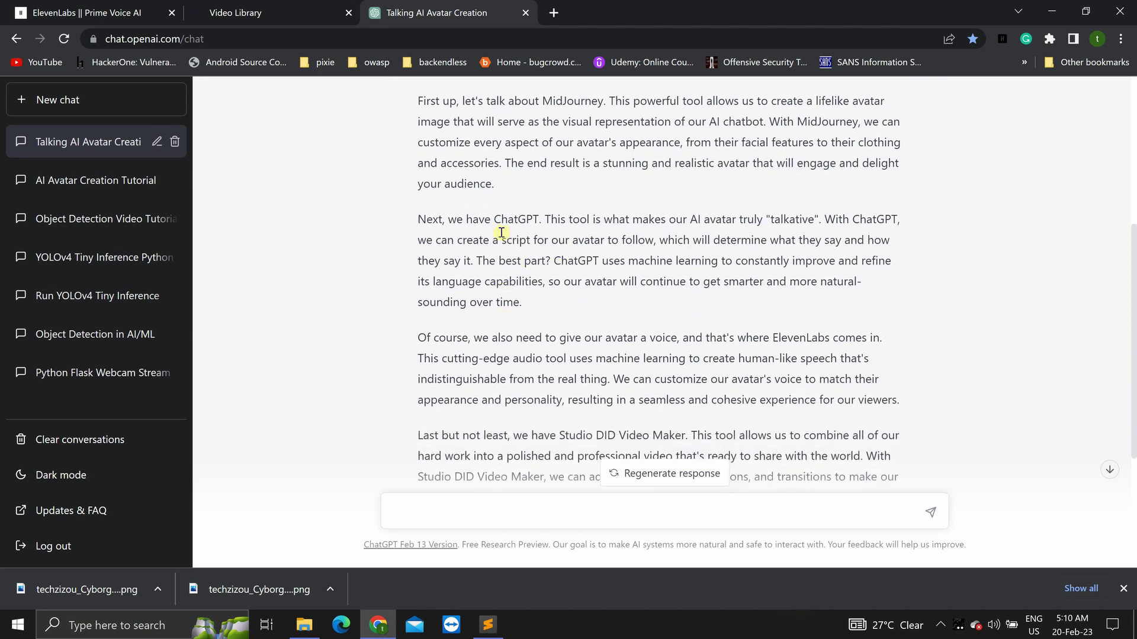
{"action": "left_click_drag", "start_coordinate": [501, 233], "coordinate": [531, 225]}
{"action": "left_click_drag", "start_coordinate": [594, 263], "coordinate": [597, 276]}
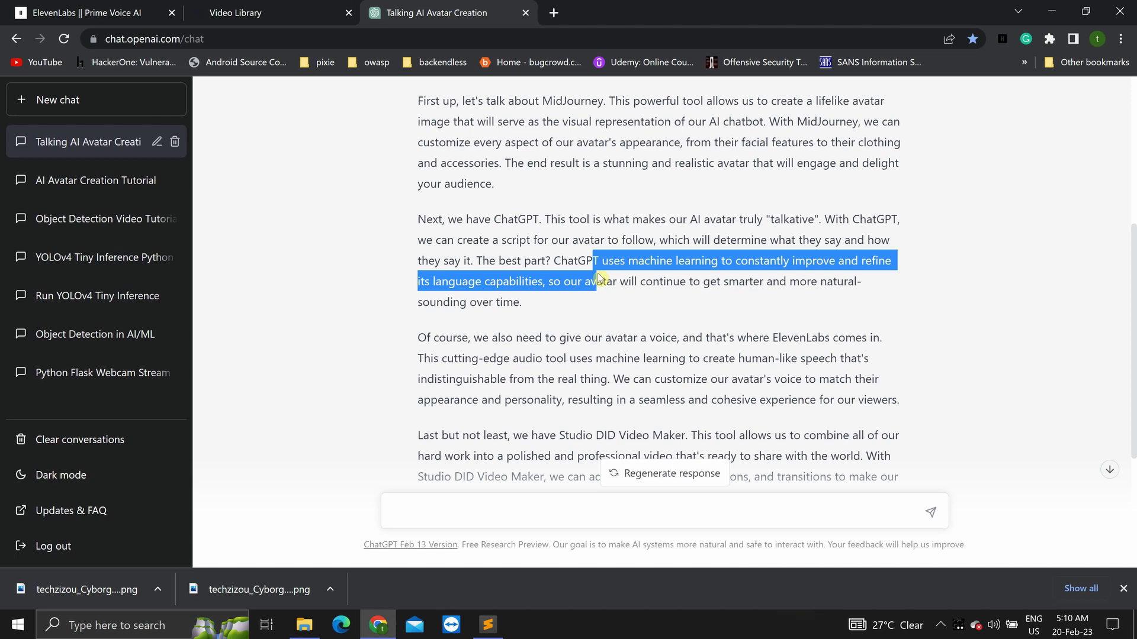
{"action": "left_click", "coordinate": [614, 282]}
Step: Read through the ElevenLabs part, then select and copy the entire script reply
{"action": "scroll", "coordinate": [635, 288], "scroll_direction": "down", "scroll_amount": 2}
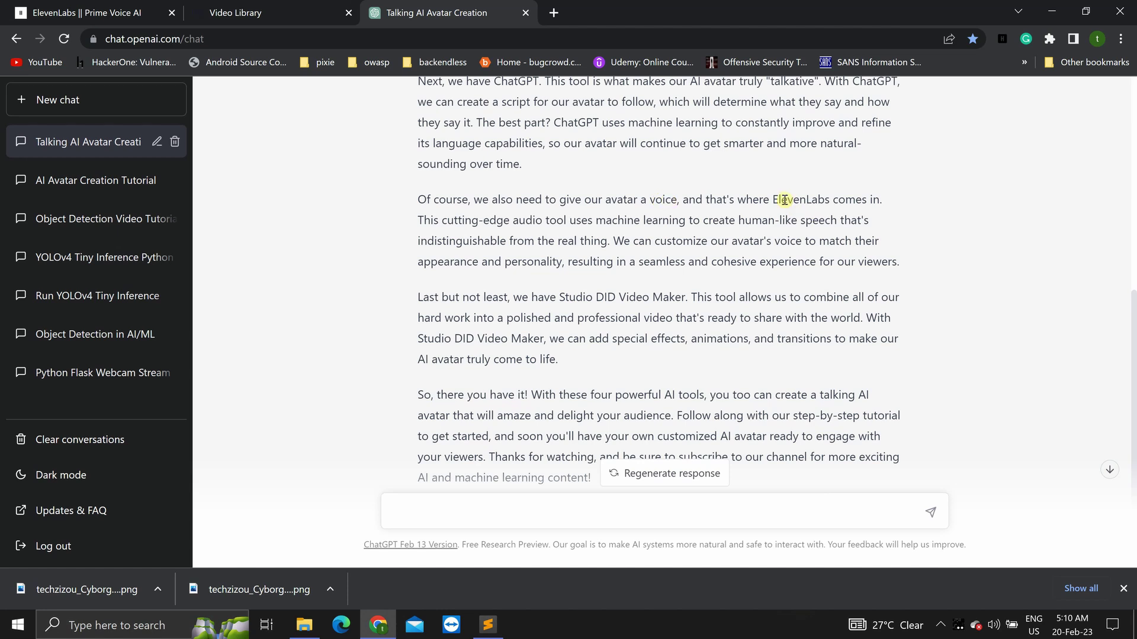
{"action": "left_click_drag", "start_coordinate": [781, 200], "coordinate": [814, 200]}
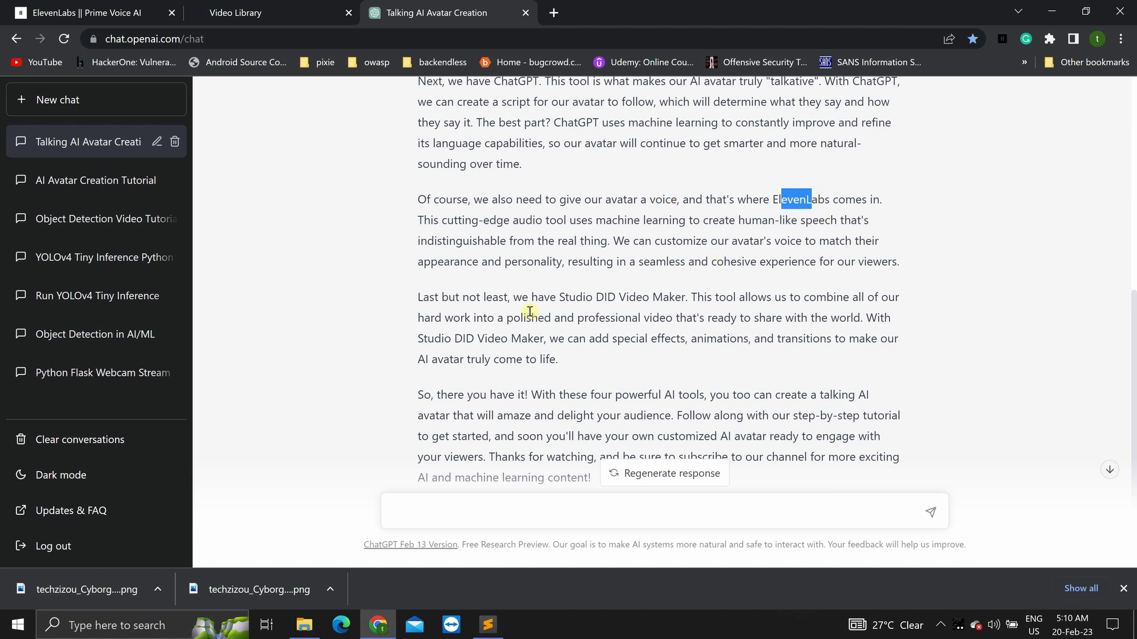
{"action": "scroll", "coordinate": [529, 312], "scroll_direction": "down", "scroll_amount": 2}
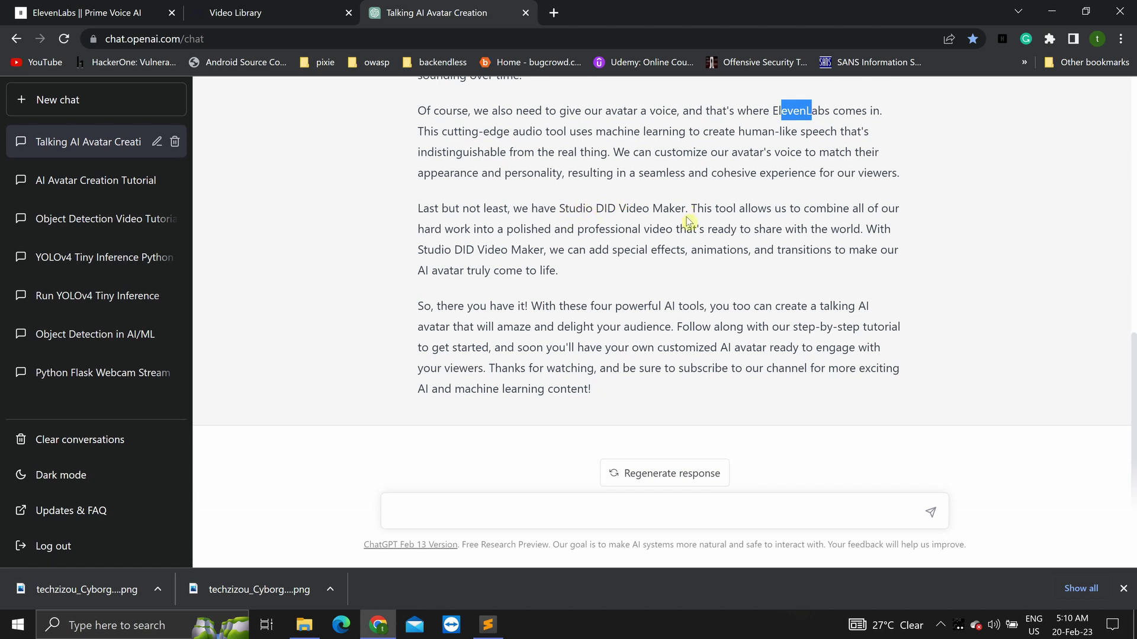
{"action": "left_click", "coordinate": [599, 386]}
{"action": "scroll", "coordinate": [600, 386], "scroll_direction": "up", "scroll_amount": 15}
{"action": "scroll", "coordinate": [583, 401], "scroll_direction": "down", "scroll_amount": 15}
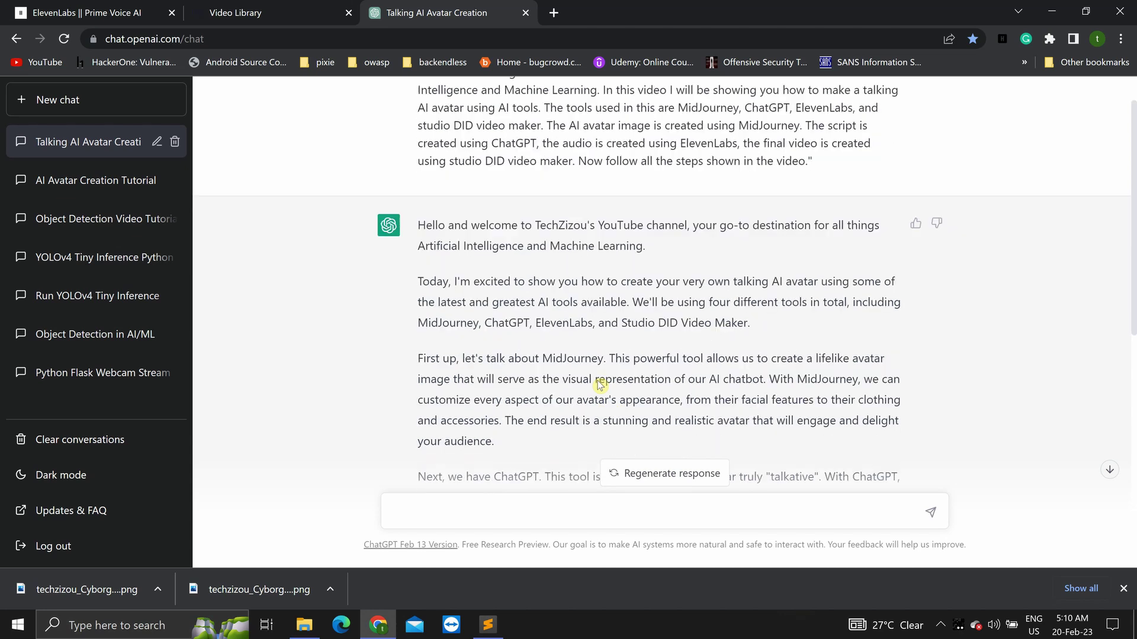
{"action": "left_click_drag", "start_coordinate": [593, 394], "coordinate": [422, 274]}
{"action": "right_click", "coordinate": [421, 274]}
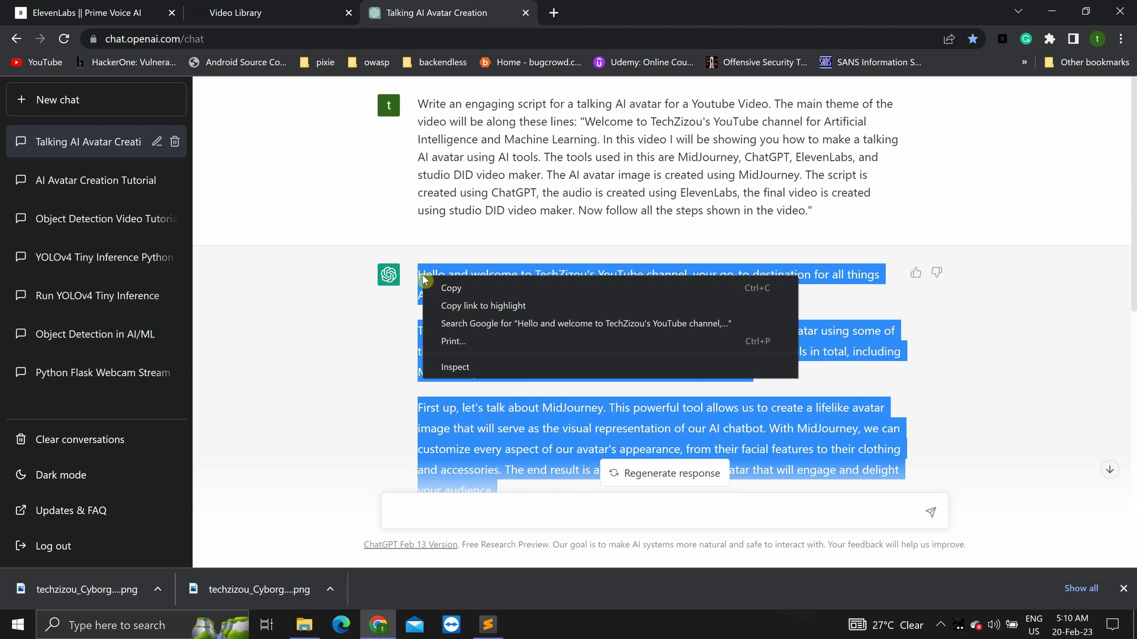
{"action": "left_click", "coordinate": [439, 289]}
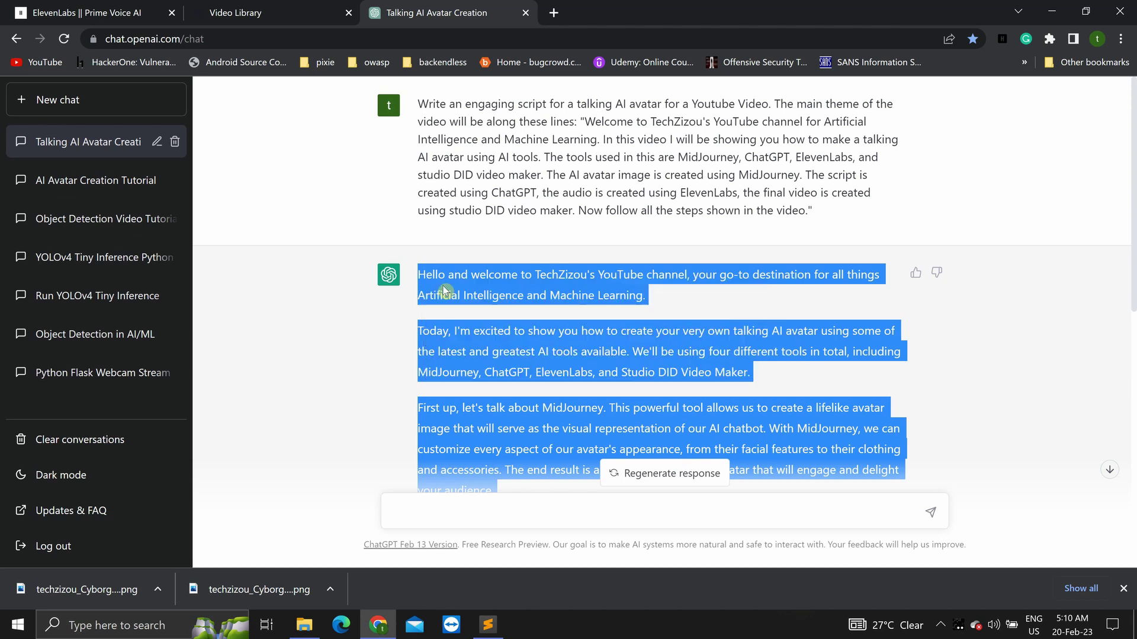
Step: Replace the ElevenLabs welcome text with the pasted ChatGPT avatar script (2237/2500 characters)
{"action": "left_click", "coordinate": [525, 17]}
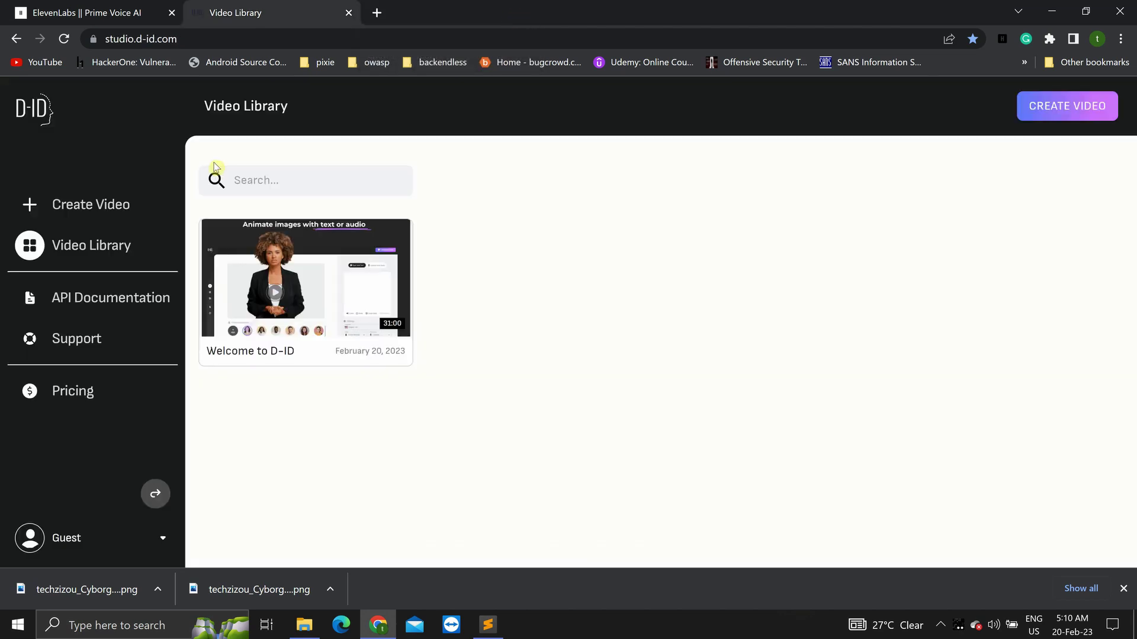
{"action": "left_click", "coordinate": [100, 11]}
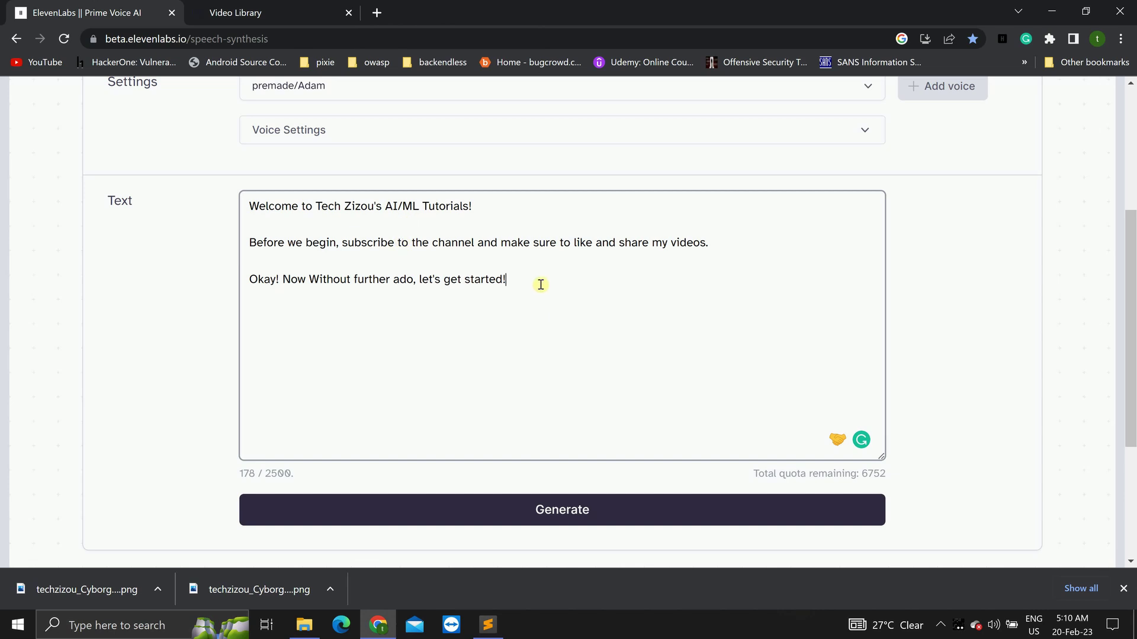
{"action": "left_click_drag", "start_coordinate": [539, 283], "coordinate": [218, 198]}
{"action": "scroll", "coordinate": [443, 232], "scroll_direction": "up", "scroll_amount": 4}
{"action": "scroll", "coordinate": [443, 233], "scroll_direction": "down", "scroll_amount": 4}
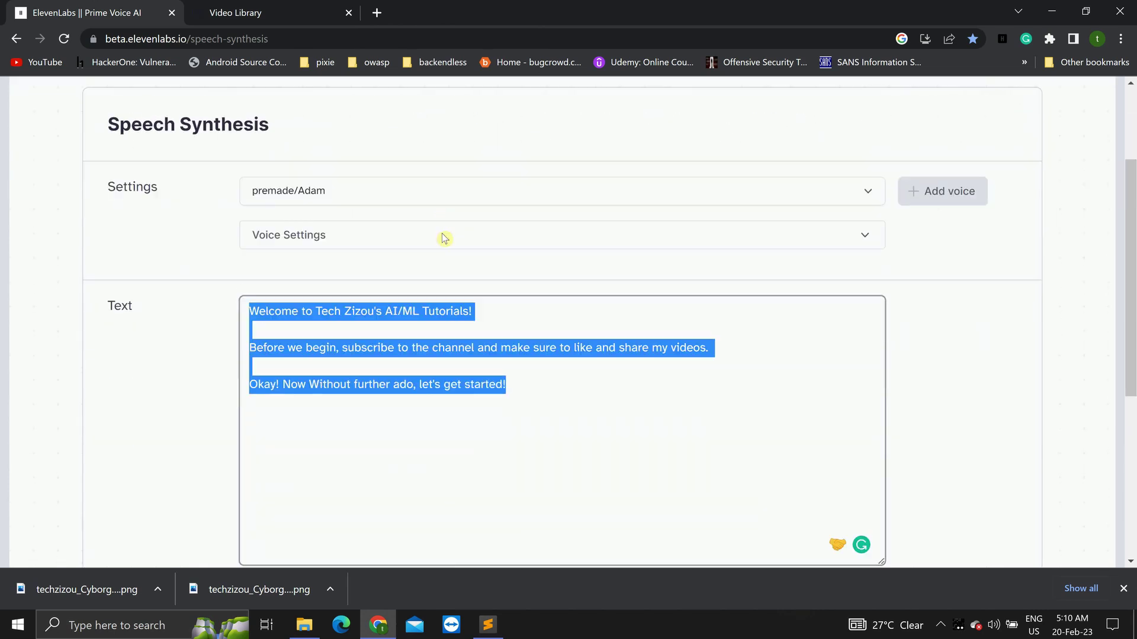
{"action": "key", "text": "BackSpace"}
{"action": "key", "text": "ctrl+v"}
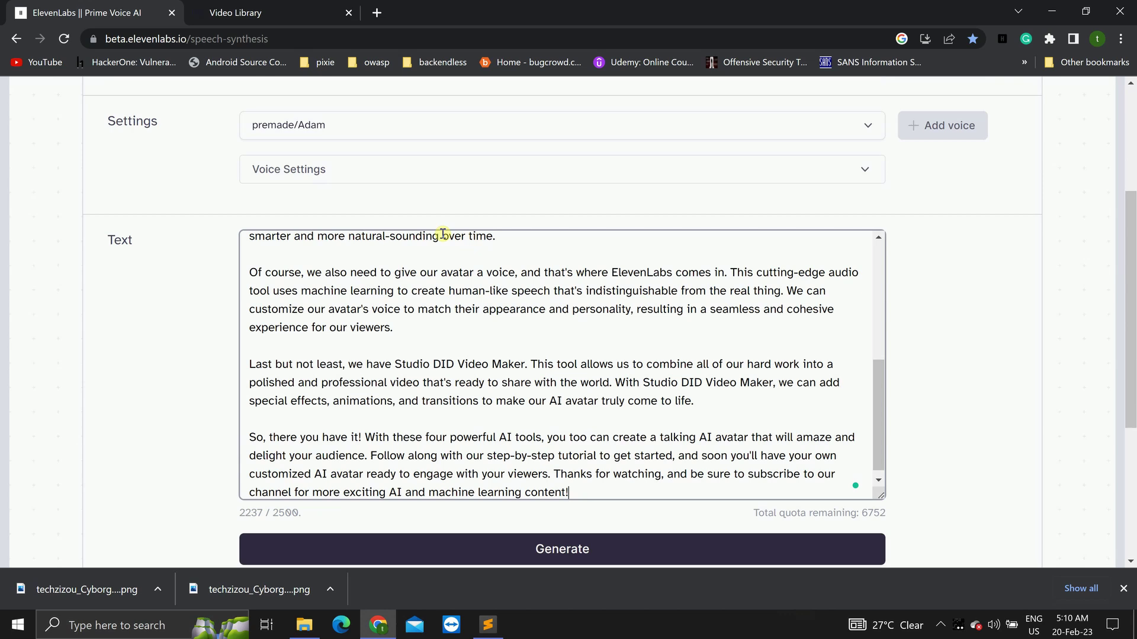
{"action": "scroll", "coordinate": [657, 359], "scroll_direction": "up", "scroll_amount": 3}
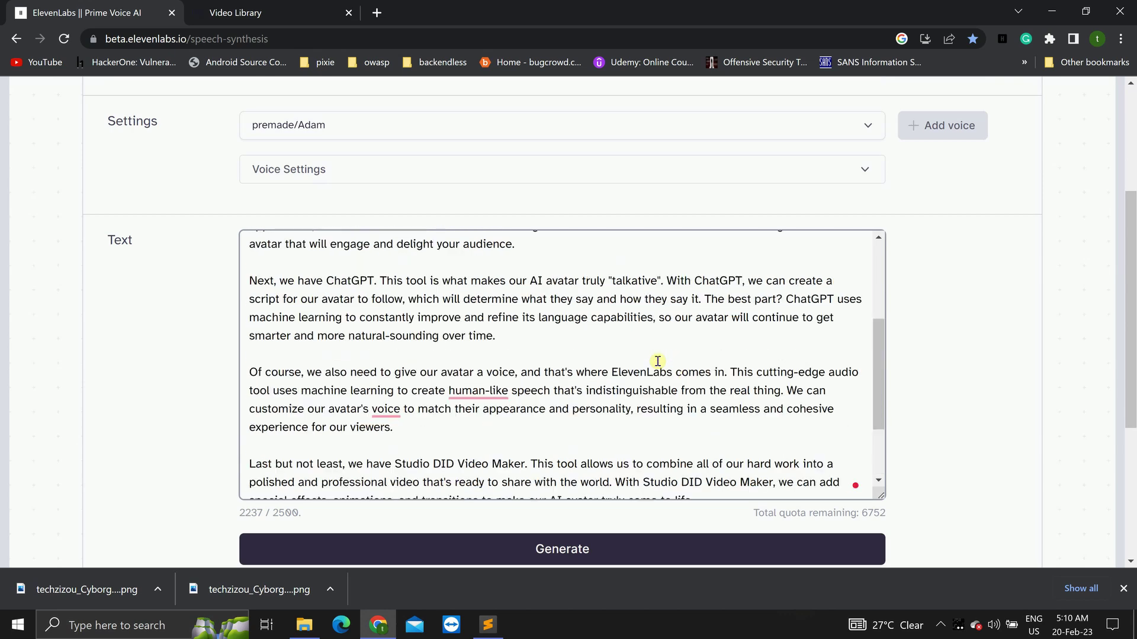
Step: Preview the Adam, Antoni and Arnold premade voices, then pick premade/Antoni
{"action": "left_click", "coordinate": [779, 131]}
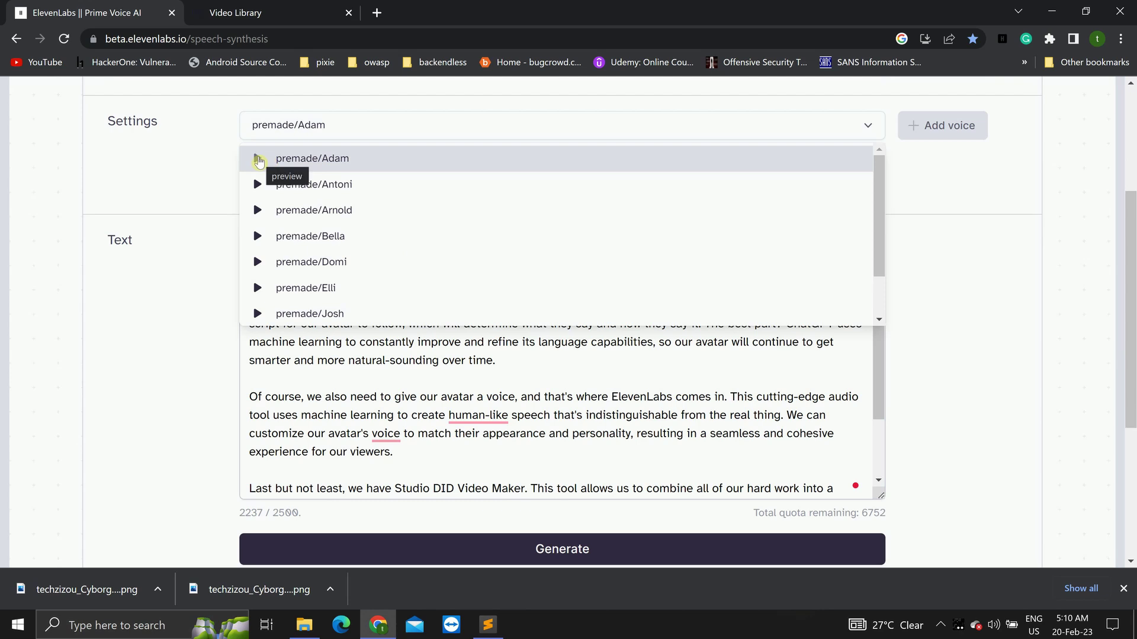
{"action": "left_click", "coordinate": [258, 160]}
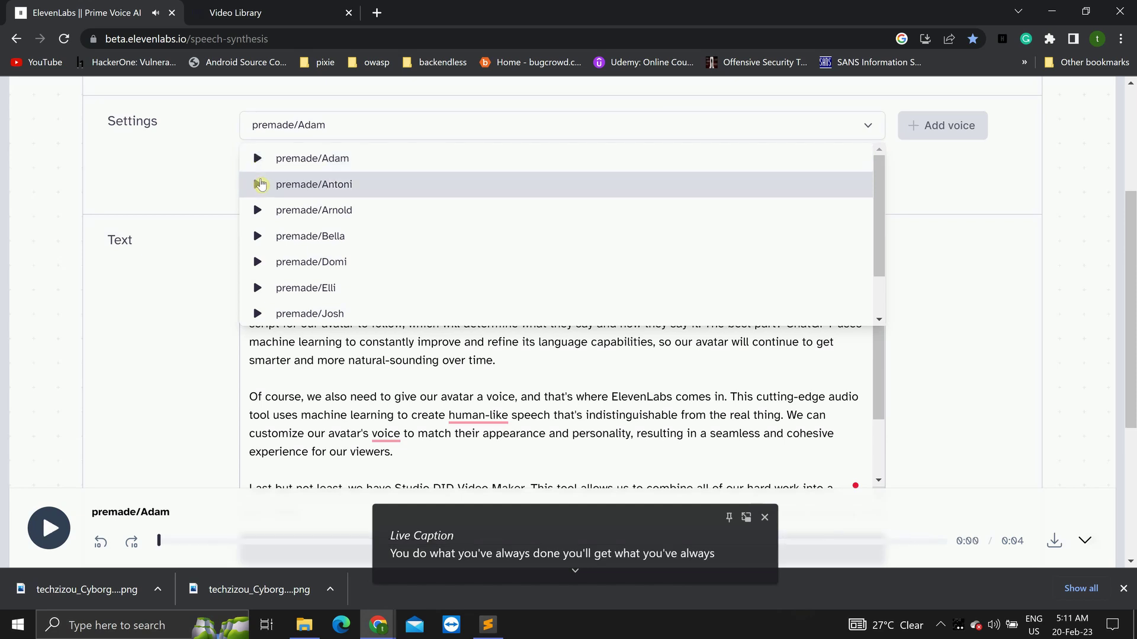
{"action": "left_click", "coordinate": [259, 185]}
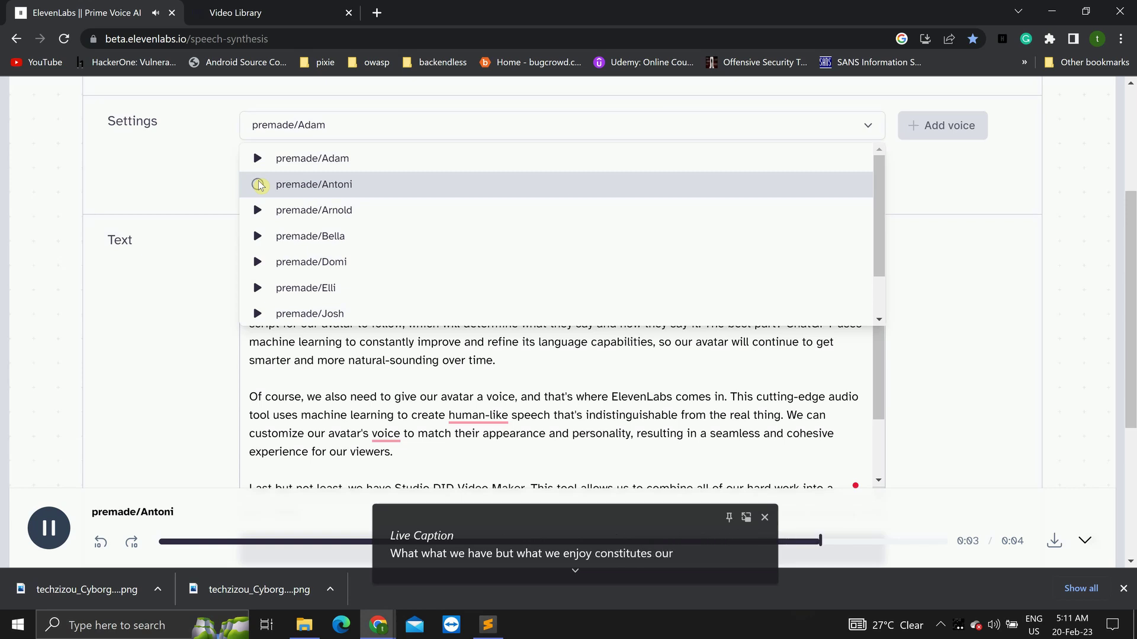
{"action": "left_click", "coordinate": [259, 212]}
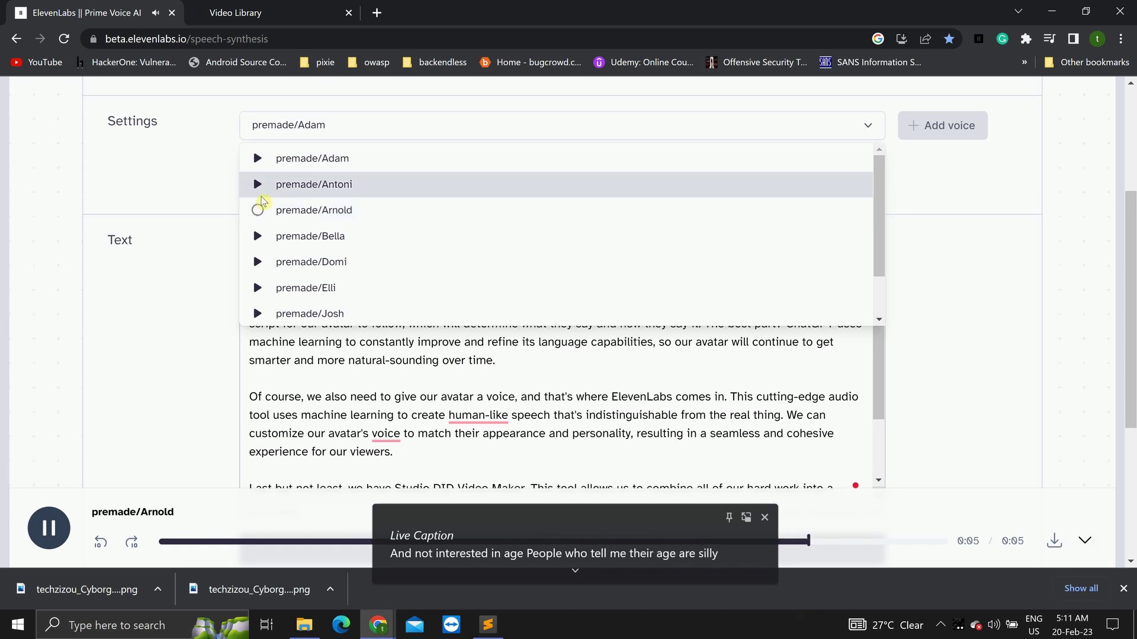
{"action": "left_click", "coordinate": [319, 186]}
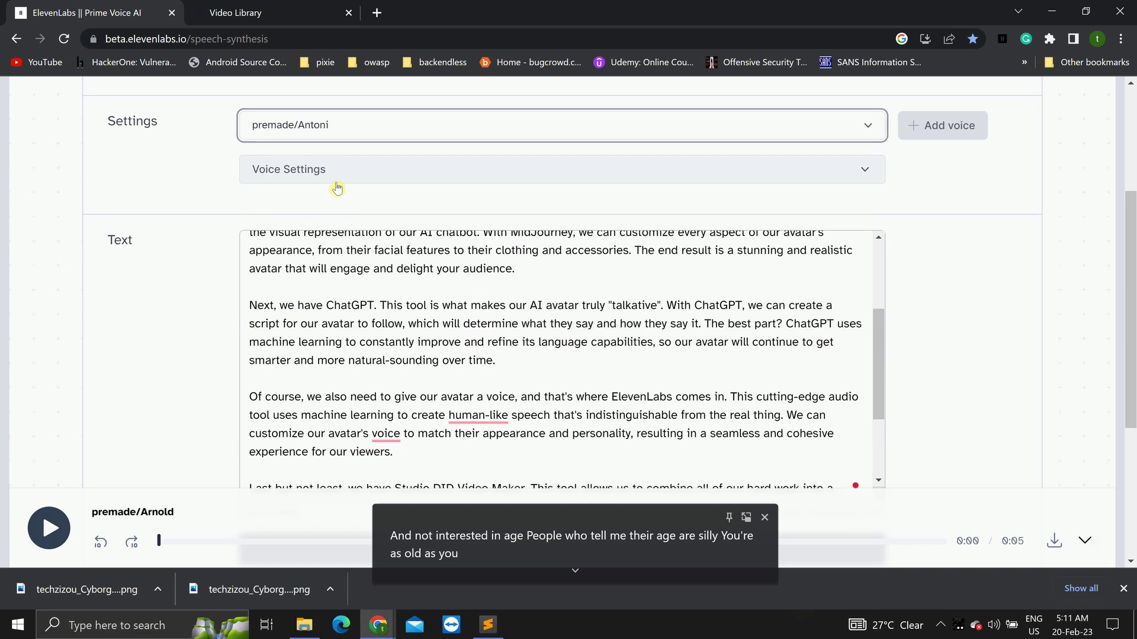
Step: Generate 2:20 of speech from the script in the Antoni voice
{"action": "left_click", "coordinate": [471, 179]}
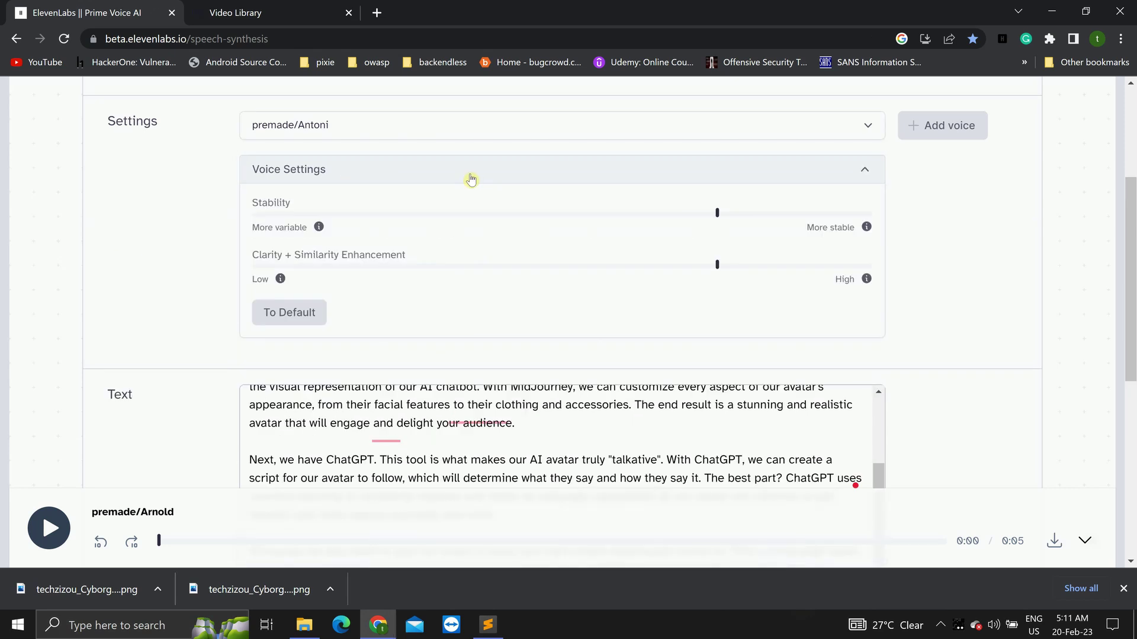
{"action": "left_click", "coordinate": [471, 178]}
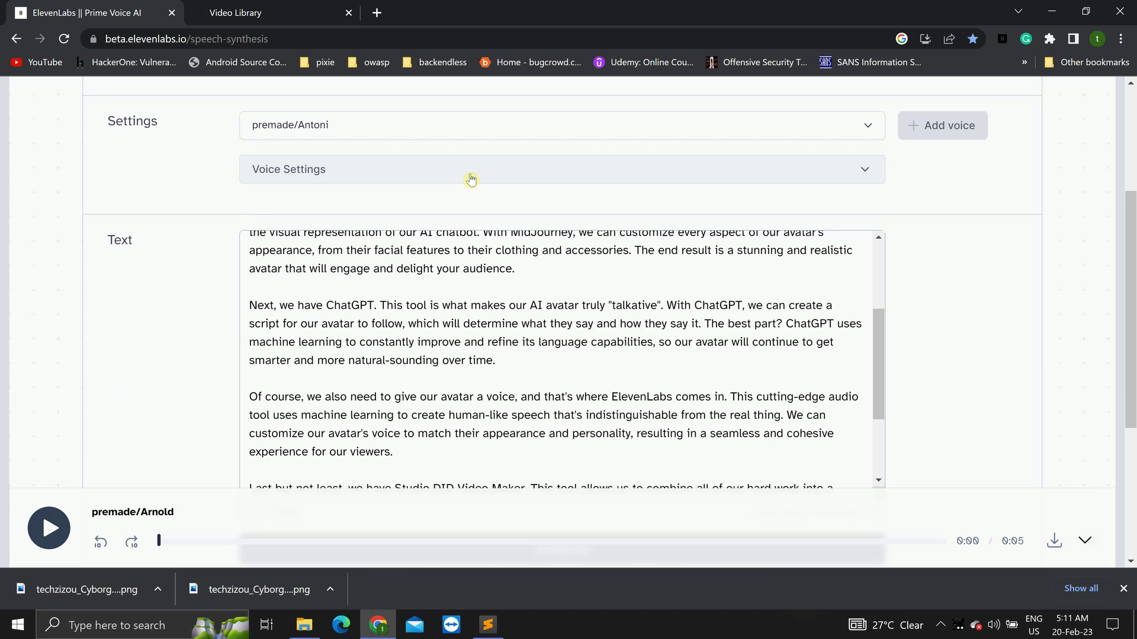
{"action": "left_click", "coordinate": [471, 177]}
{"action": "left_click", "coordinate": [472, 177]}
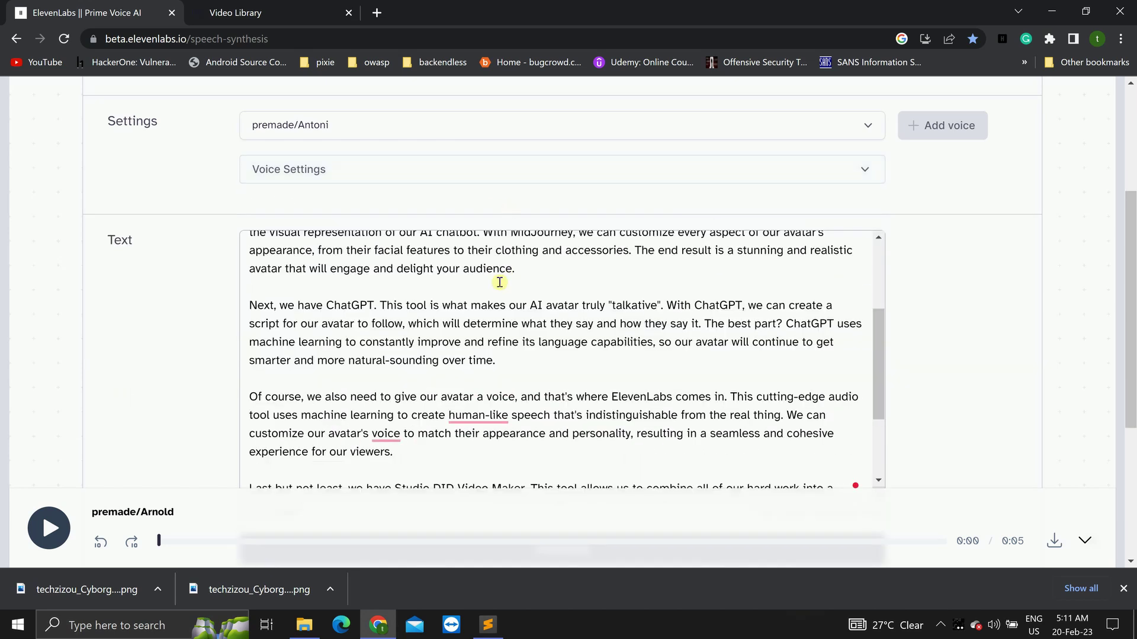
{"action": "scroll", "coordinate": [500, 282], "scroll_direction": "down", "scroll_amount": 2}
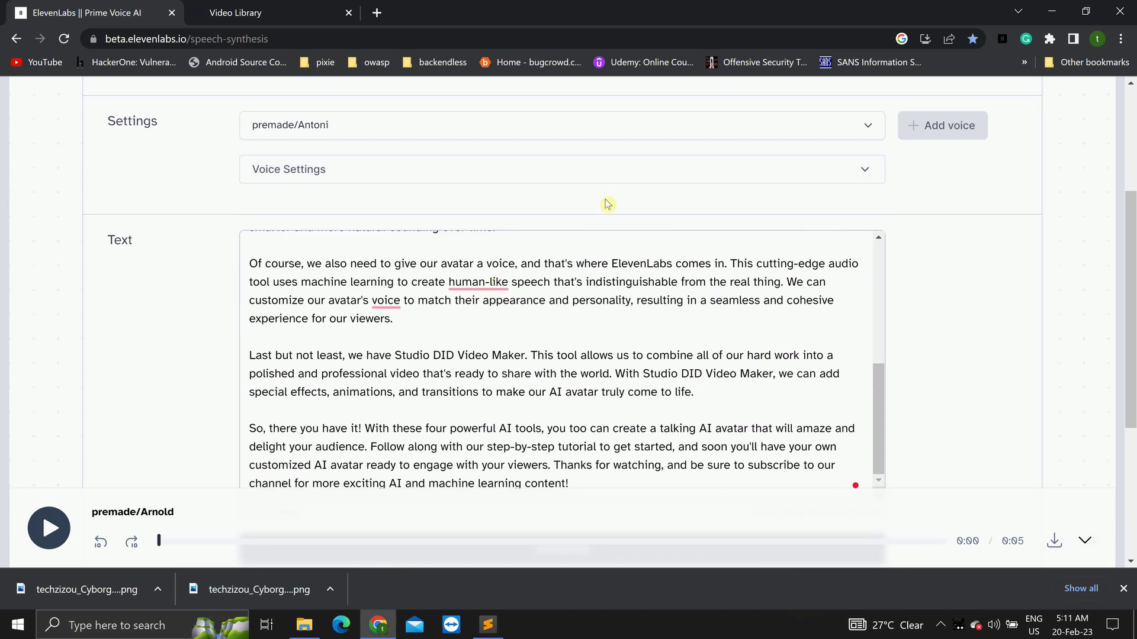
{"action": "scroll", "coordinate": [607, 204], "scroll_direction": "down", "scroll_amount": 4}
{"action": "scroll", "coordinate": [559, 204], "scroll_direction": "up", "scroll_amount": 8}
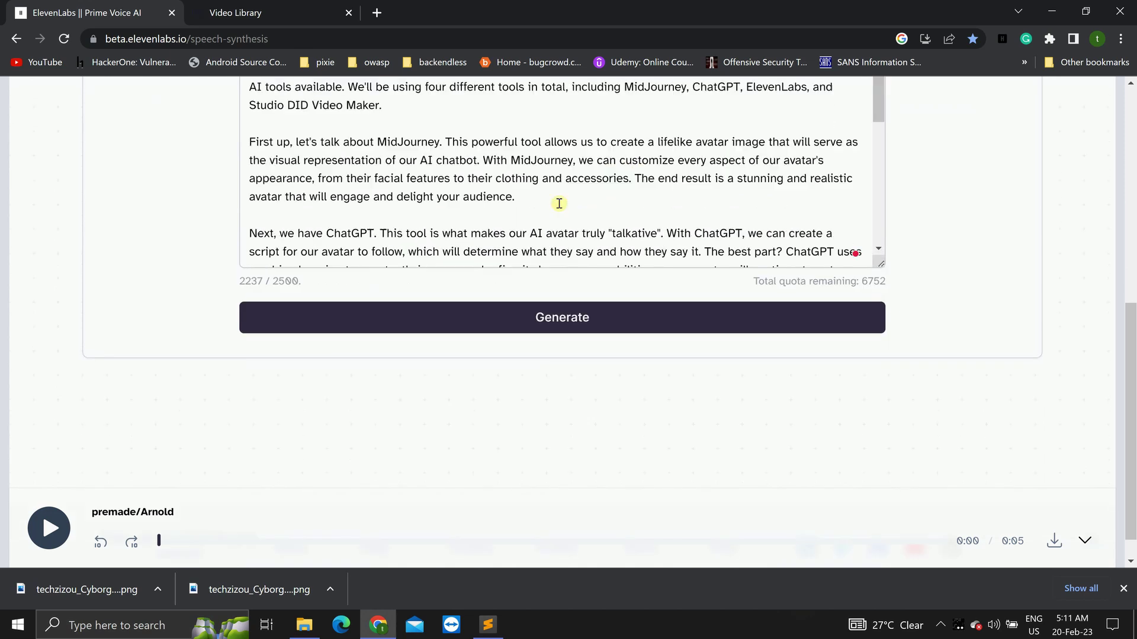
{"action": "scroll", "coordinate": [560, 273], "scroll_direction": "up", "scroll_amount": 5}
{"action": "scroll", "coordinate": [558, 267], "scroll_direction": "down", "scroll_amount": 4}
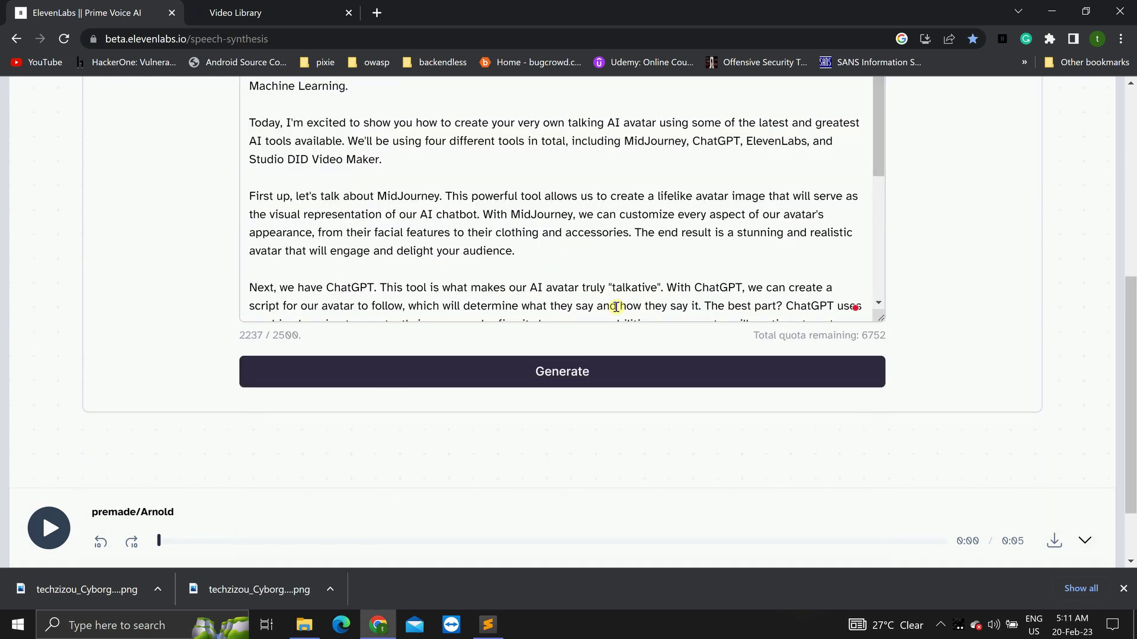
{"action": "left_click", "coordinate": [555, 373]}
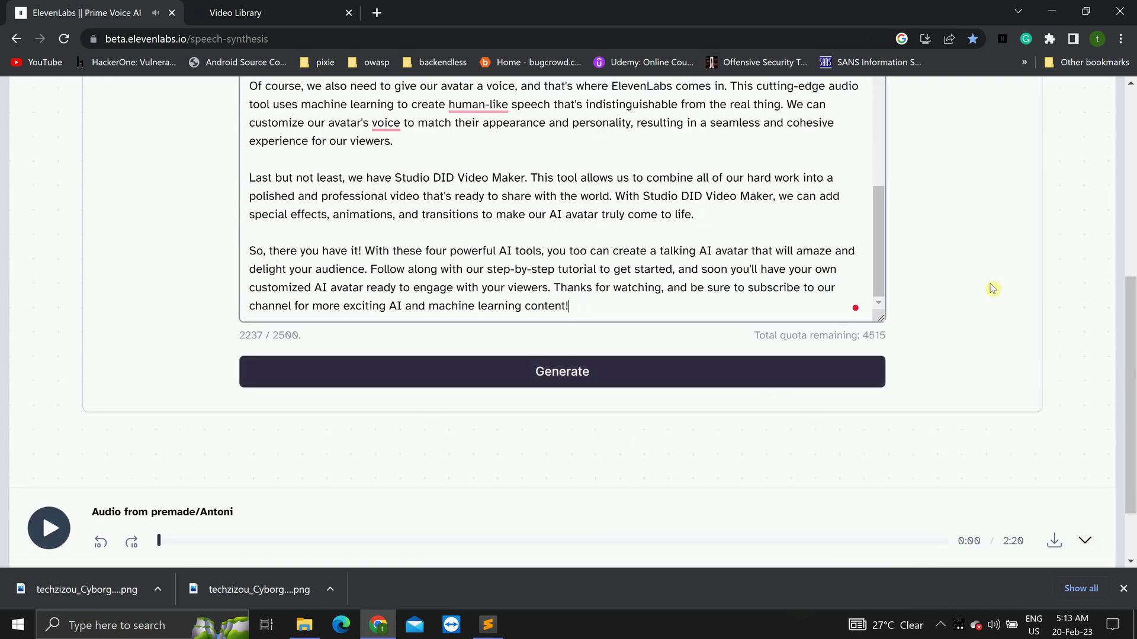
Step: Download the generated narration as synthesized_audio.mp3
{"action": "scroll", "coordinate": [971, 288], "scroll_direction": "up", "scroll_amount": 1}
{"action": "scroll", "coordinate": [993, 289], "scroll_direction": "down", "scroll_amount": 2}
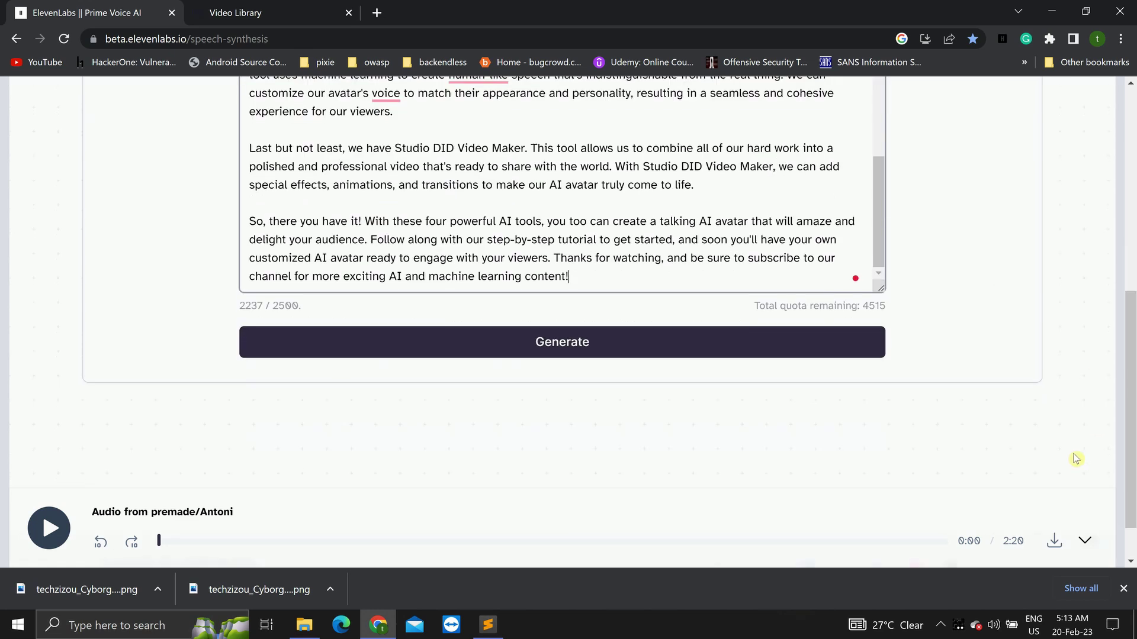
{"action": "left_click", "coordinate": [1055, 541]}
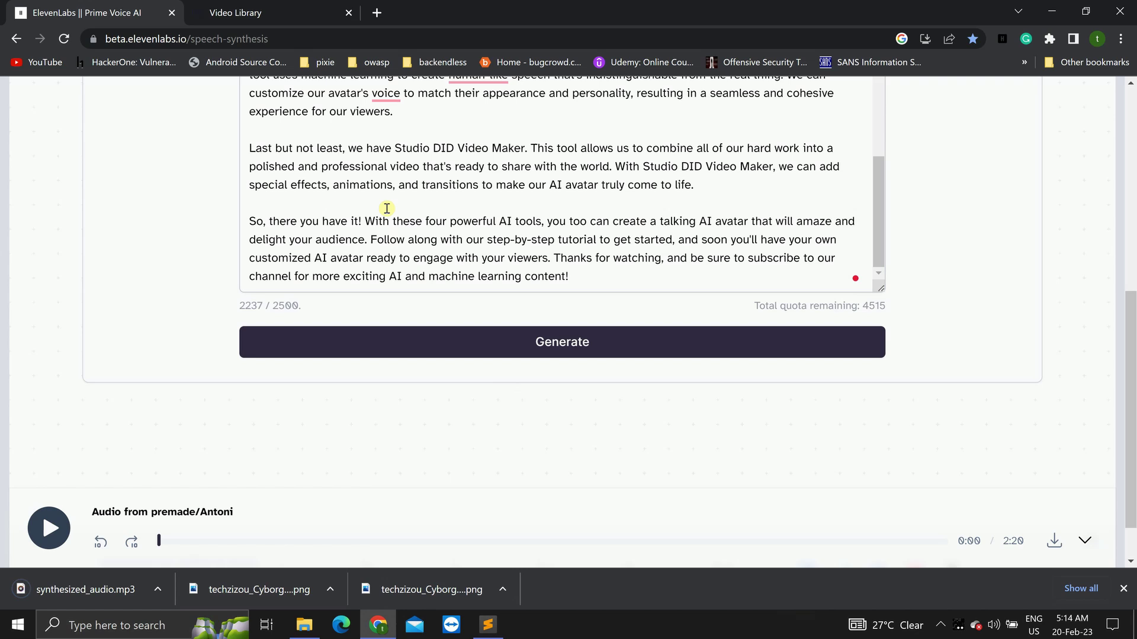
{"action": "scroll", "coordinate": [168, 170], "scroll_direction": "up", "scroll_amount": 10}
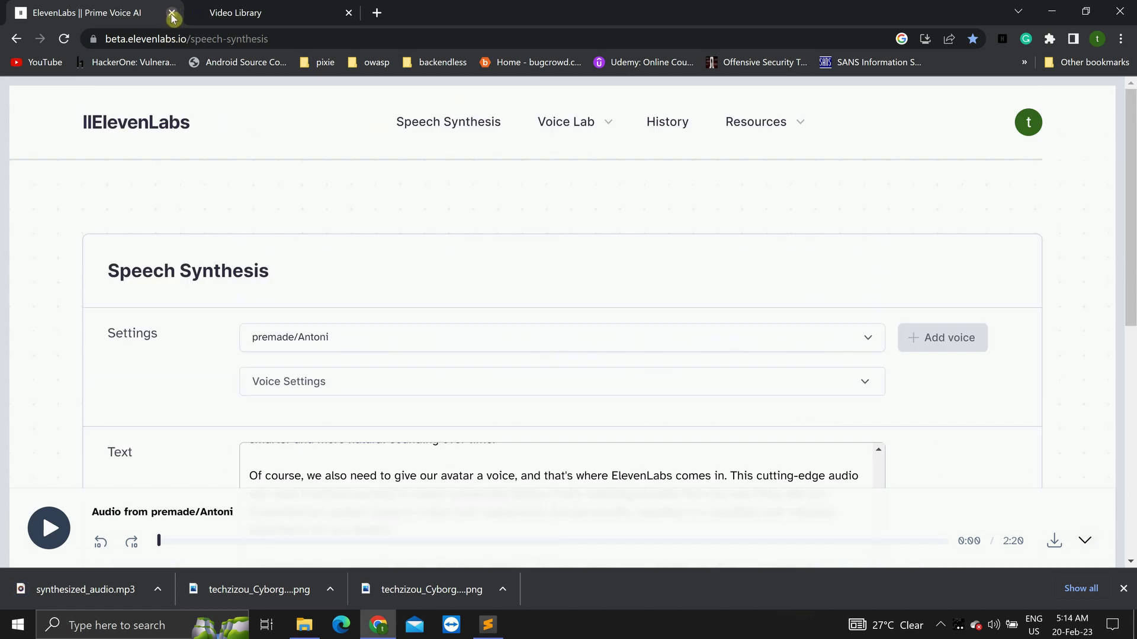
Step: Close the ElevenLabs tab, leaving the D-ID Video Library showing
{"action": "left_click", "coordinate": [172, 13]}
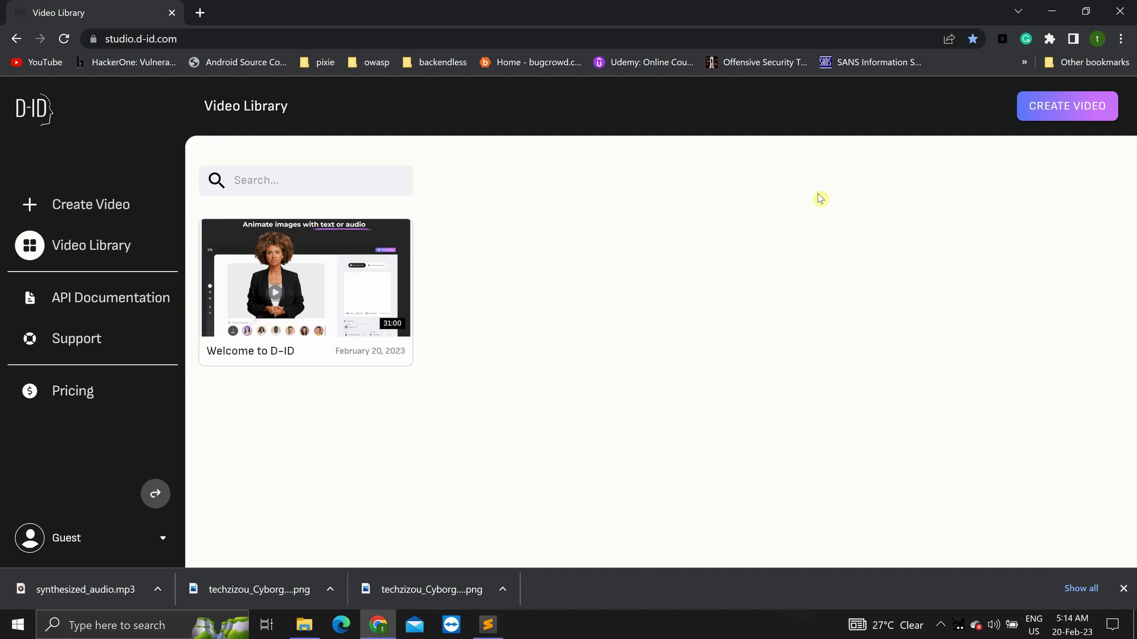
Step: Sign in to D-ID with a Google account from the Create Video flow
{"action": "left_click", "coordinate": [1060, 111]}
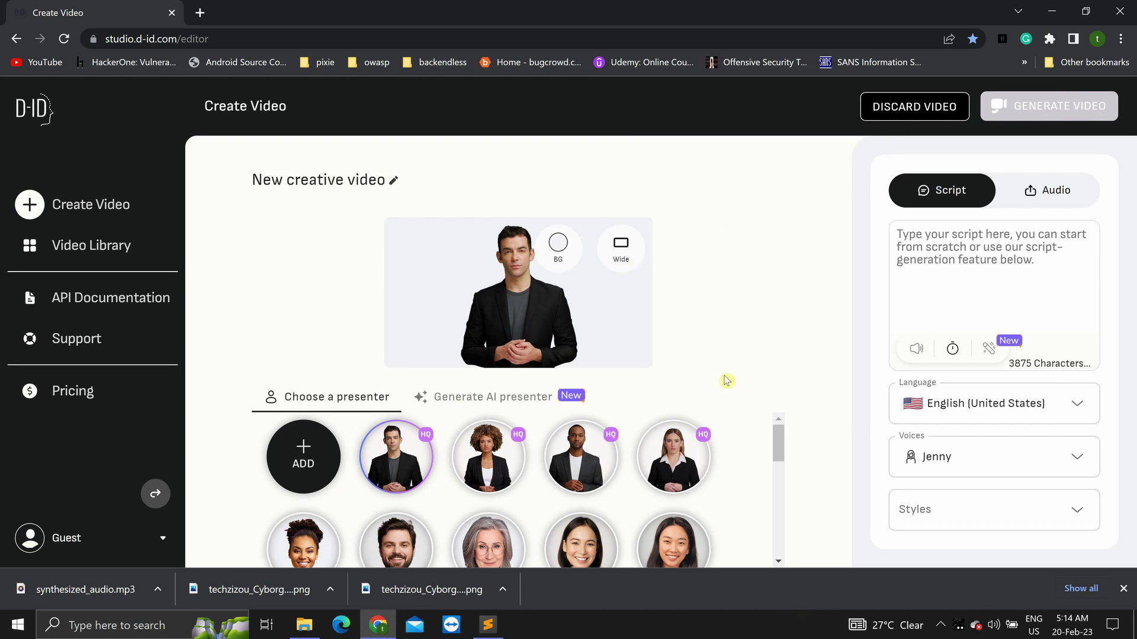
{"action": "mouse_move", "coordinate": [778, 441]}
{"action": "left_mouse_down"}
{"action": "mouse_move", "coordinate": [779, 469]}
{"action": "mouse_move", "coordinate": [777, 428]}
{"action": "left_mouse_up"}
{"action": "left_click", "coordinate": [304, 448]}
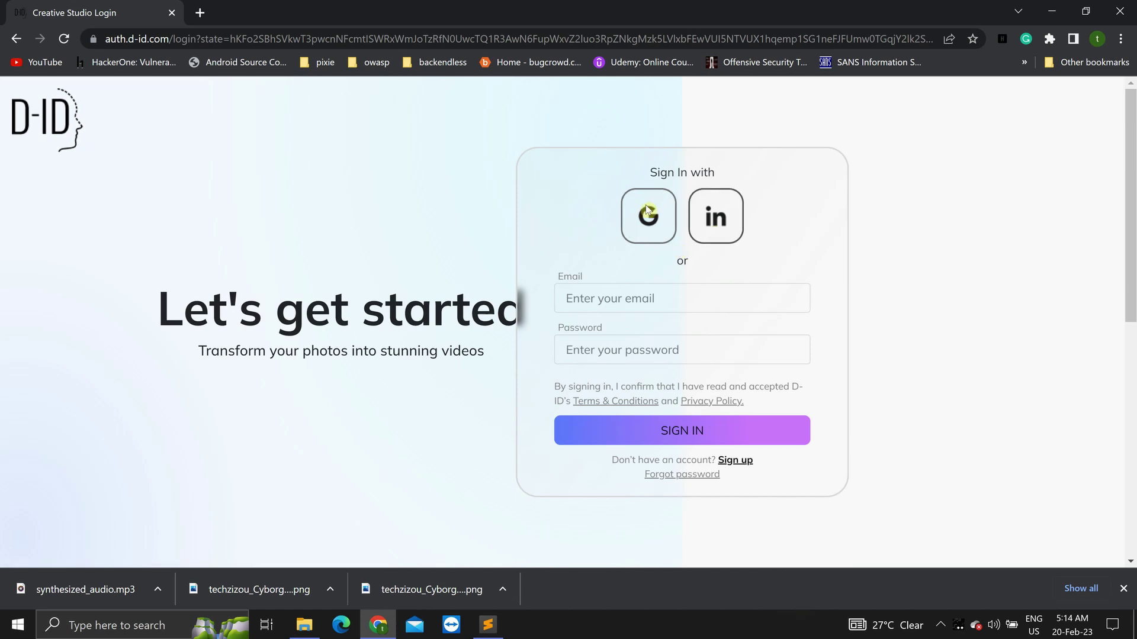
{"action": "left_click", "coordinate": [644, 218]}
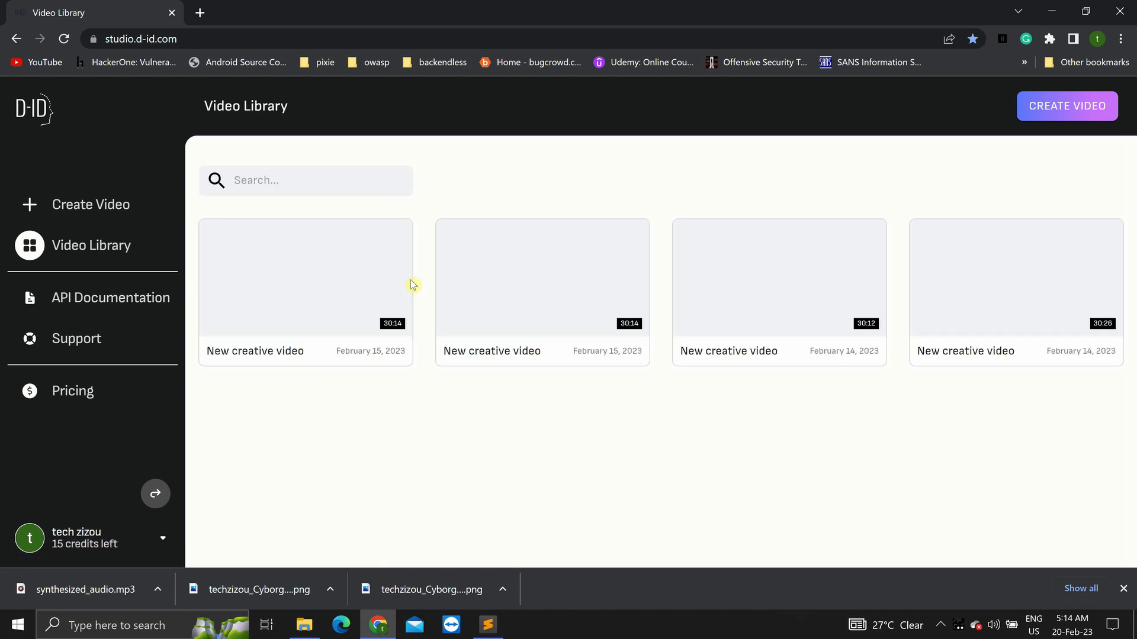
Step: Start a new D-ID video with the second cyborg PNG from Downloads as presenter
{"action": "left_click", "coordinate": [92, 208]}
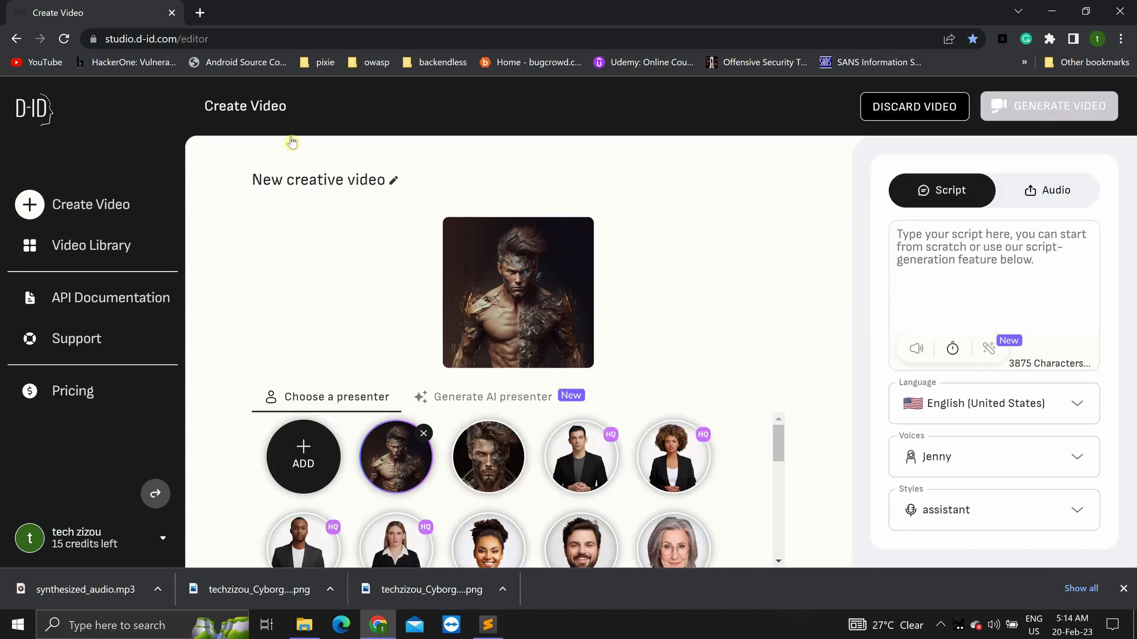
{"action": "mouse_move", "coordinate": [304, 457]}
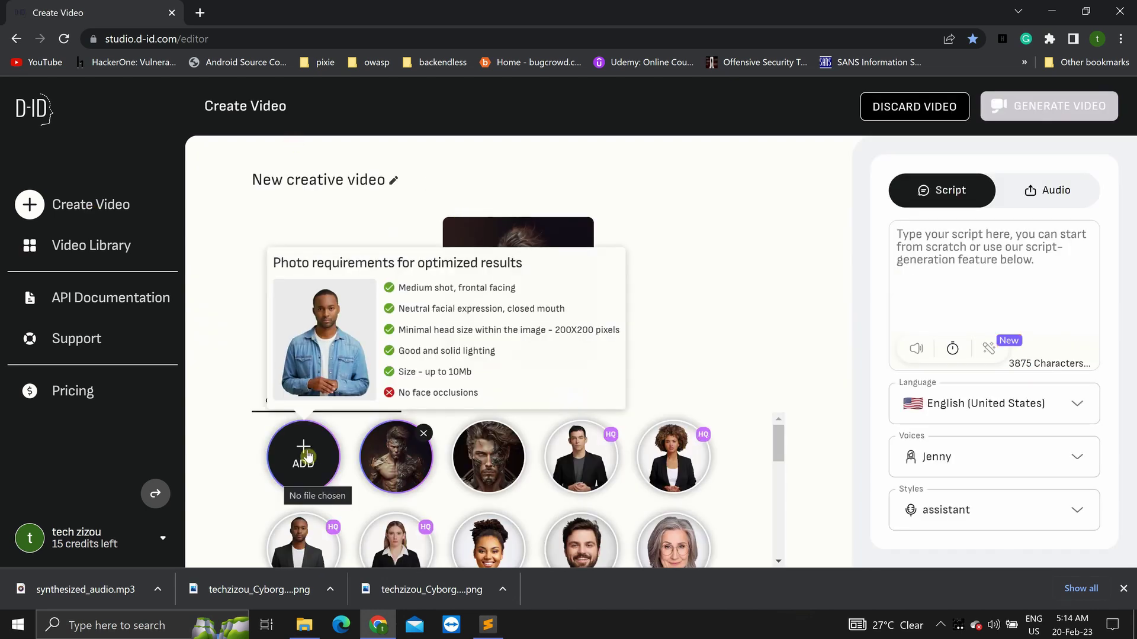
{"action": "left_click", "coordinate": [304, 456]}
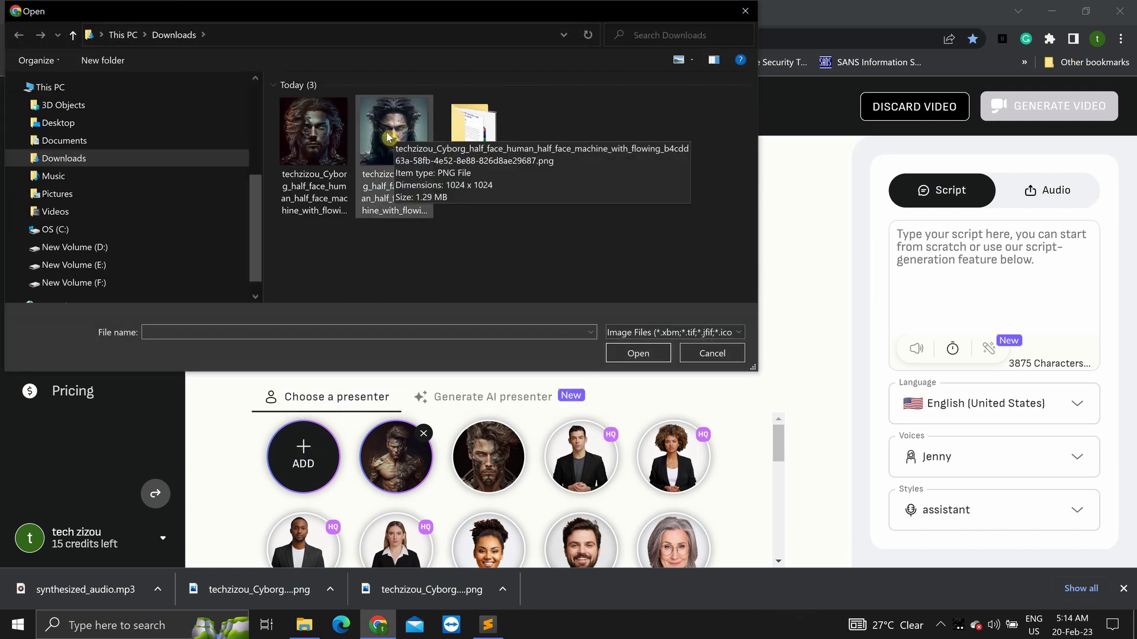
{"action": "double_click", "coordinate": [388, 137]}
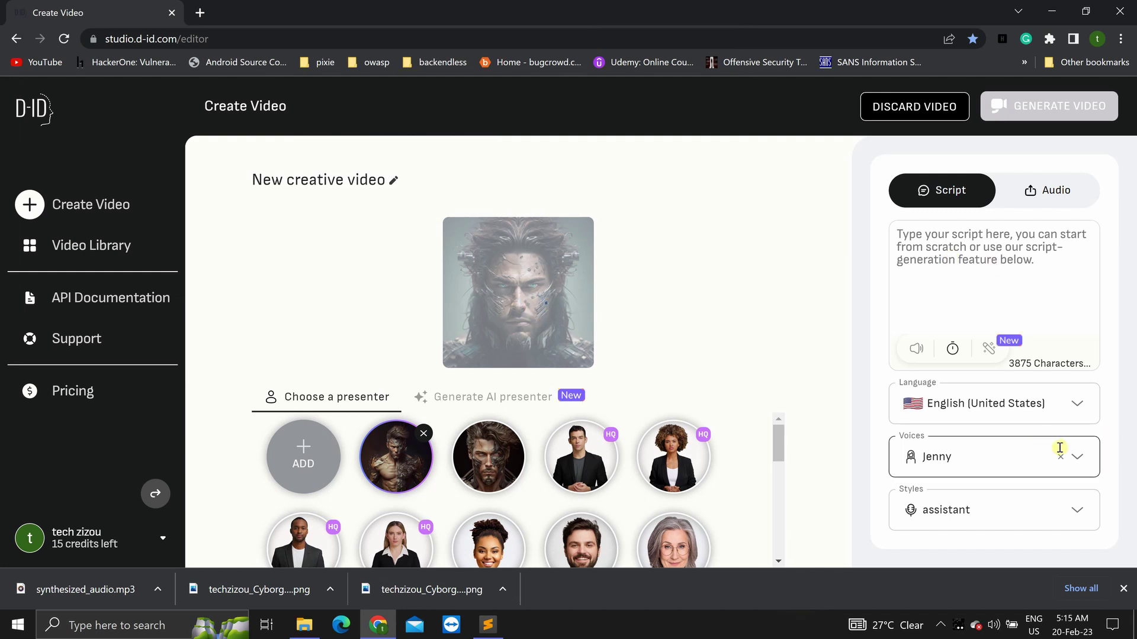
{"action": "left_click", "coordinate": [1079, 460]}
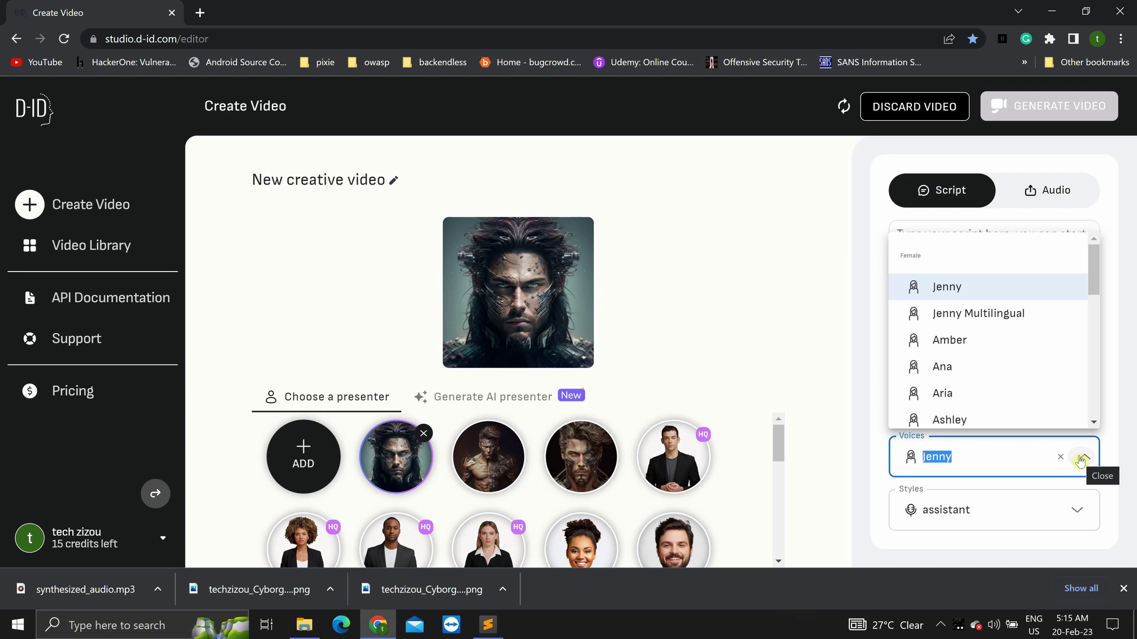
{"action": "left_click", "coordinate": [1081, 461]}
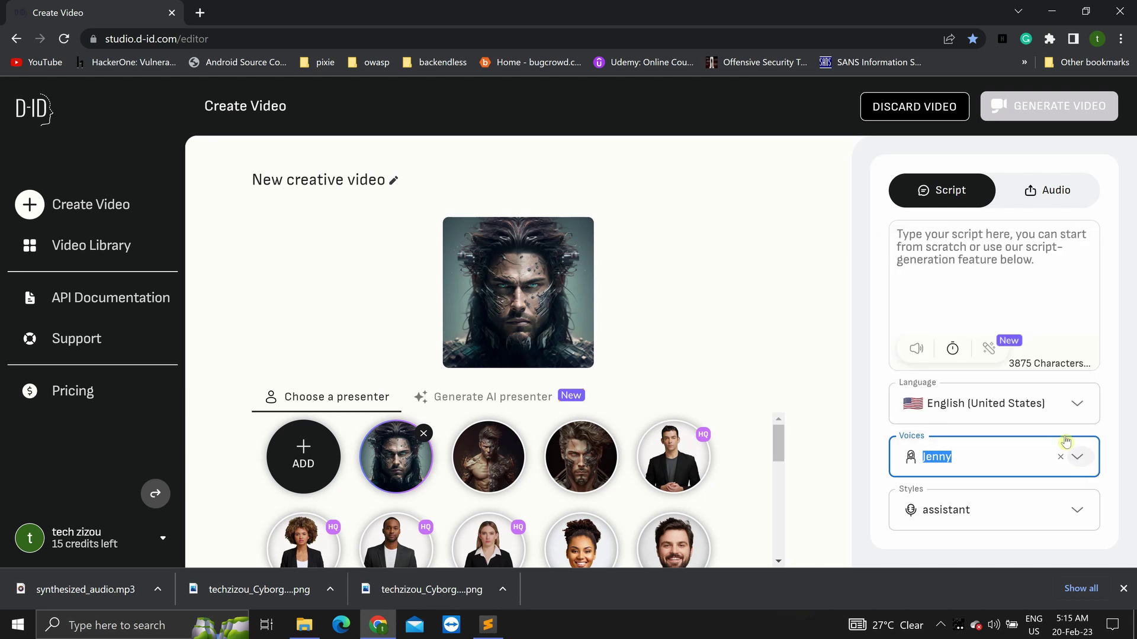
{"action": "left_click", "coordinate": [997, 270]}
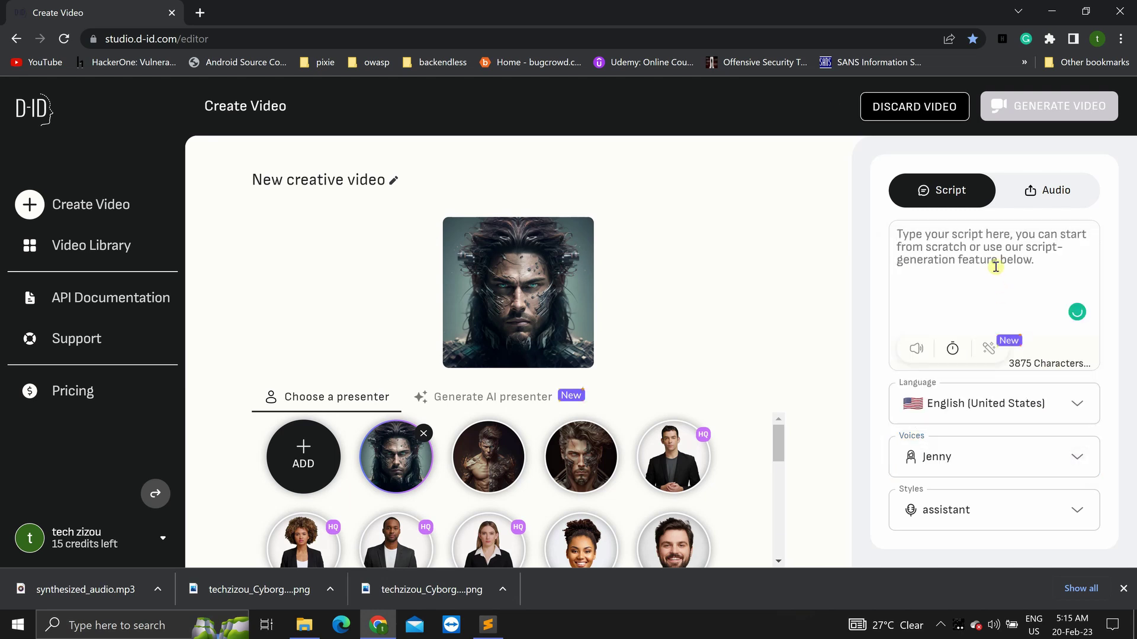
Step: Upload synthesized_audio.mp3 from Downloads as the video's 02:21 voice track
{"action": "left_click", "coordinate": [1054, 196]}
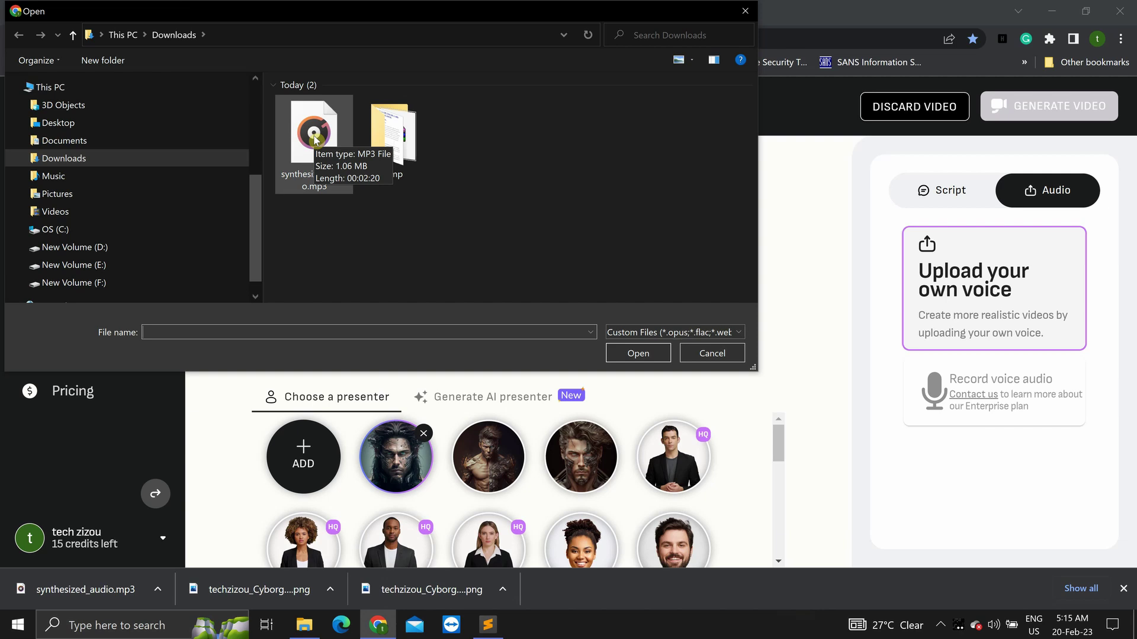
{"action": "double_click", "coordinate": [316, 141]}
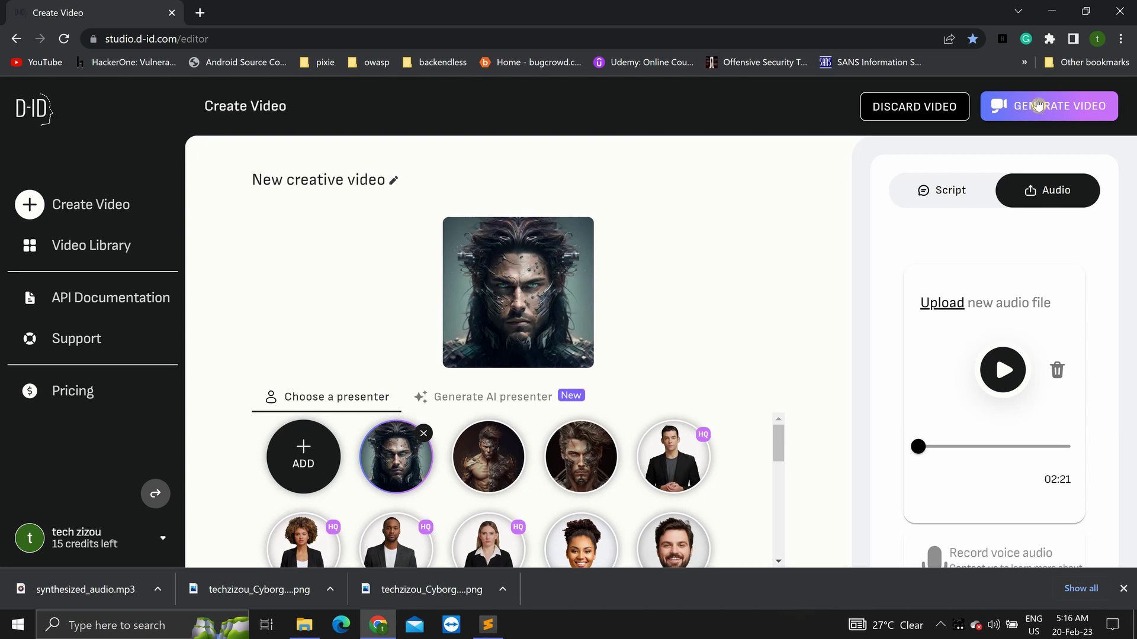
Step: Generate the talking cyborg video, download it as New creative video.mp4, and play it
{"action": "left_click", "coordinate": [1038, 105]}
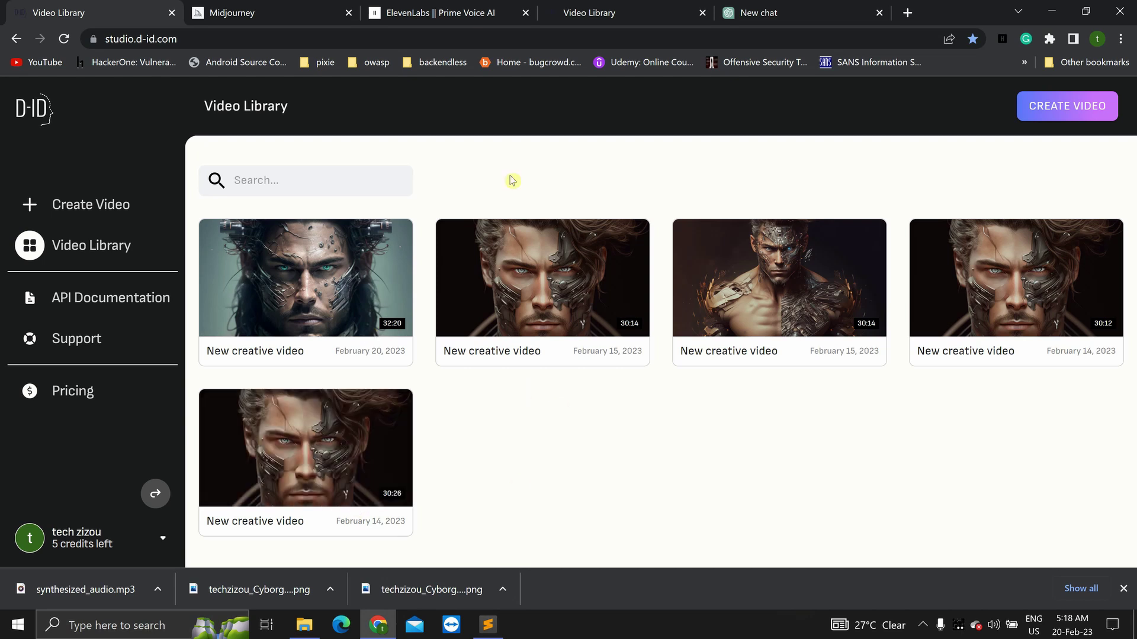
{"action": "mouse_move", "coordinate": [329, 287]}
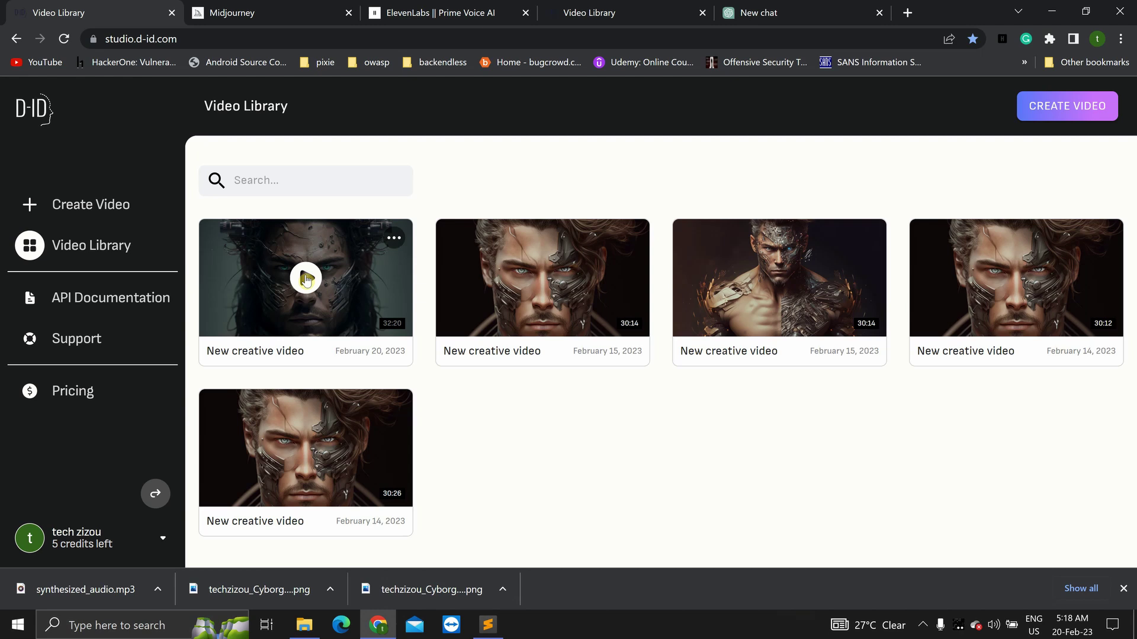
{"action": "left_click", "coordinate": [395, 239]}
{"action": "left_click", "coordinate": [274, 282]}
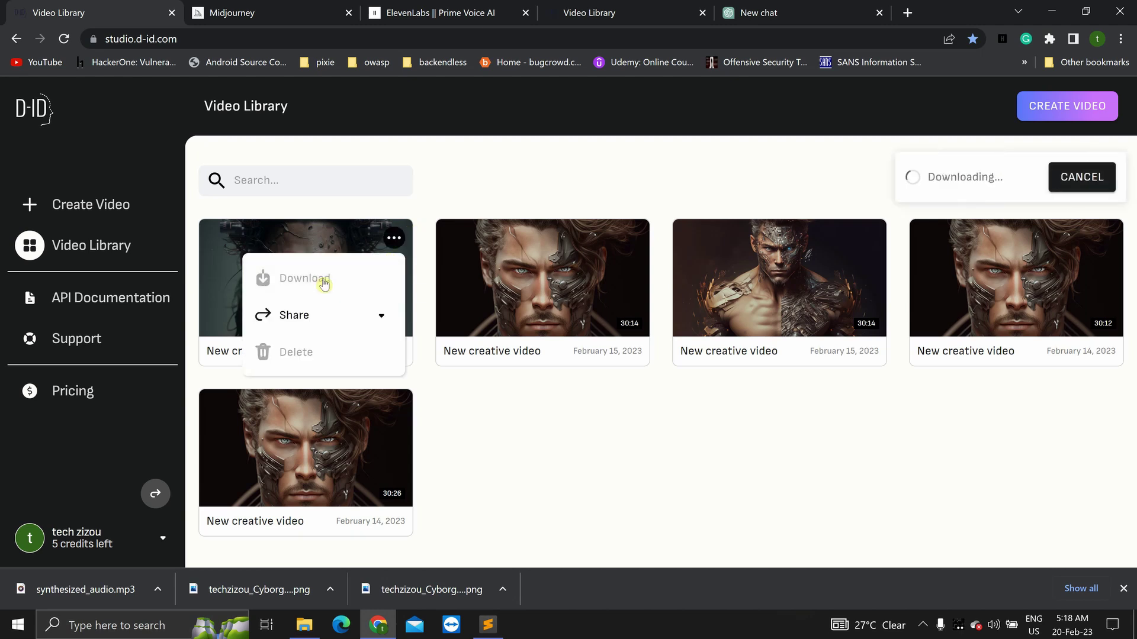
{"action": "left_click", "coordinate": [213, 269]}
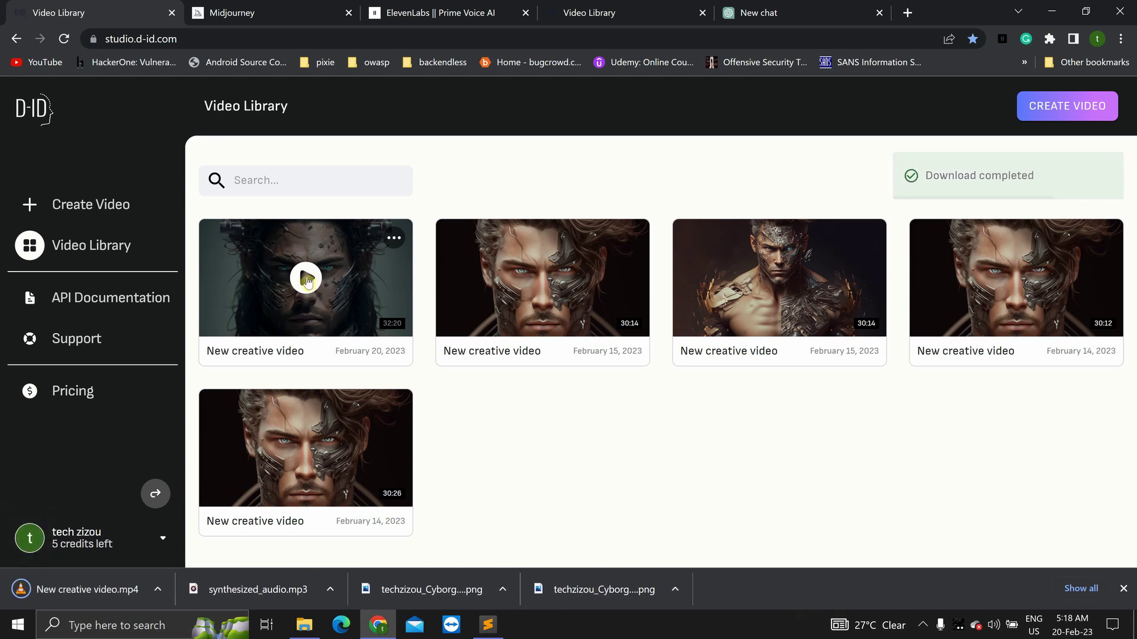
{"action": "left_click", "coordinate": [306, 278]}
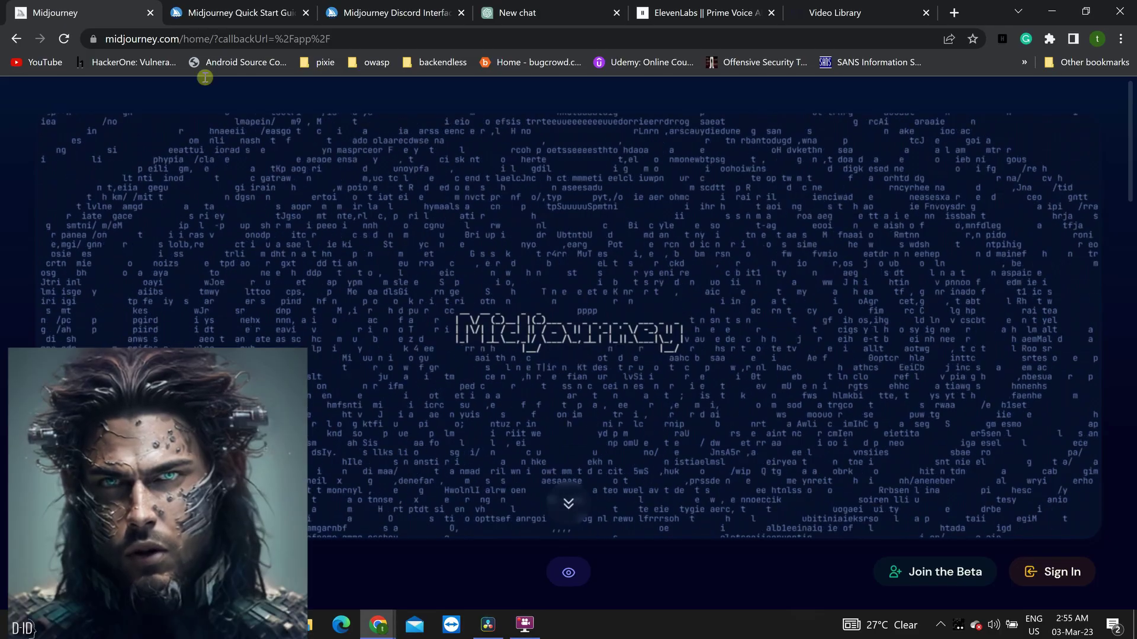
Step: Cycle through the ChatGPT, ElevenLabs and D-ID tabs, then reveal Midjourney's image gallery
{"action": "left_click", "coordinate": [276, 38]}
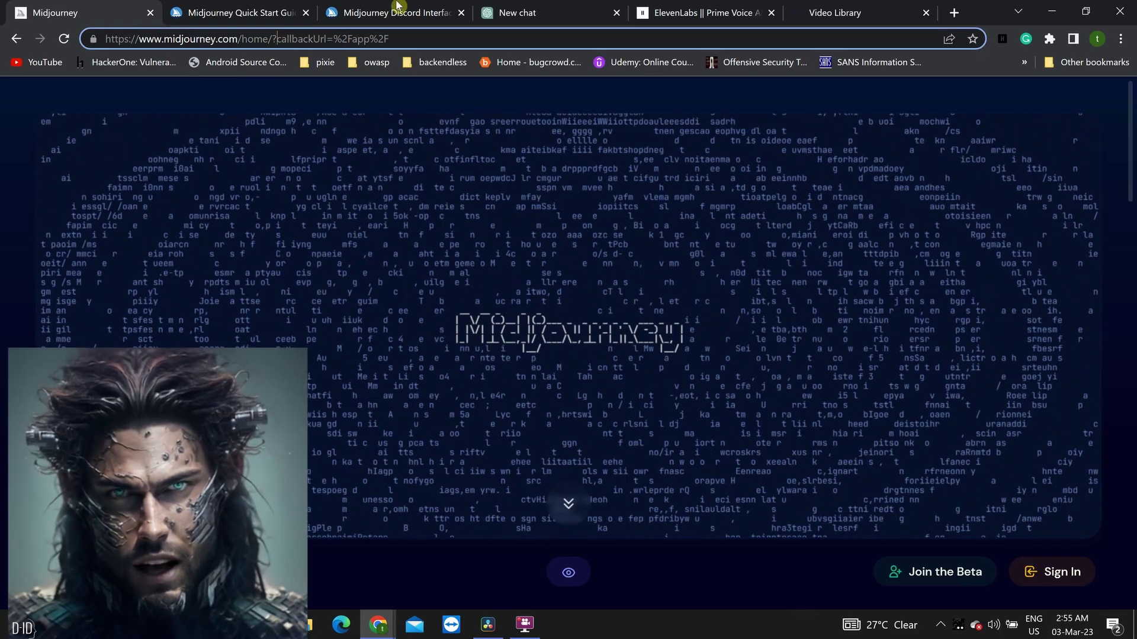
{"action": "left_click", "coordinate": [541, 8]}
{"action": "left_click", "coordinate": [732, 9]}
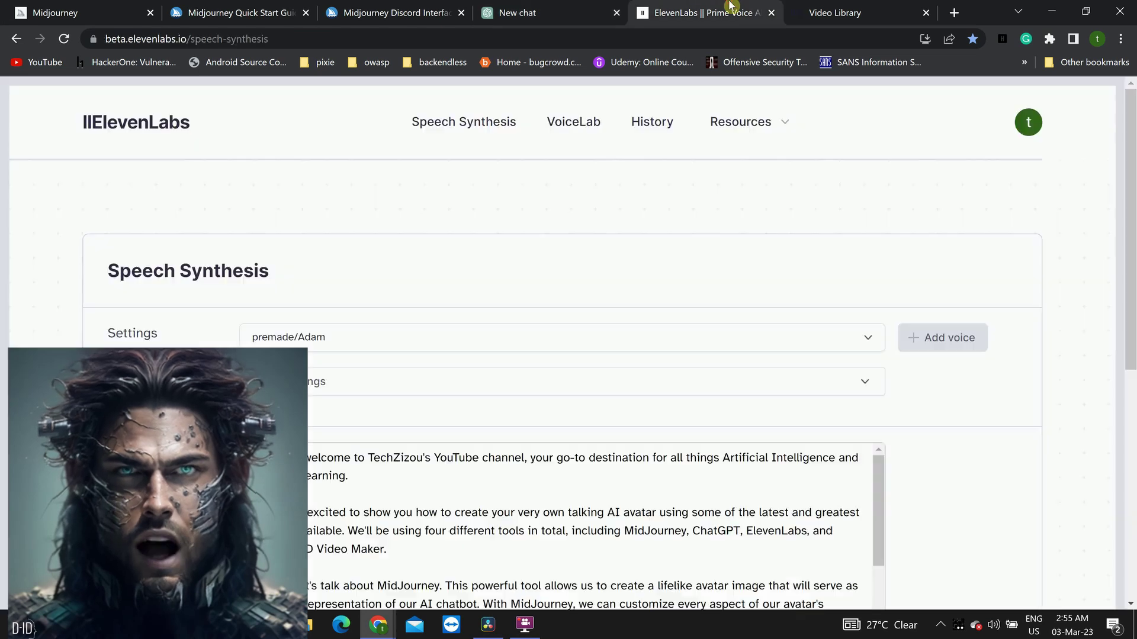
{"action": "left_click", "coordinate": [845, 6]}
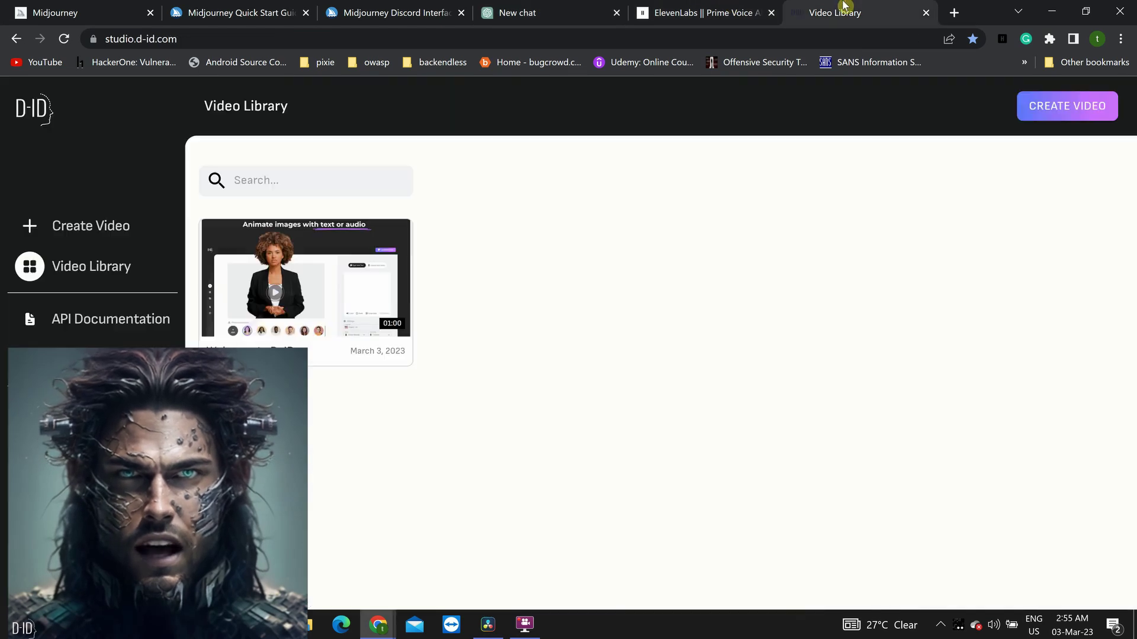
{"action": "left_click", "coordinate": [77, 9]}
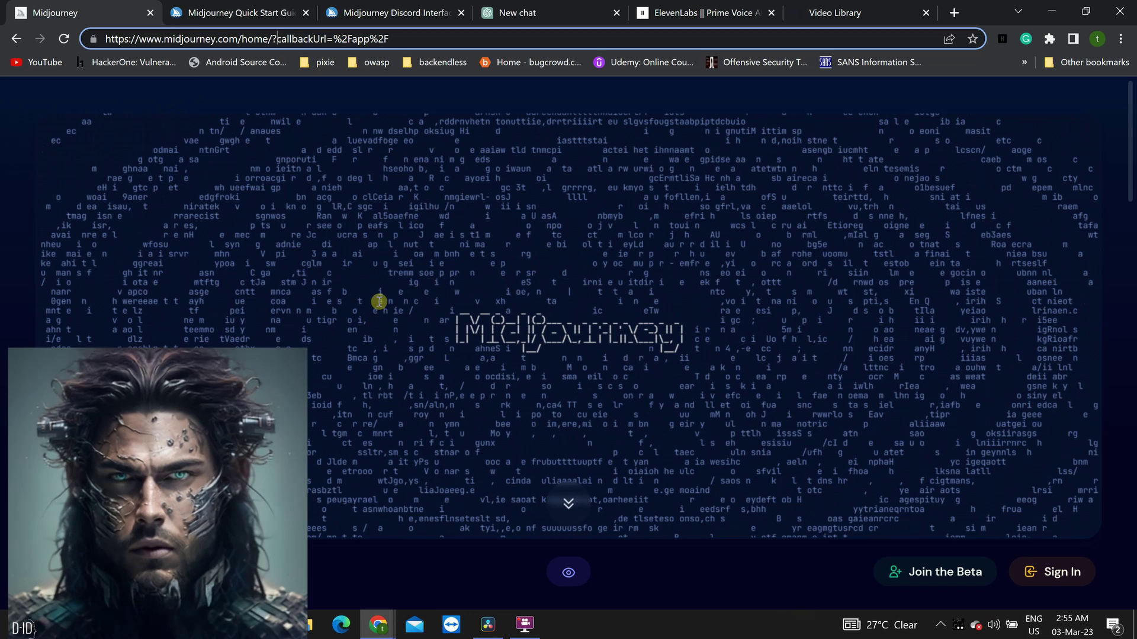
{"action": "scroll", "coordinate": [378, 302], "scroll_direction": "down", "scroll_amount": 5}
{"action": "scroll", "coordinate": [378, 302], "scroll_direction": "up", "scroll_amount": 3}
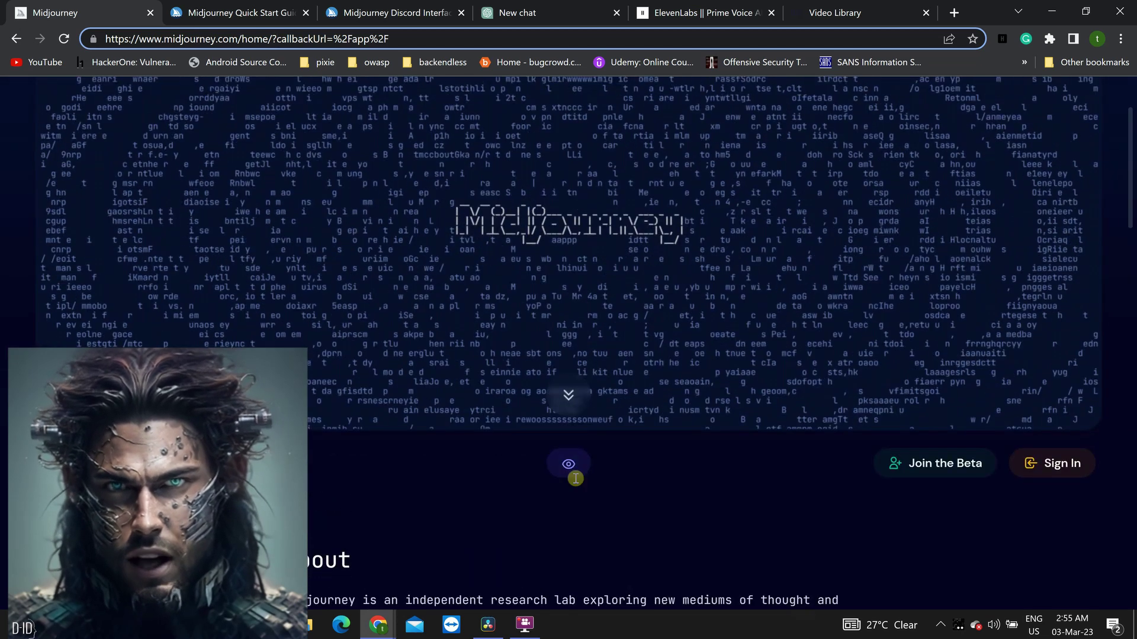
{"action": "left_click", "coordinate": [573, 471]}
{"action": "scroll", "coordinate": [557, 394], "scroll_direction": "up", "scroll_amount": 1}
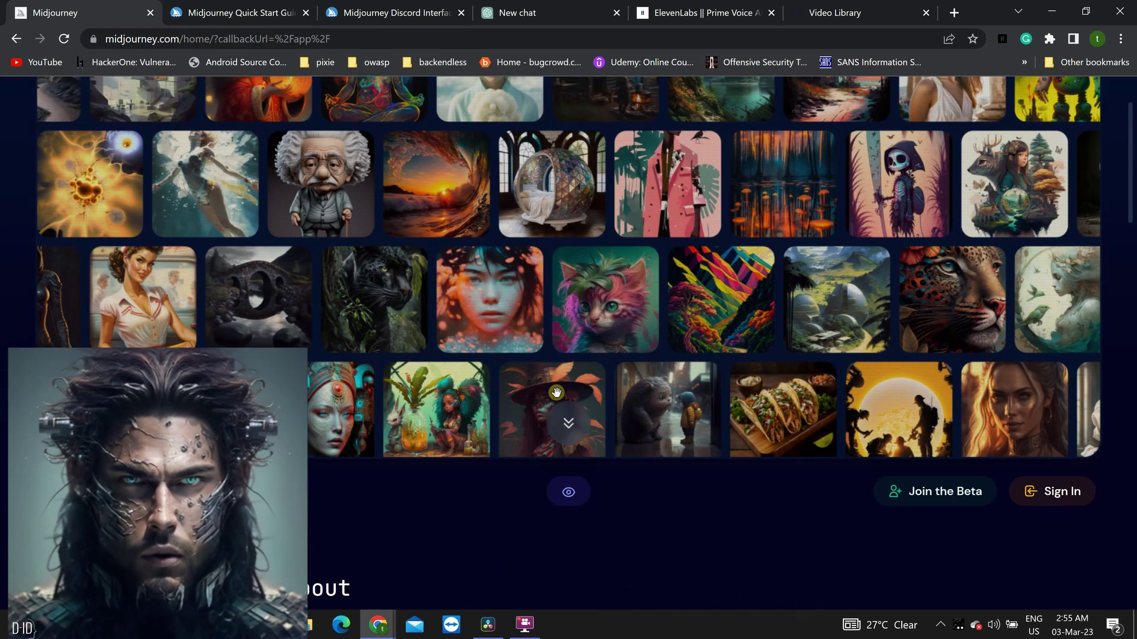
{"action": "scroll", "coordinate": [556, 393], "scroll_direction": "up", "scroll_amount": 1}
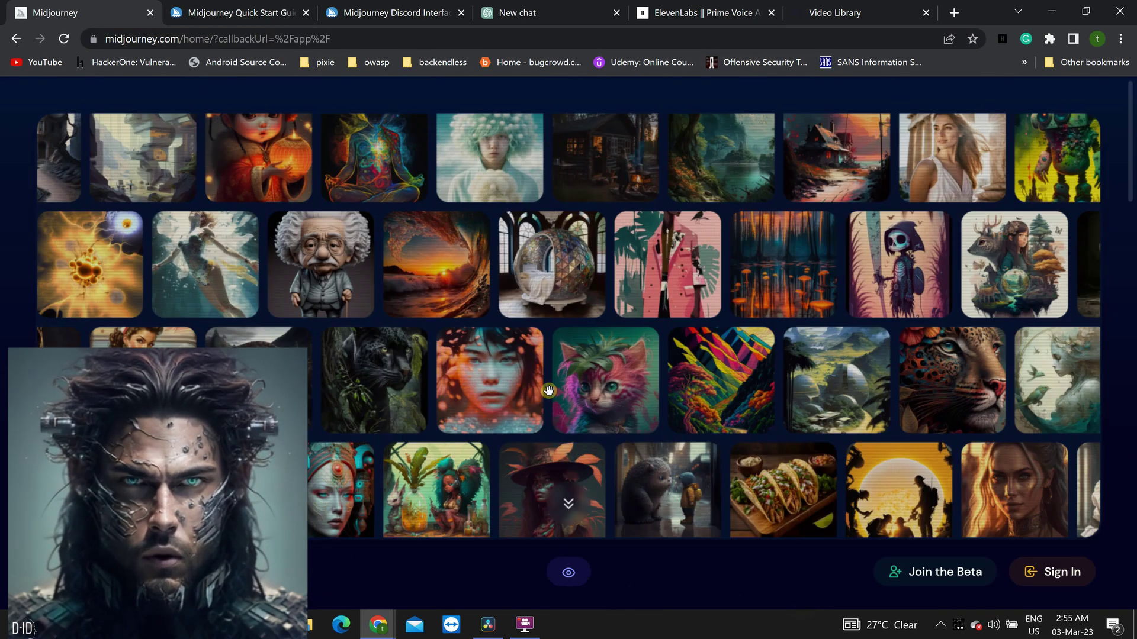
Step: Read through the Midjourney Quick Start guide
{"action": "left_click", "coordinate": [242, 11]}
{"action": "scroll", "coordinate": [515, 330], "scroll_direction": "down", "scroll_amount": 4}
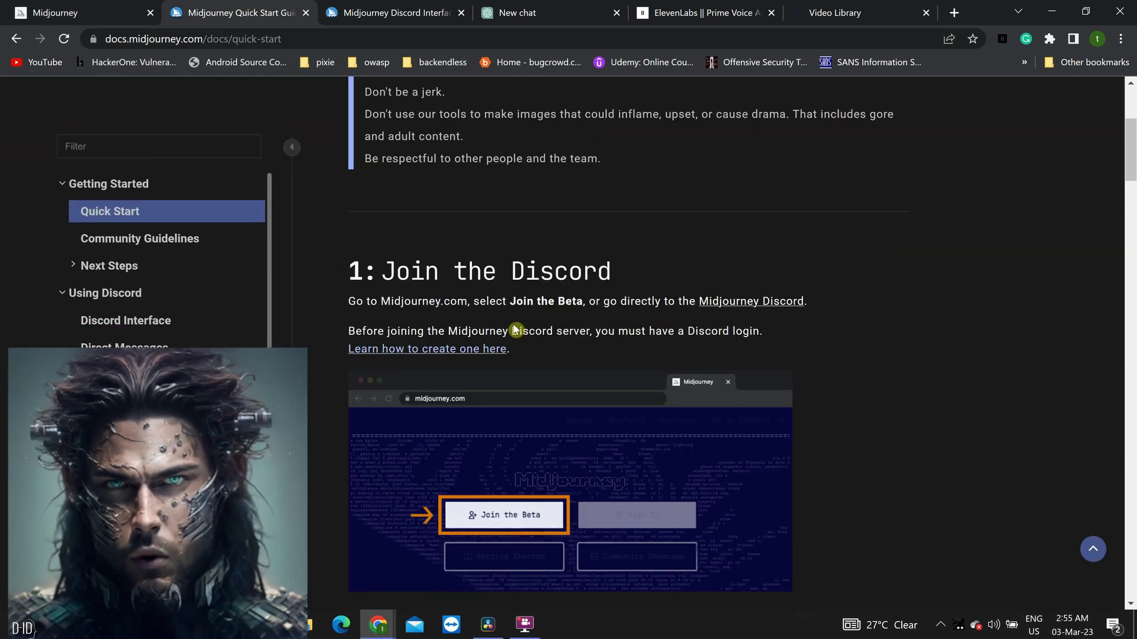
{"action": "scroll", "coordinate": [516, 330], "scroll_direction": "down", "scroll_amount": 15}
{"action": "scroll", "coordinate": [515, 328], "scroll_direction": "down", "scroll_amount": 5}
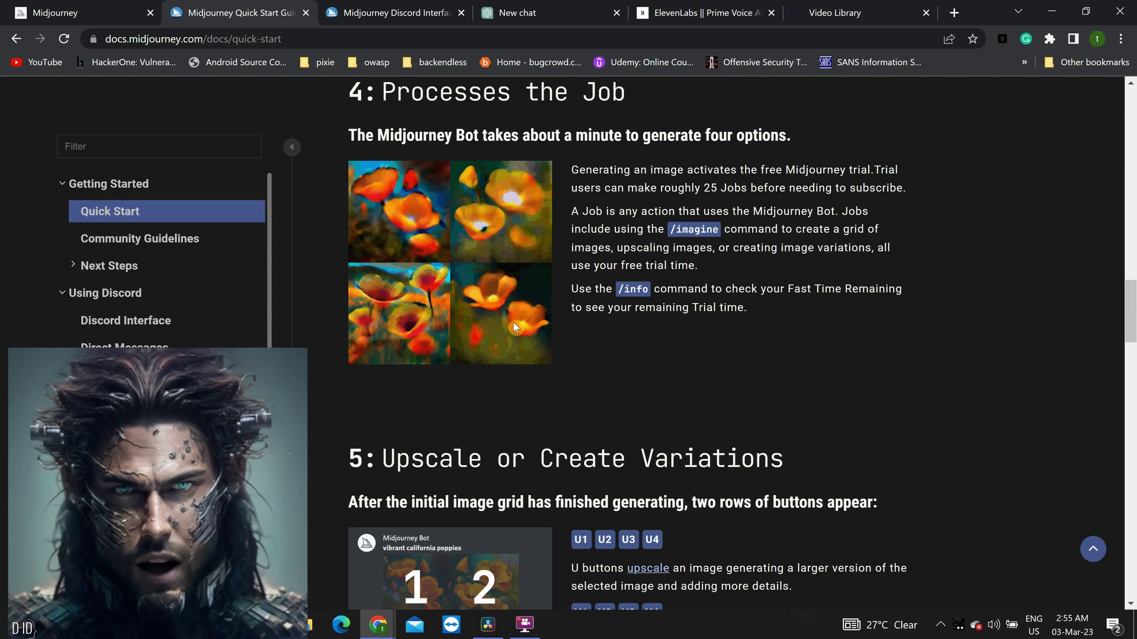
{"action": "scroll", "coordinate": [515, 328], "scroll_direction": "down", "scroll_amount": 14}
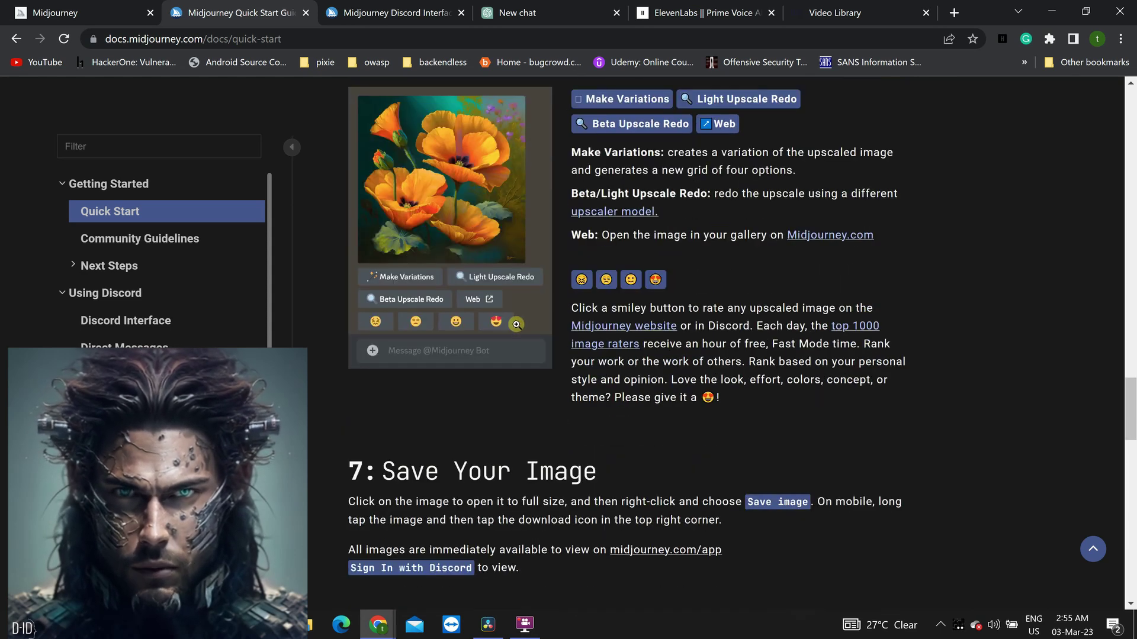
{"action": "scroll", "coordinate": [517, 325], "scroll_direction": "down", "scroll_amount": 8}
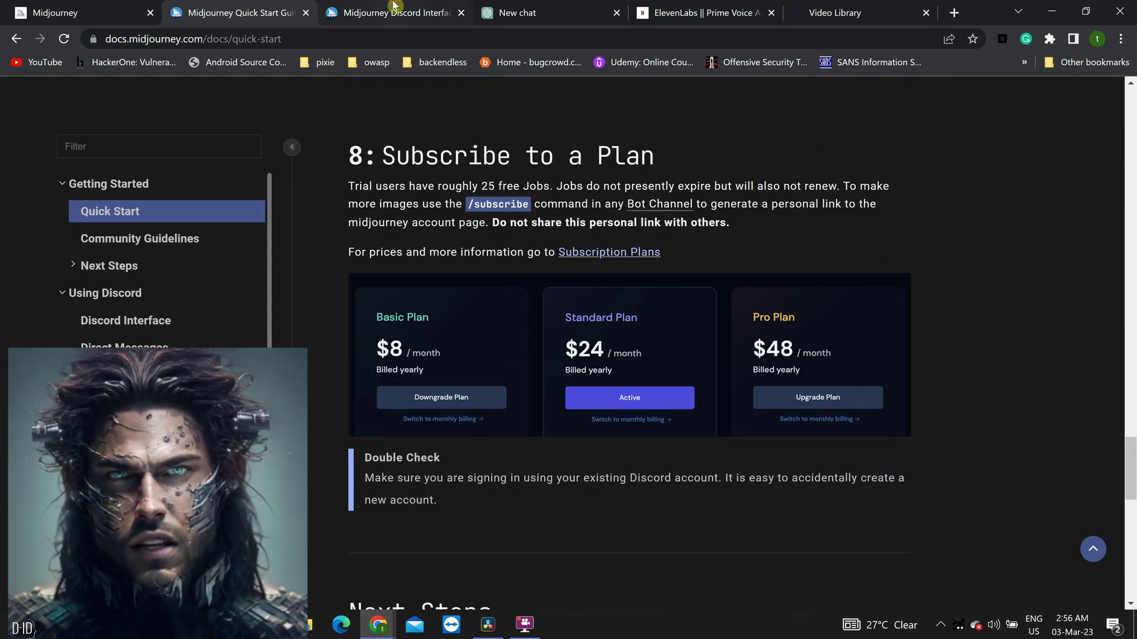
Step: Read through the Midjourney Discord Interface documentation
{"action": "left_click", "coordinate": [393, 5]}
{"action": "scroll", "coordinate": [459, 339], "scroll_direction": "down", "scroll_amount": 6}
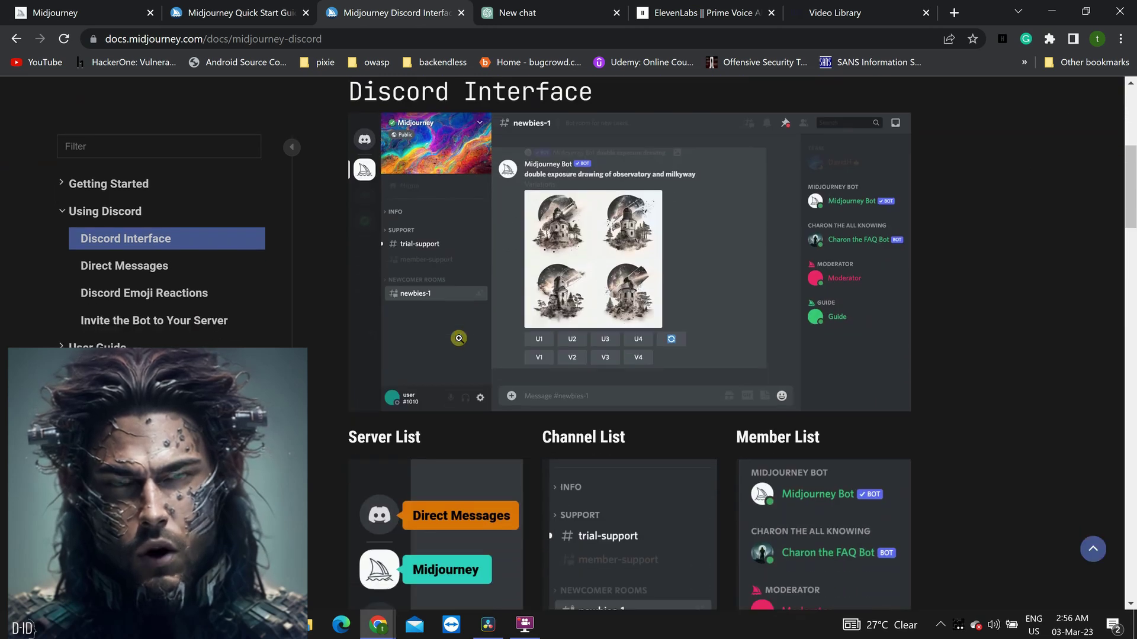
{"action": "scroll", "coordinate": [459, 339], "scroll_direction": "down", "scroll_amount": 7}
{"action": "scroll", "coordinate": [460, 343], "scroll_direction": "down", "scroll_amount": 14}
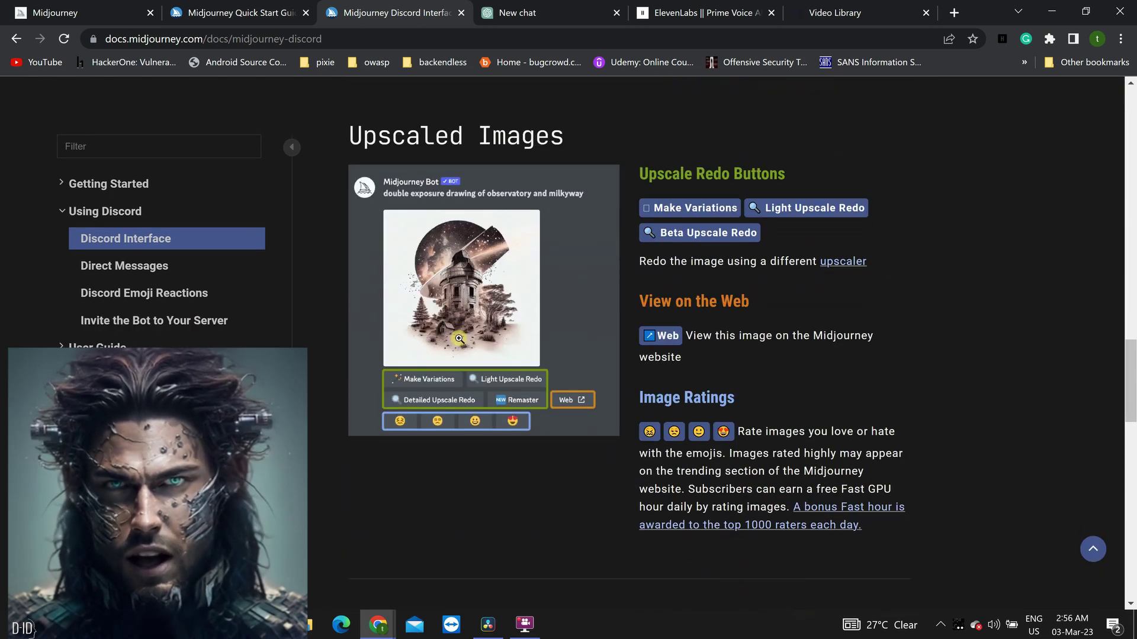
{"action": "scroll", "coordinate": [459, 339], "scroll_direction": "down", "scroll_amount": 10}
{"action": "scroll", "coordinate": [460, 341], "scroll_direction": "up", "scroll_amount": 3}
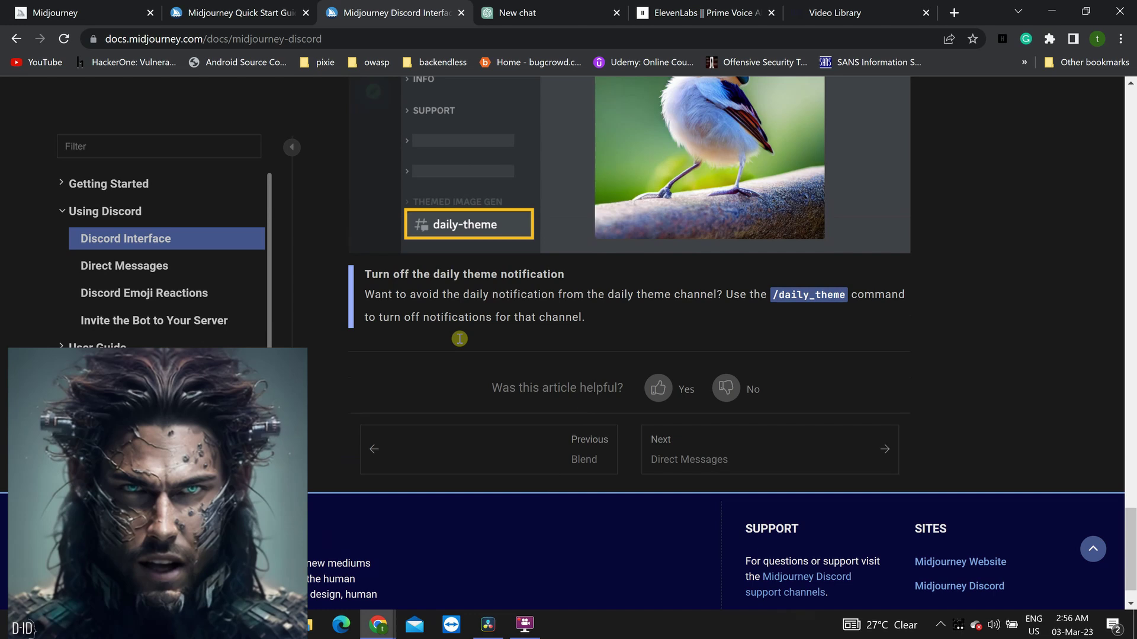
Step: Glance at the Midjourney gallery and ChatGPT chat, then return to ElevenLabs Speech Synthesis
{"action": "left_click", "coordinate": [87, 7]}
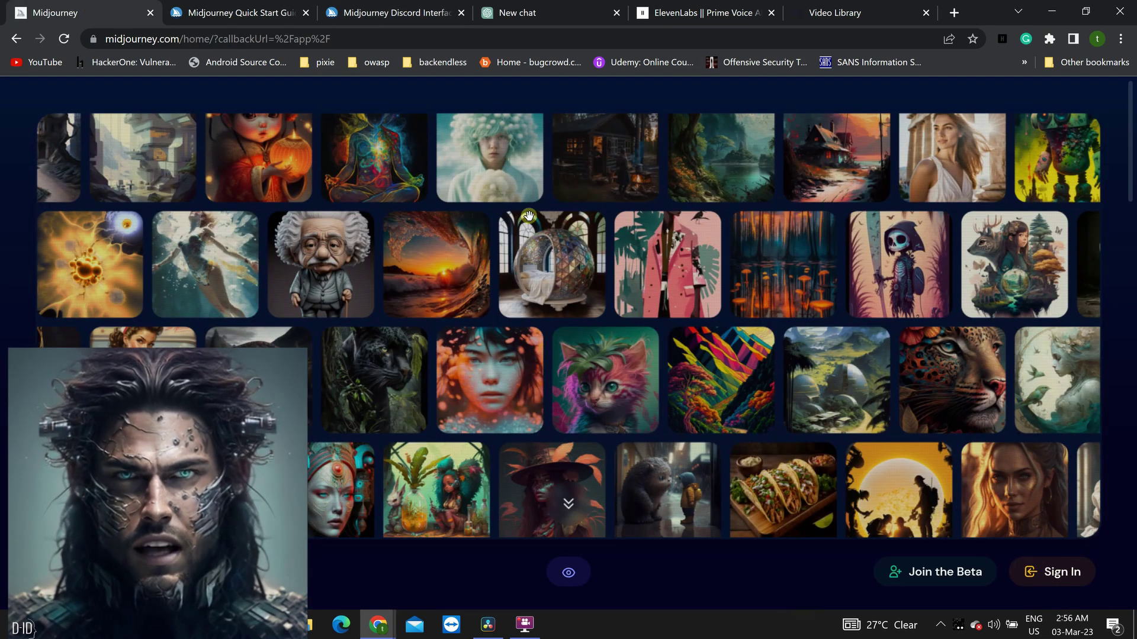
{"action": "left_click", "coordinate": [530, 12]}
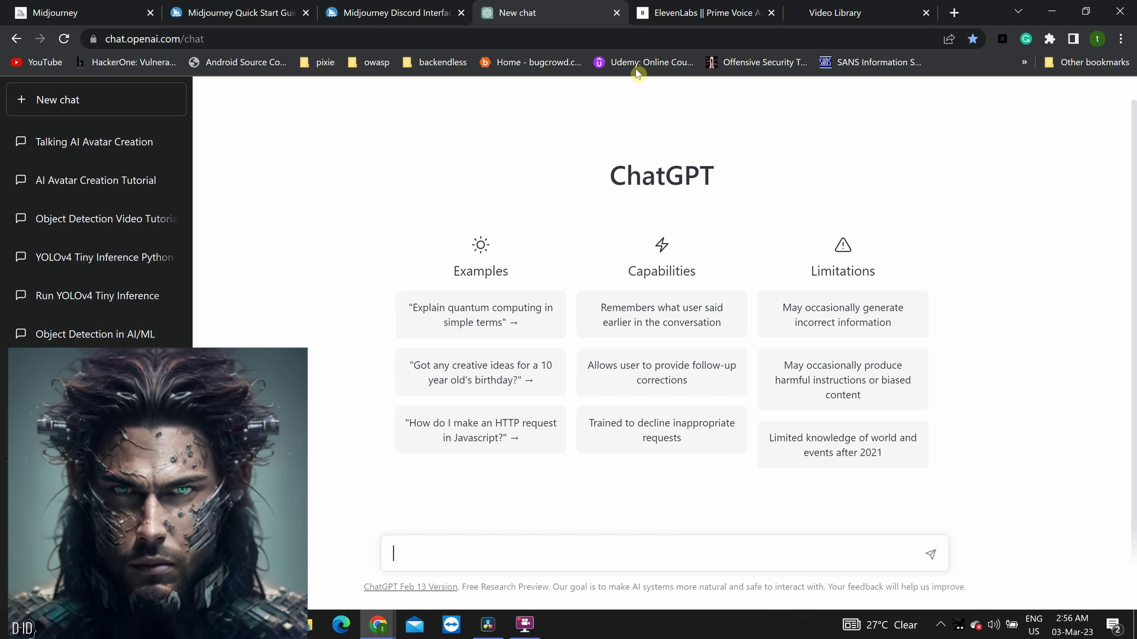
{"action": "left_click", "coordinate": [694, 16]}
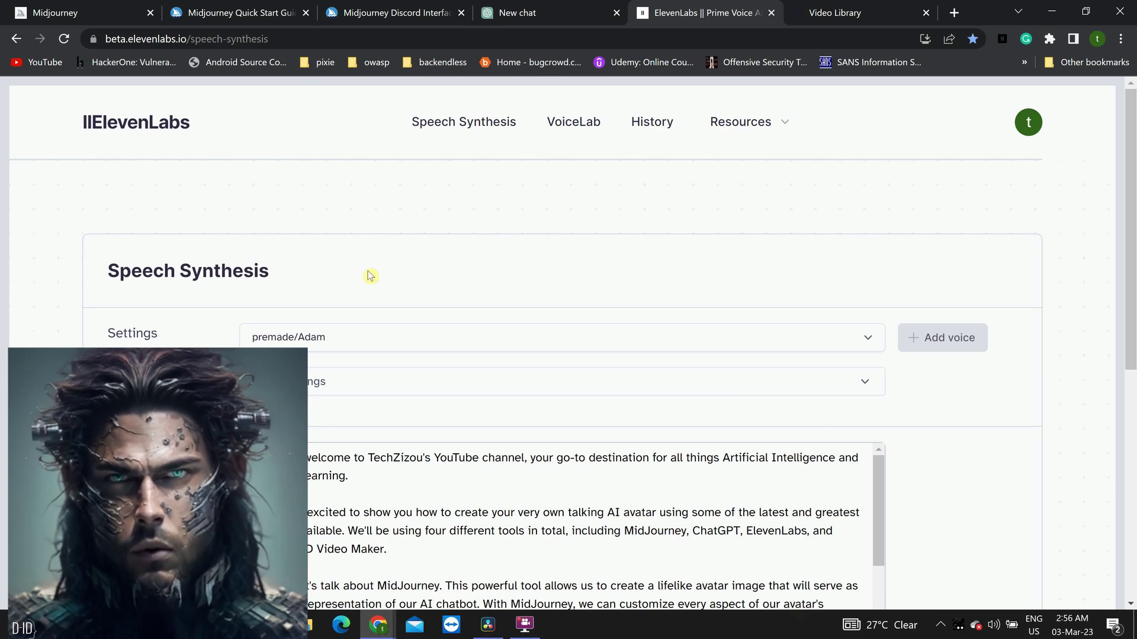
Step: Confirm the voice stays premade/Adam and review the Voice Settings panel and script
{"action": "scroll", "coordinate": [375, 299], "scroll_direction": "down", "scroll_amount": 1}
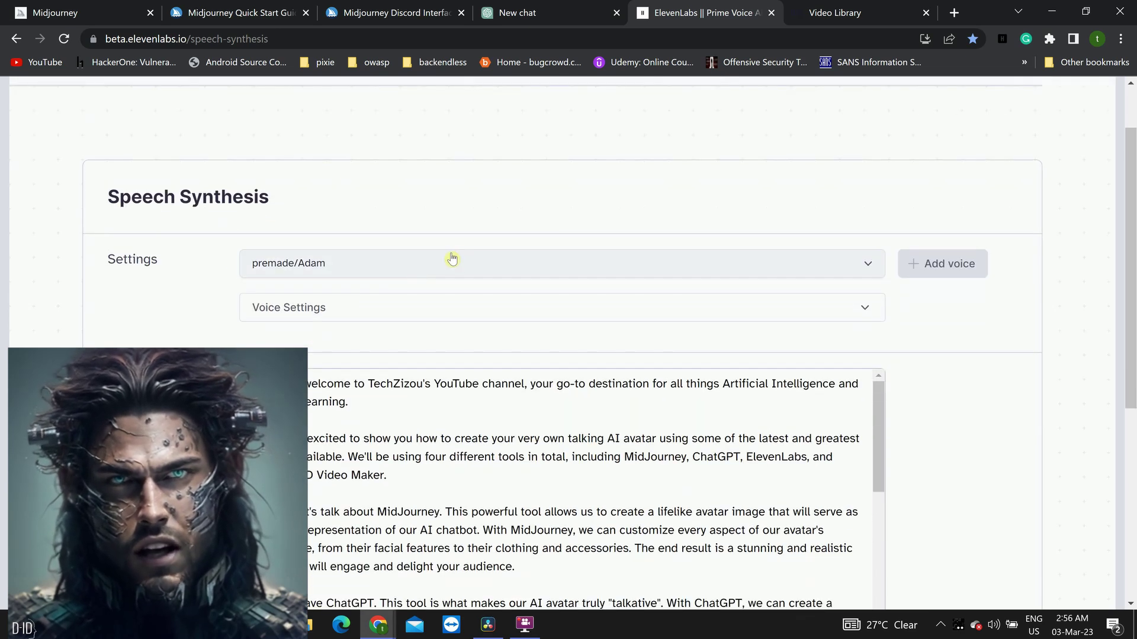
{"action": "left_click", "coordinate": [451, 263]}
{"action": "left_click", "coordinate": [453, 261]}
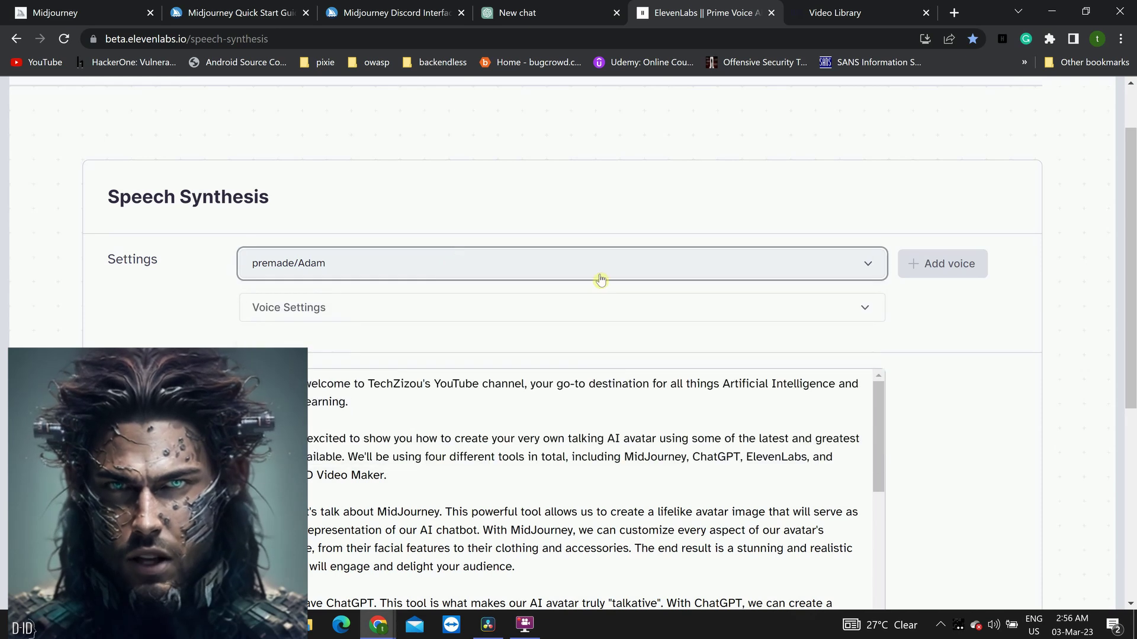
{"action": "left_click", "coordinate": [722, 307]}
{"action": "left_click", "coordinate": [723, 307]}
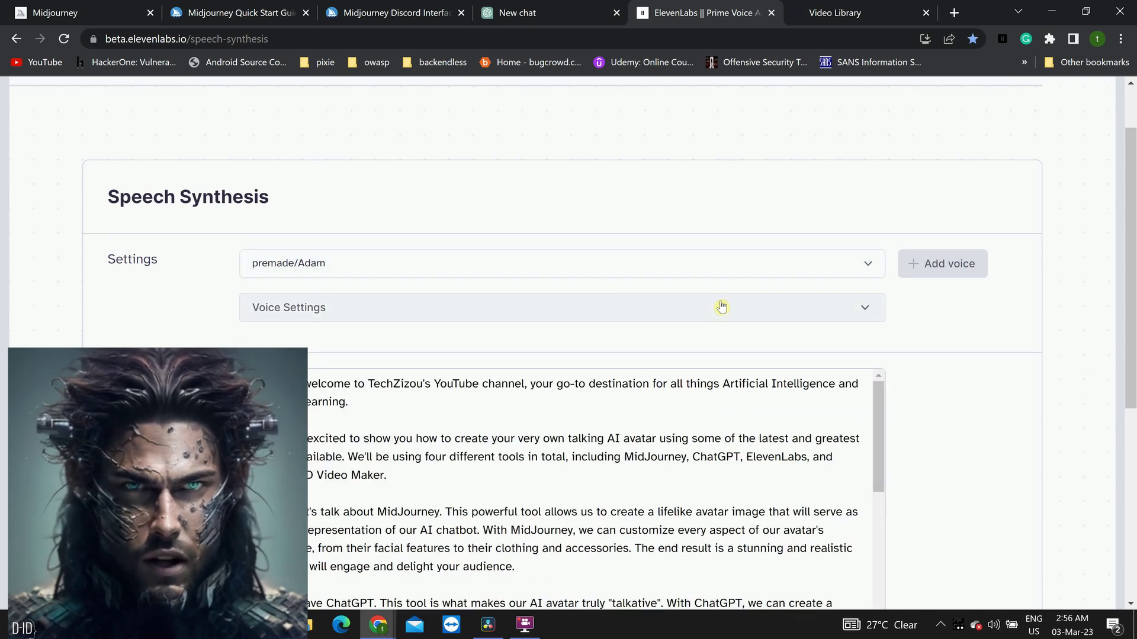
{"action": "scroll", "coordinate": [490, 396], "scroll_direction": "down", "scroll_amount": 3}
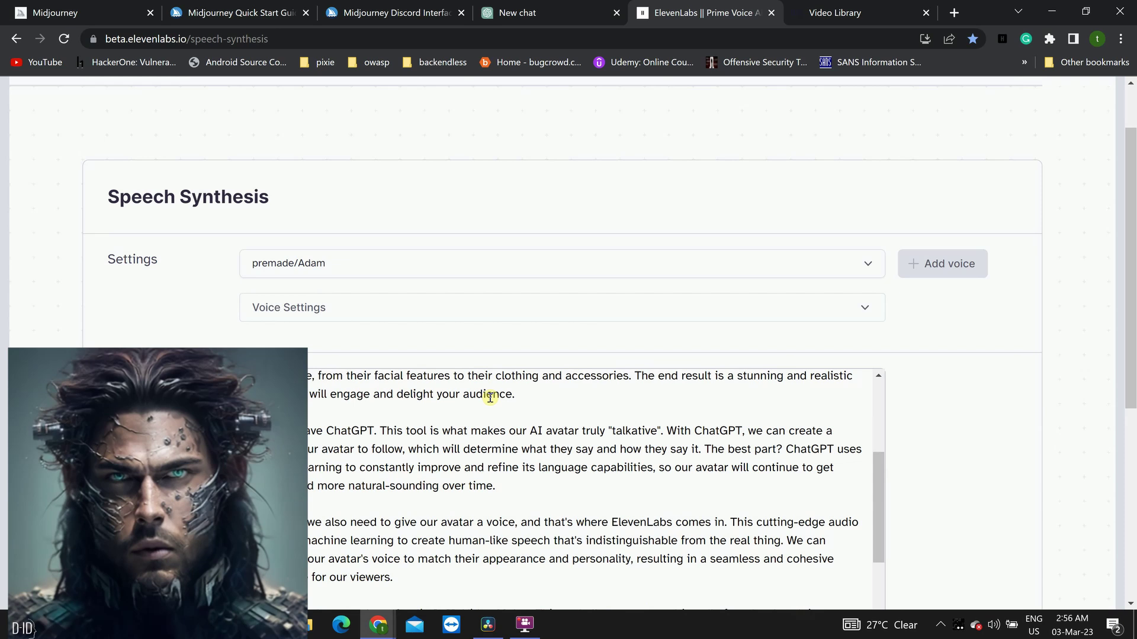
{"action": "scroll", "coordinate": [490, 396], "scroll_direction": "up", "scroll_amount": 3}
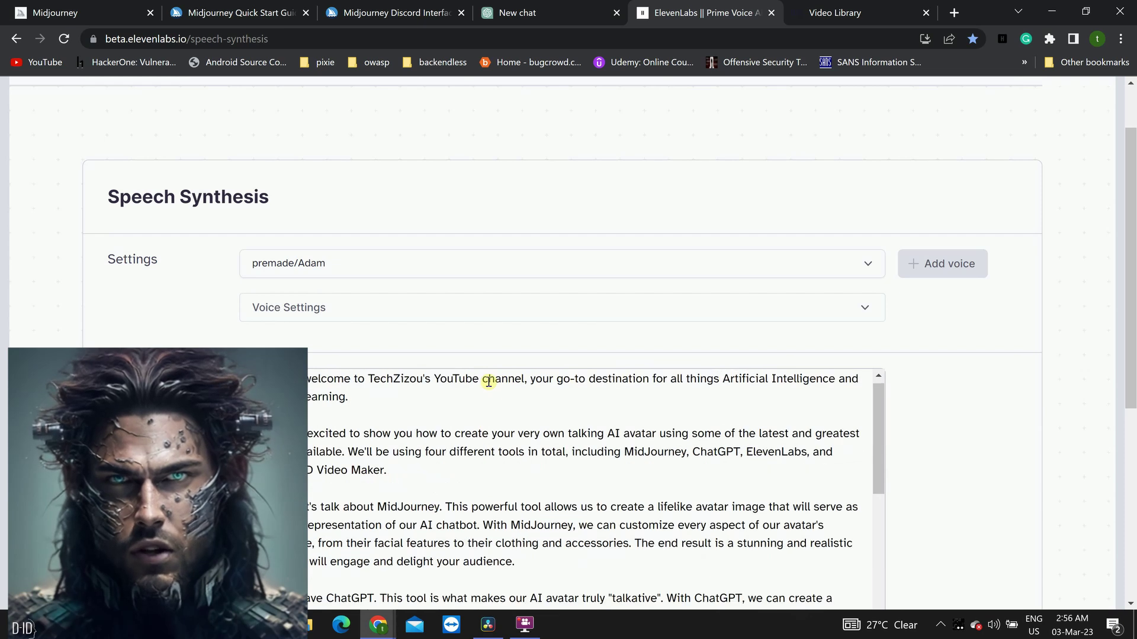
Step: Go to the D-ID video library and play the new talking cyborg video full screen
{"action": "left_click", "coordinate": [840, 13]}
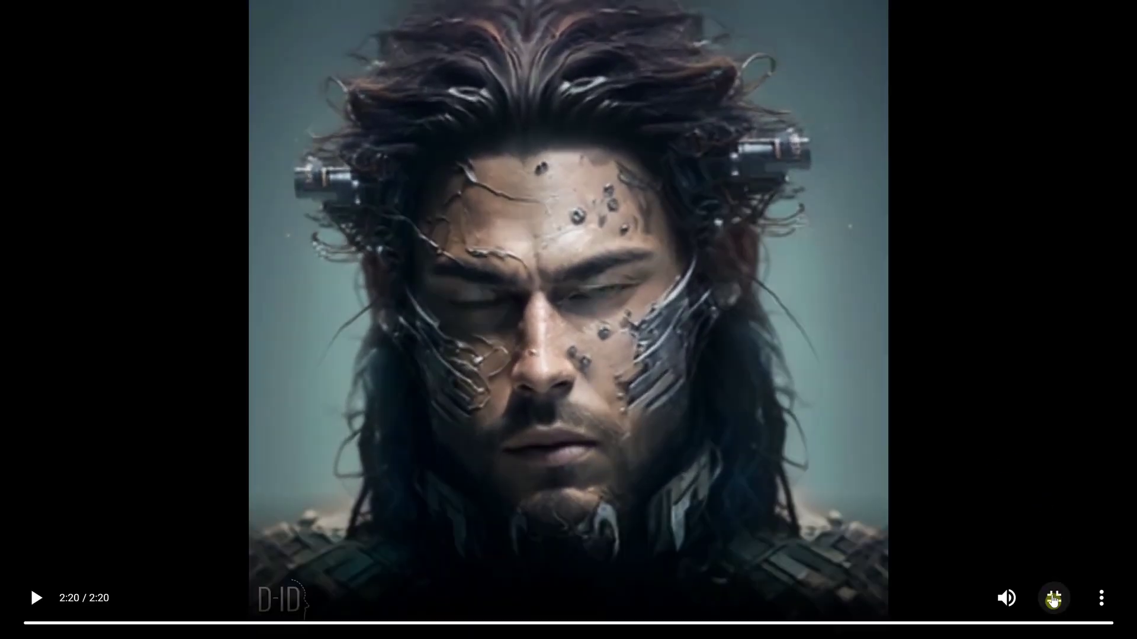
Step: Exit full screen and close the cyborg video to return to the Video Library grid
{"action": "left_click", "coordinate": [1053, 600]}
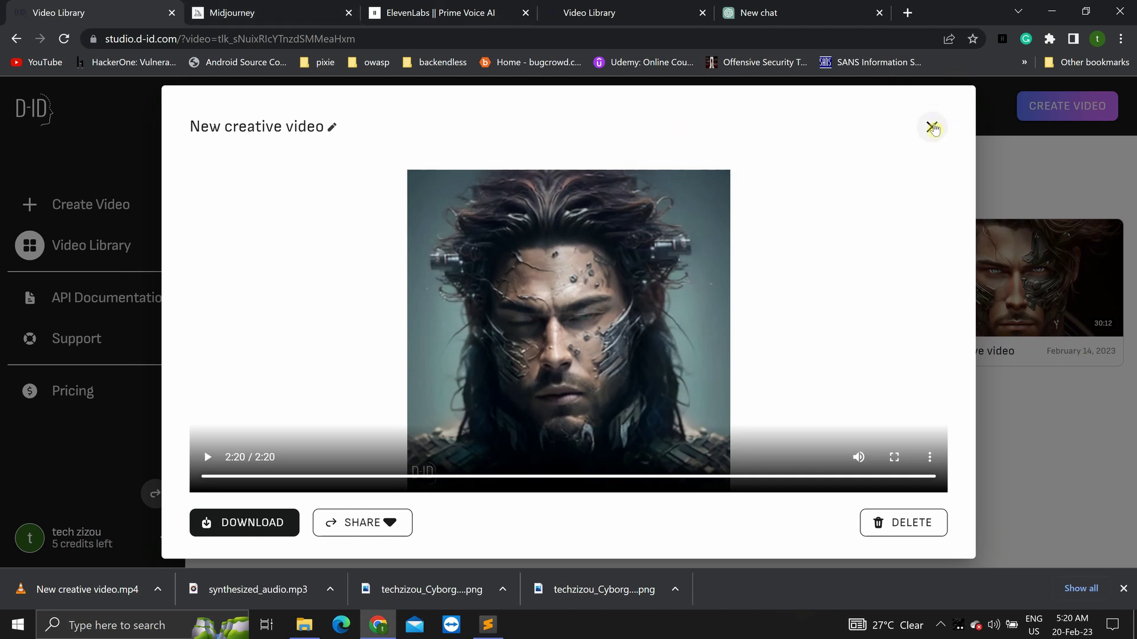
{"action": "left_click", "coordinate": [932, 127]}
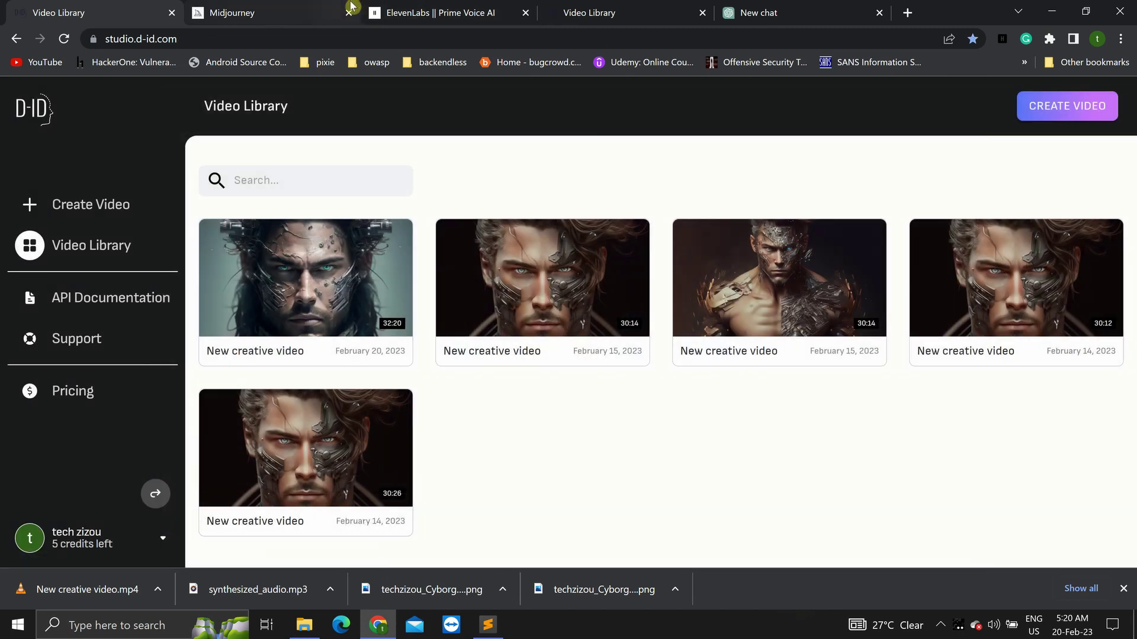
{"action": "mouse_move", "coordinate": [305, 284]}
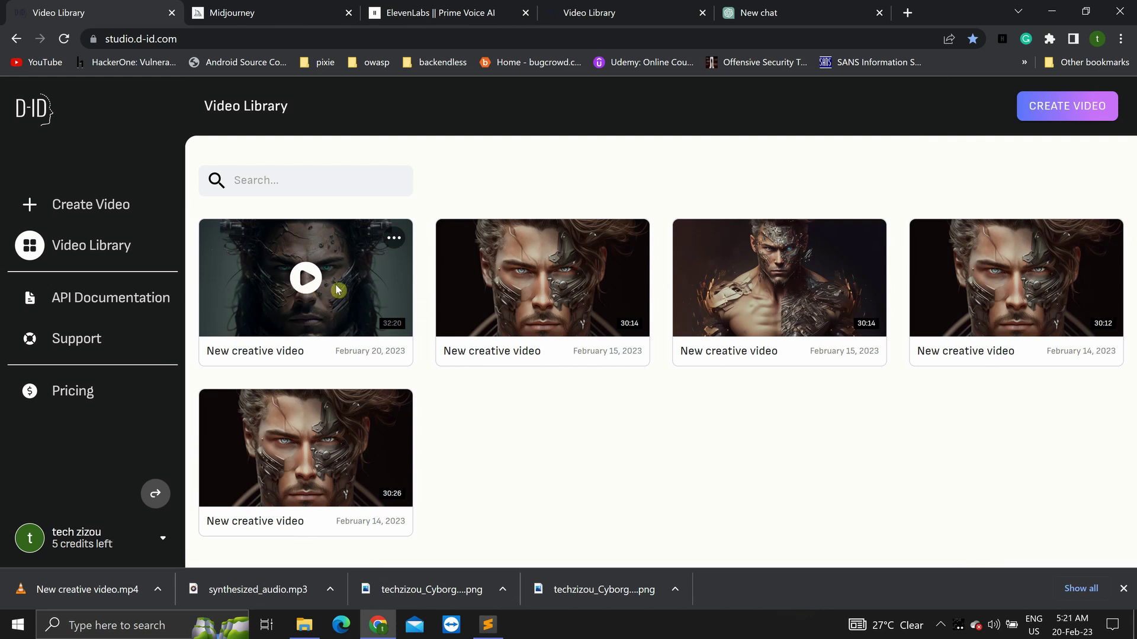